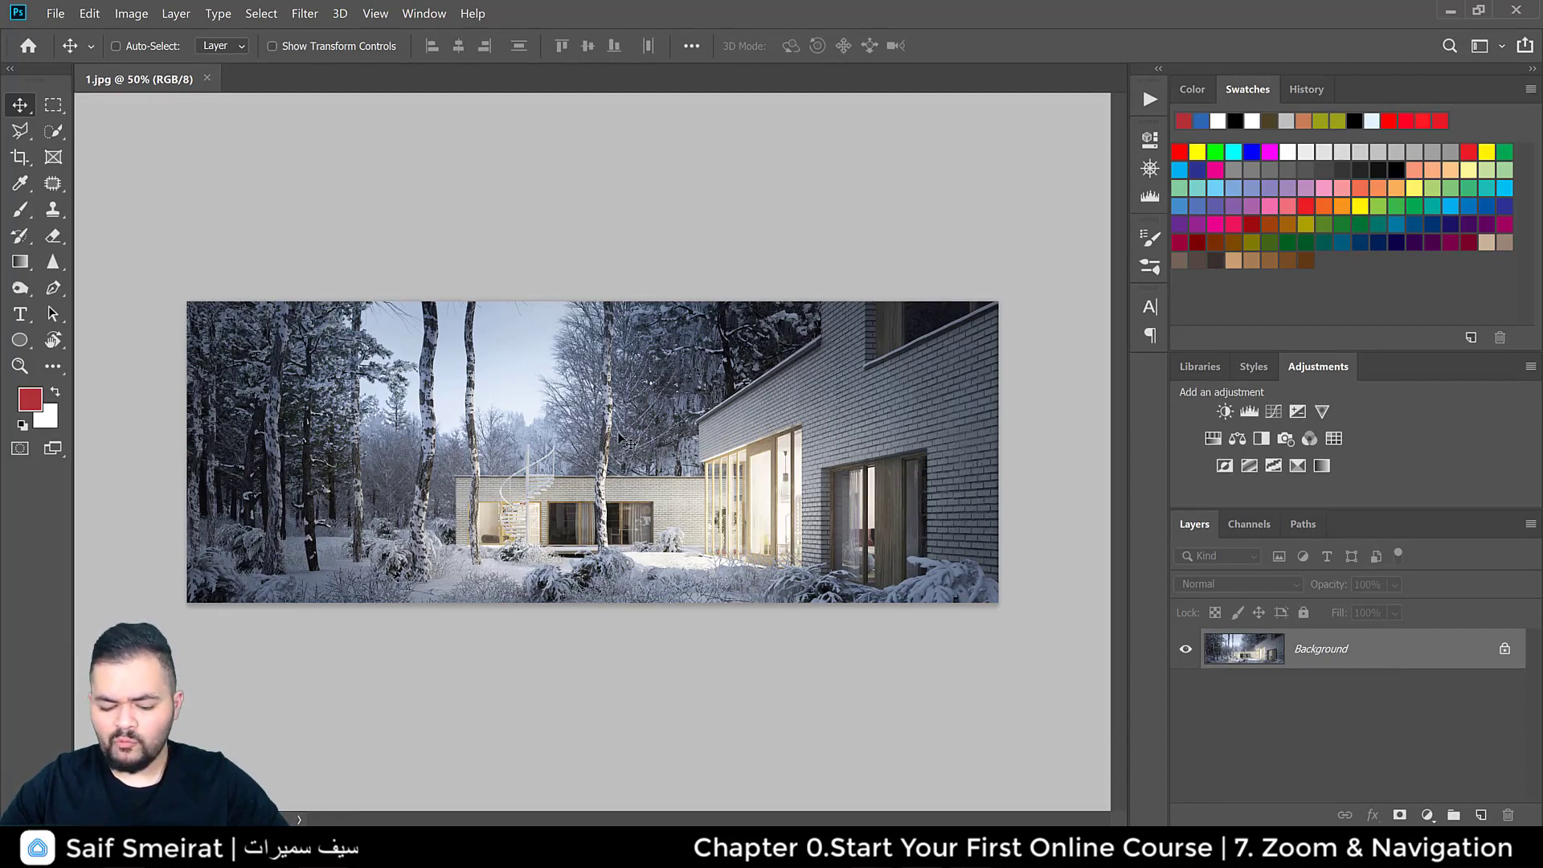
Step: Alt-scroll the view of 1.jpg in and out, settling at 60.5% zoom
{"action": "scroll", "coordinate": [618, 437], "scroll_direction": "up", "scroll_amount": 1}
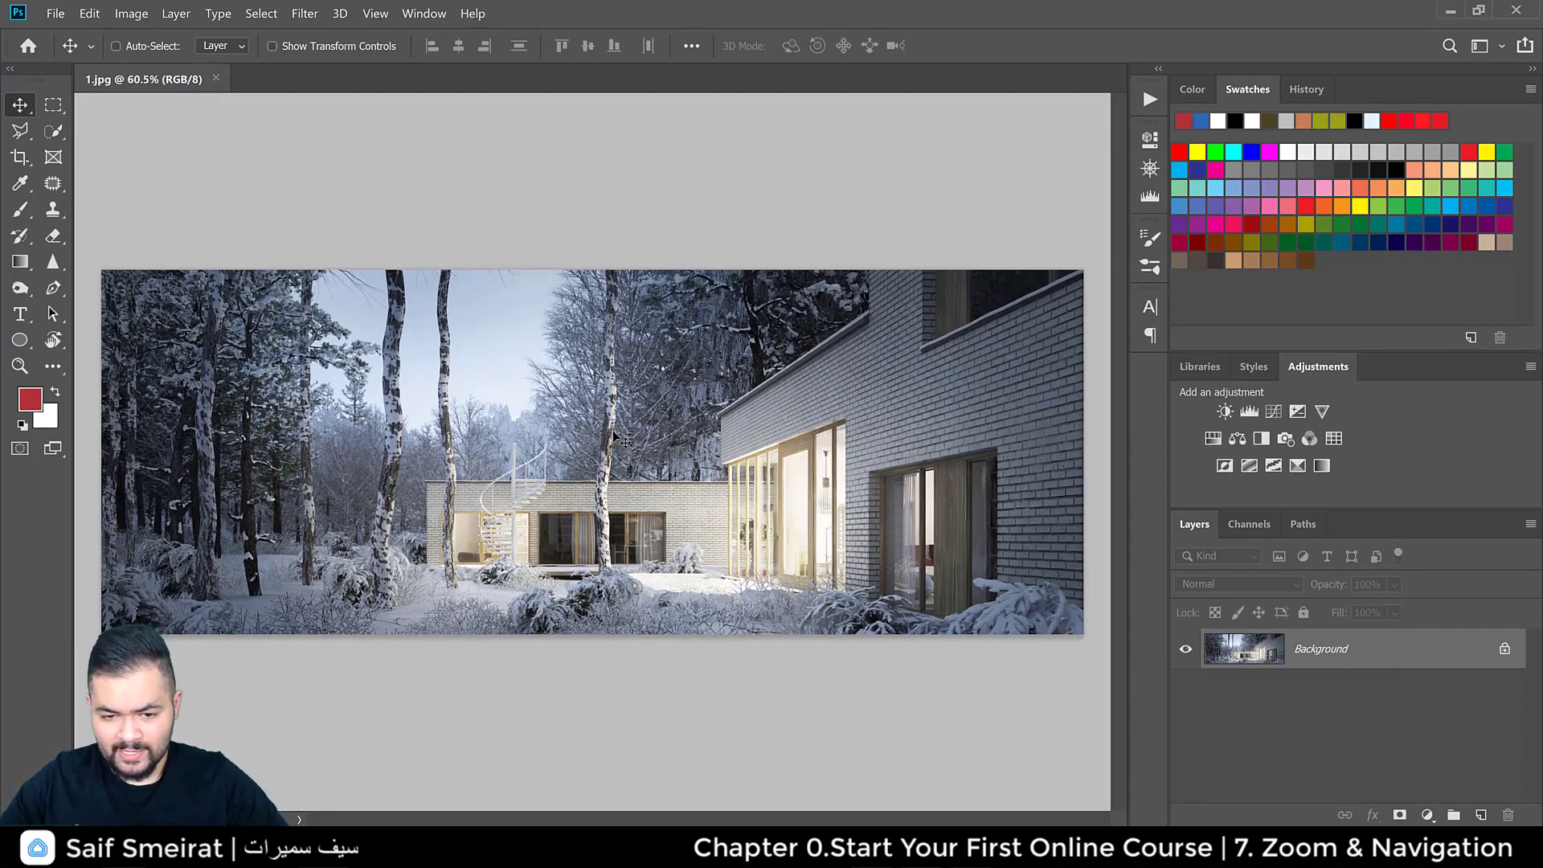
{"action": "scroll", "coordinate": [706, 527], "scroll_direction": "down", "scroll_amount": 2}
{"action": "scroll", "coordinate": [705, 527], "scroll_direction": "up", "scroll_amount": 3}
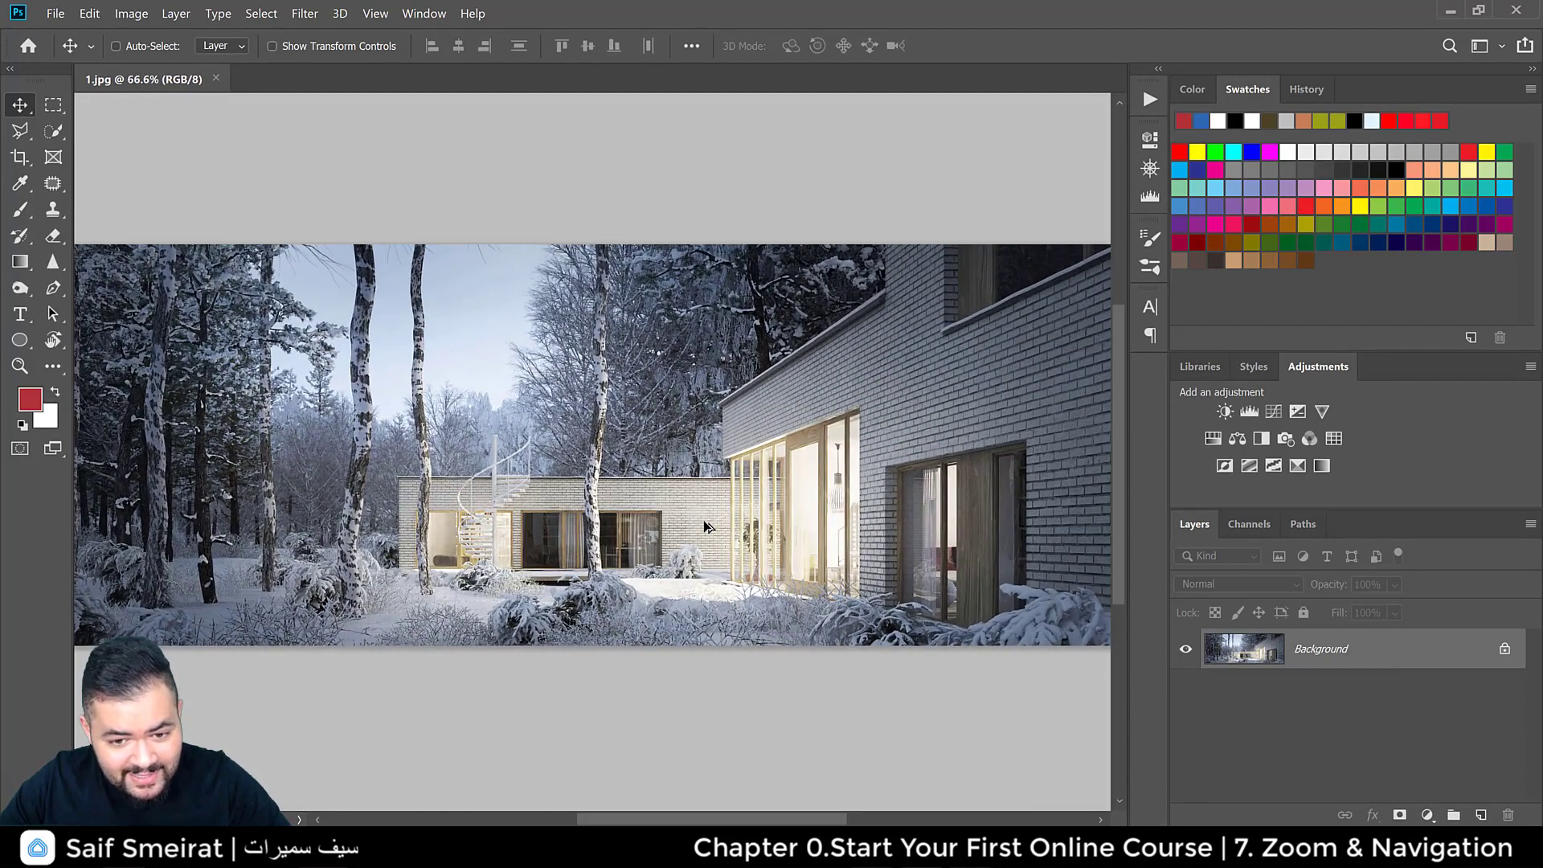
{"action": "scroll", "coordinate": [705, 526], "scroll_direction": "down", "scroll_amount": 1}
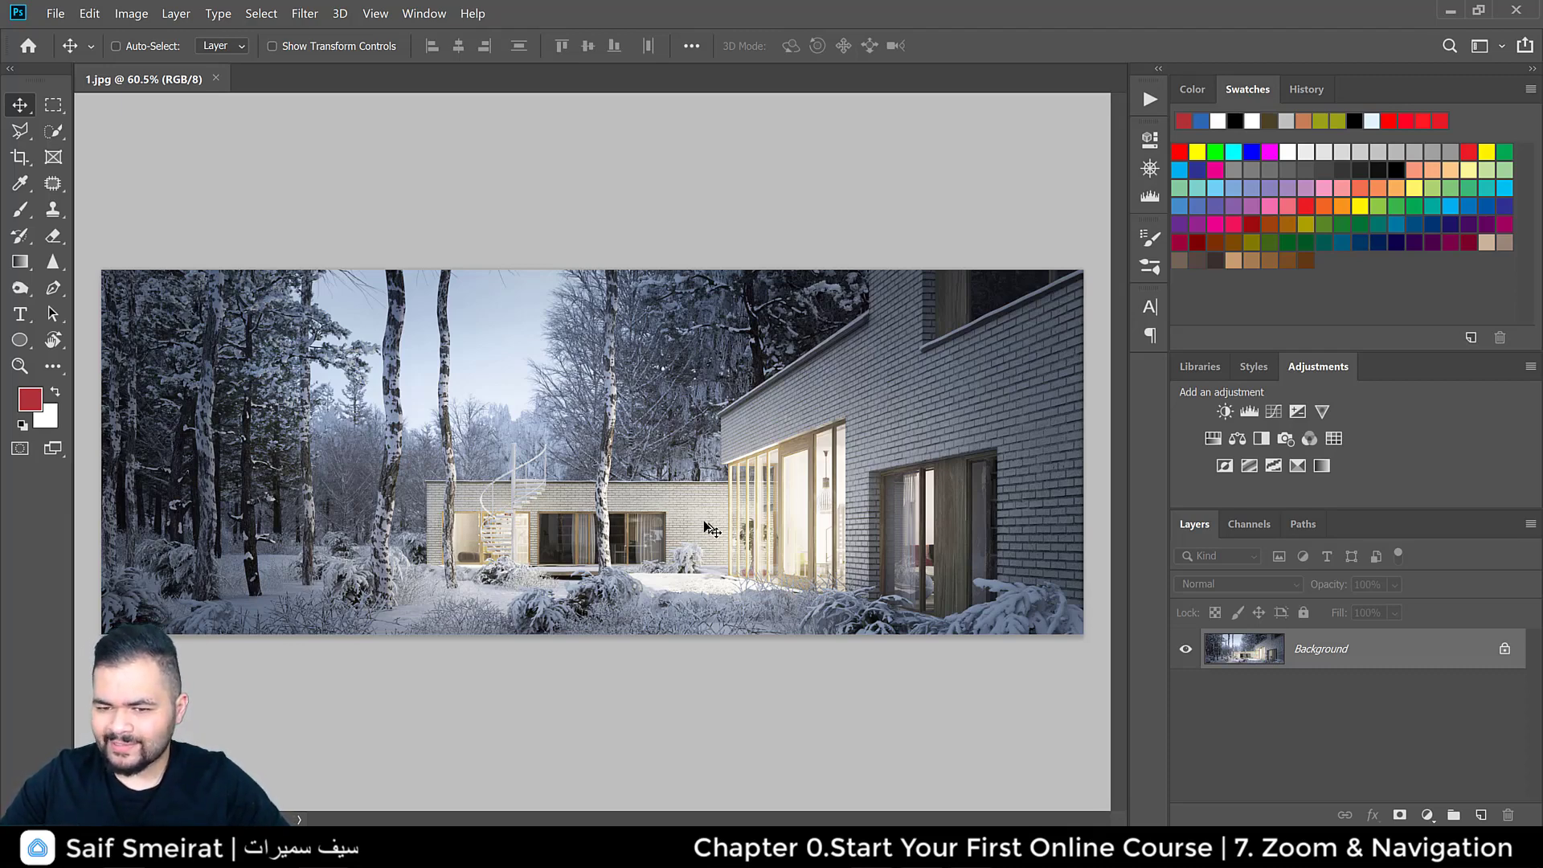
Step: Zoom into the snowy treetops with the Zoom tool, then zoom back out to about 66.7%
{"action": "left_click", "coordinate": [20, 367]}
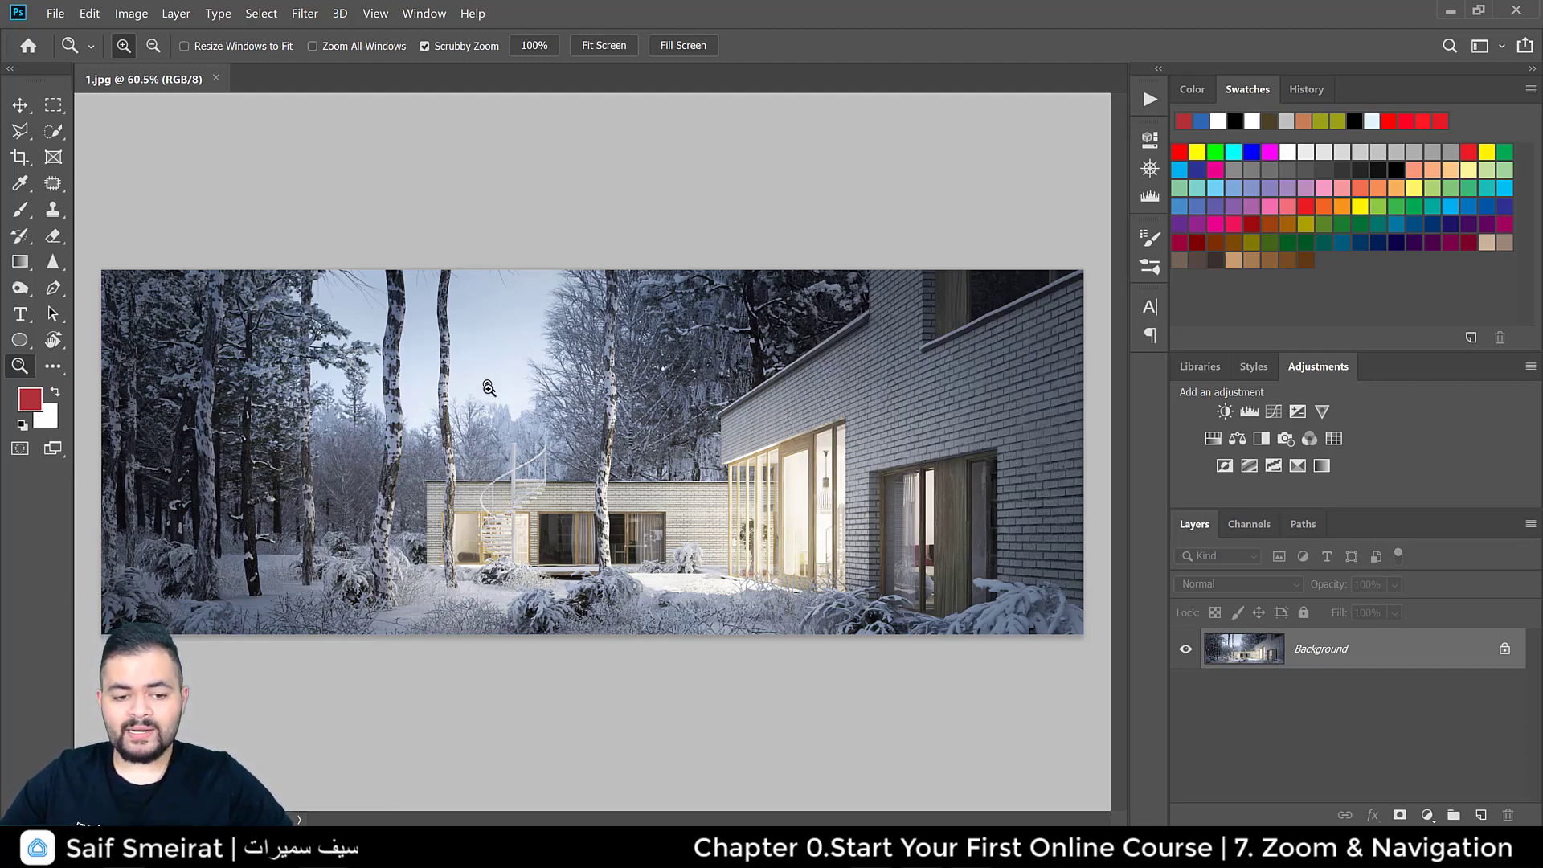
{"action": "left_click_drag", "start_coordinate": [521, 390], "coordinate": [514, 424]}
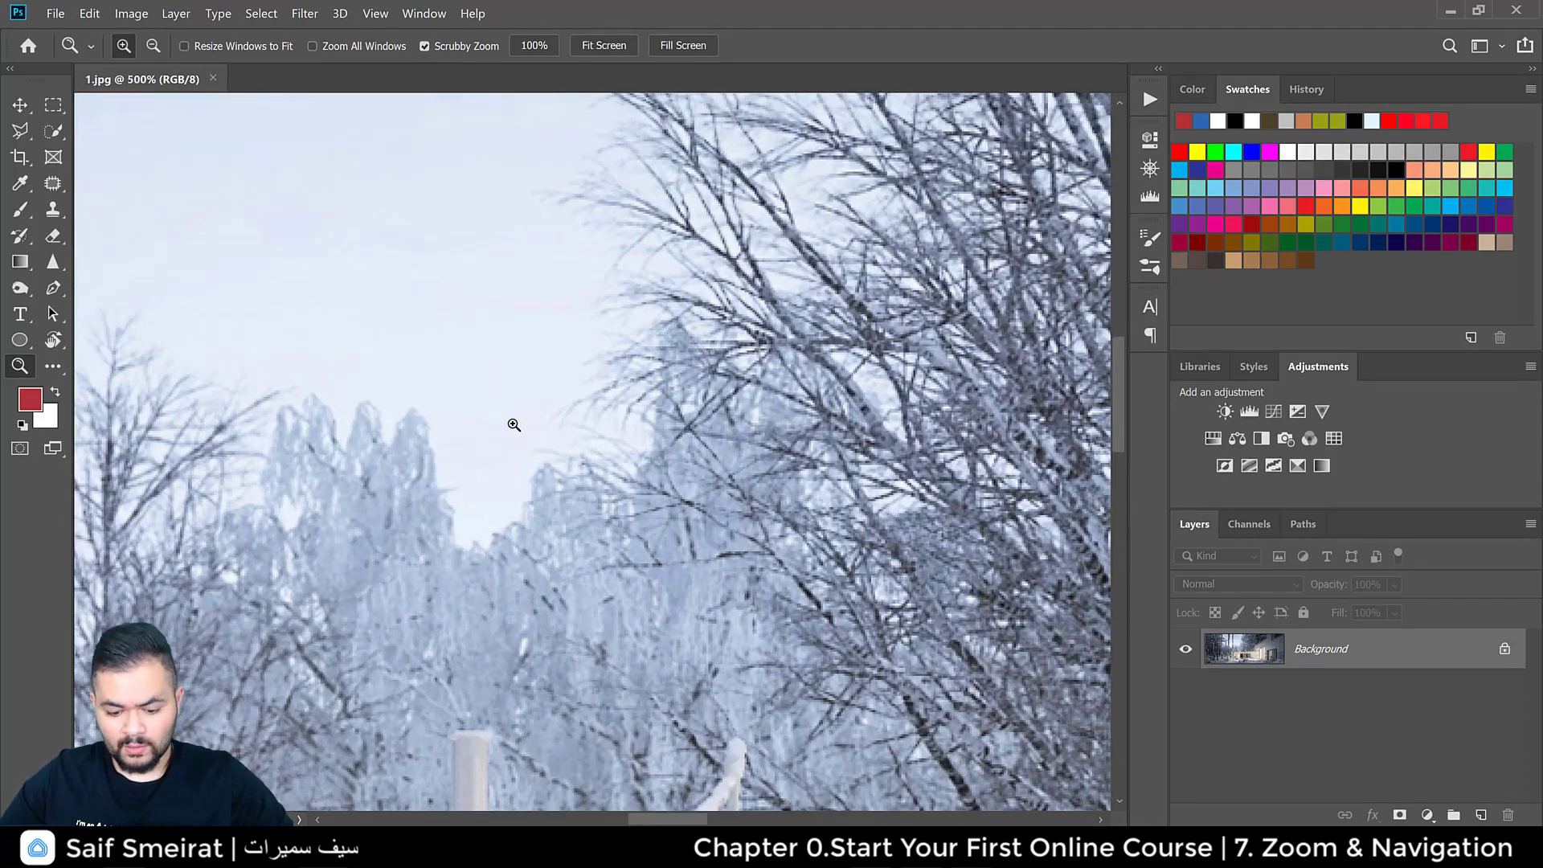
{"action": "key", "text": "alt"}
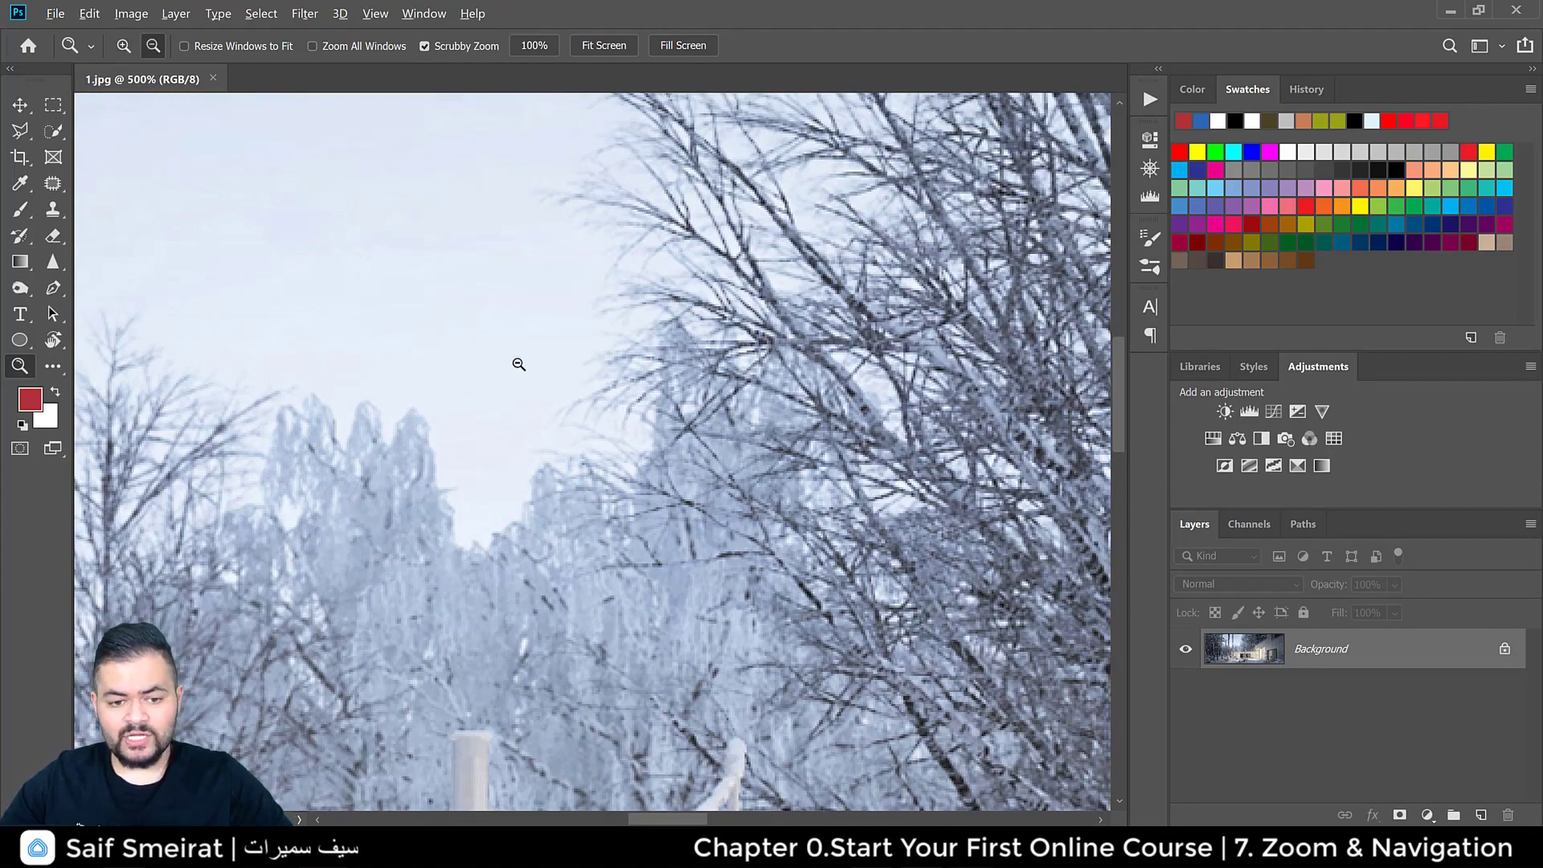
{"action": "left_click_drag", "start_coordinate": [503, 316], "coordinate": [507, 319]}
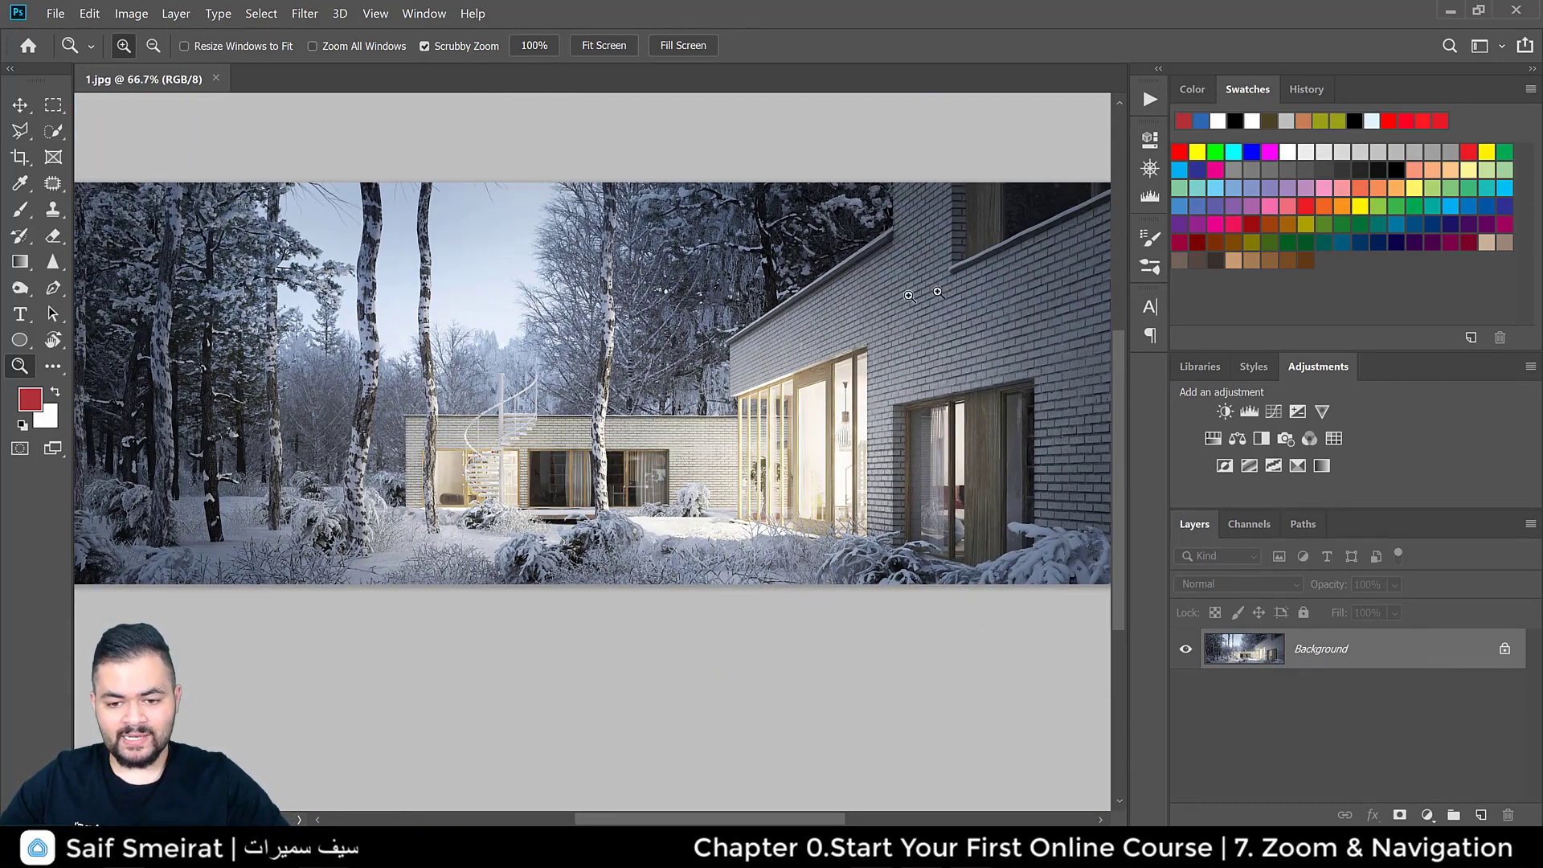
Step: Zoom in on the upper brick wall, then step back out to 66.7%
{"action": "left_click", "coordinate": [962, 243]}
{"action": "left_click", "coordinate": [961, 244]}
{"action": "left_click", "coordinate": [961, 244]}
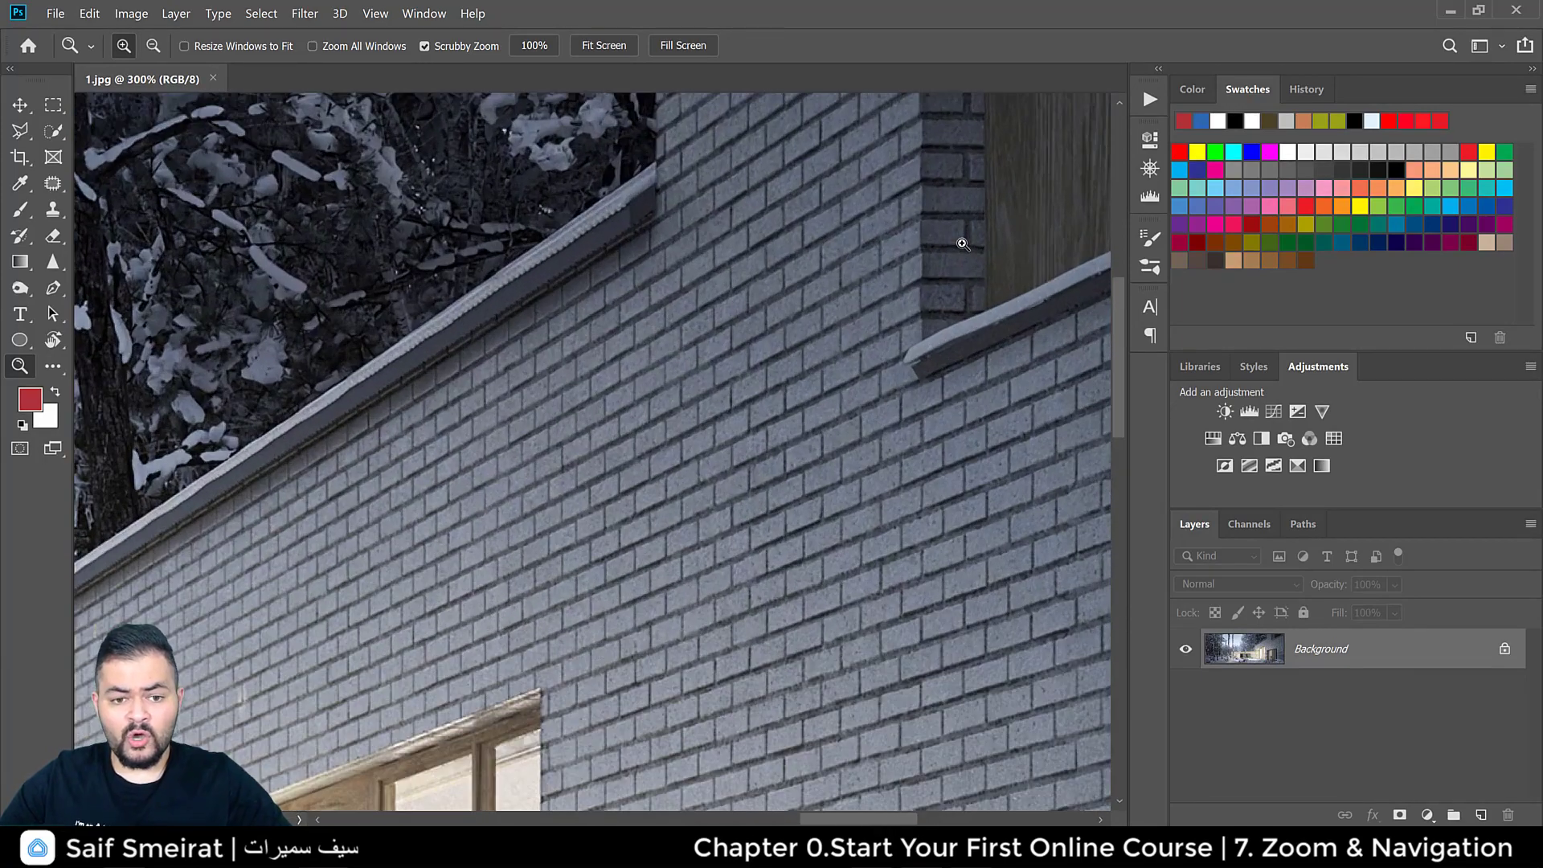
{"action": "left_click", "coordinate": [961, 243], "text": "alt"}
{"action": "left_click", "coordinate": [961, 243], "text": "alt"}
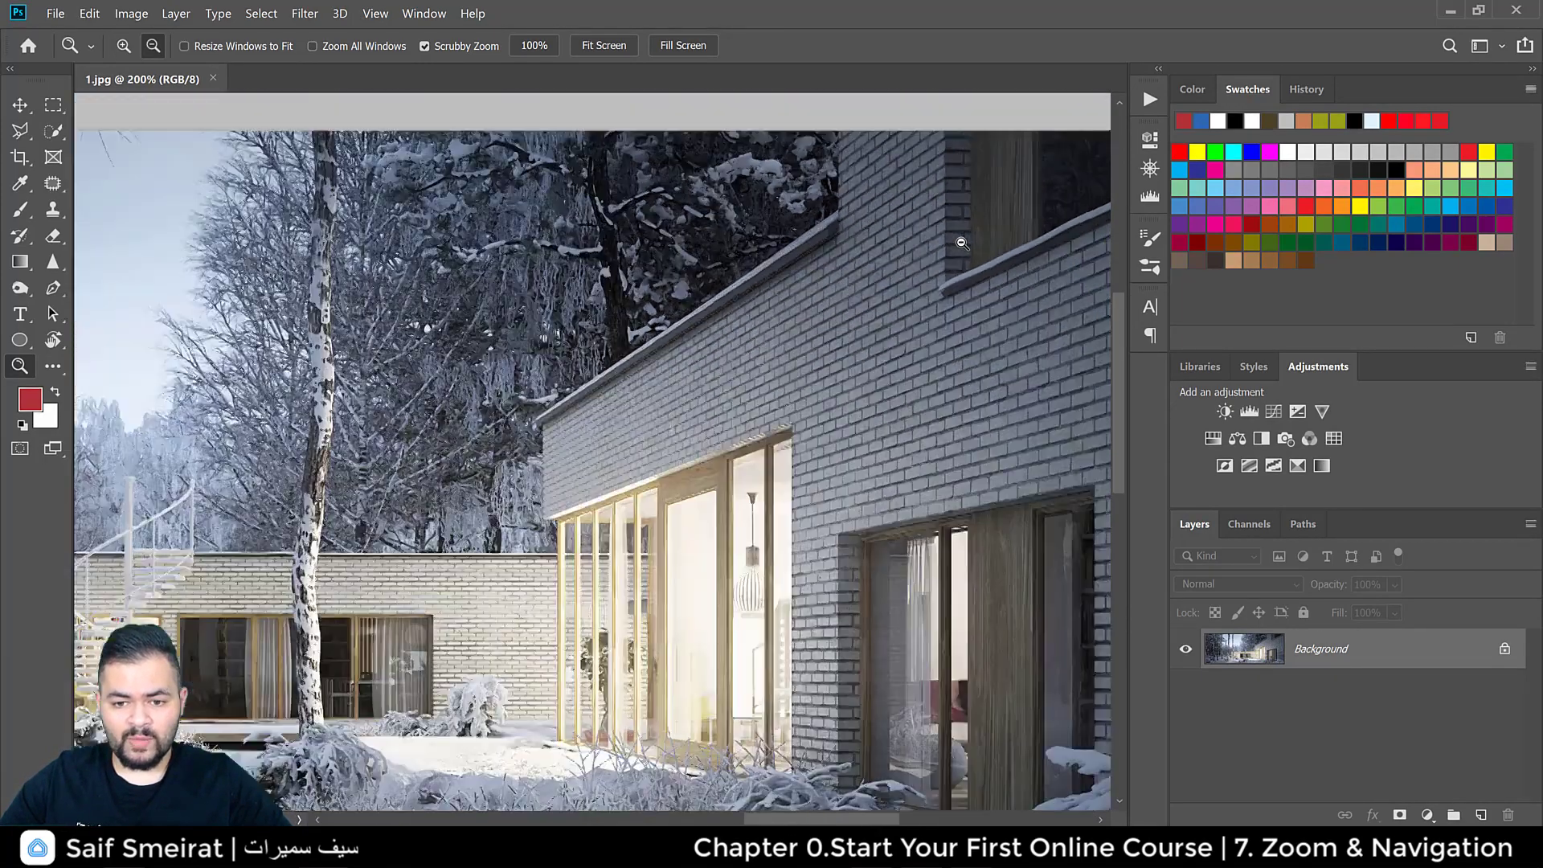
{"action": "left_click", "coordinate": [961, 244], "text": "alt"}
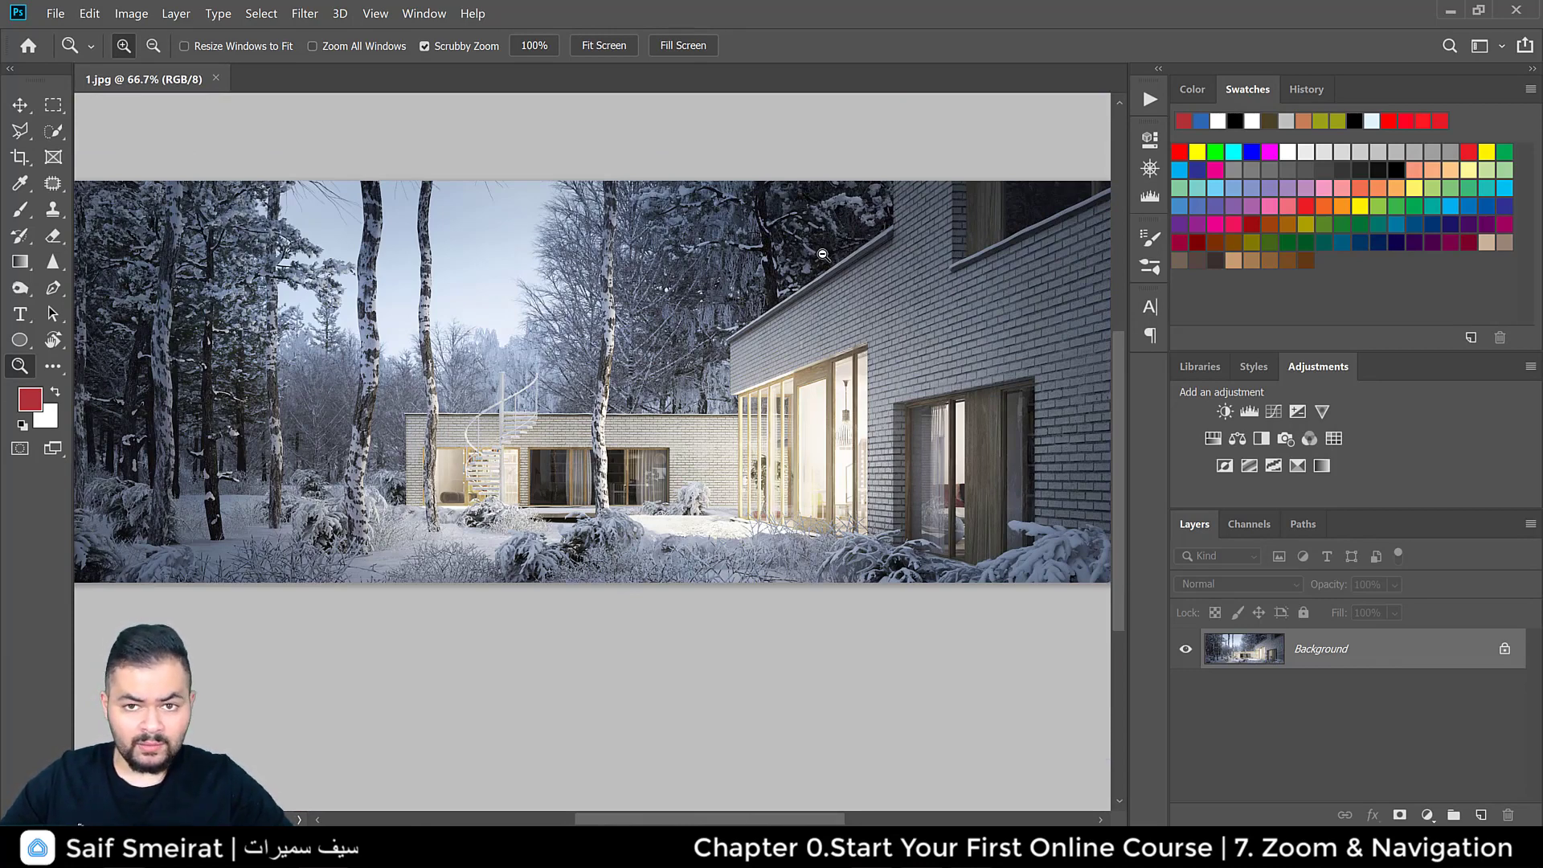
Step: Zoom out to 50% and 25%, then zoom smoothly back up to 100%
{"action": "left_click", "coordinate": [154, 49]}
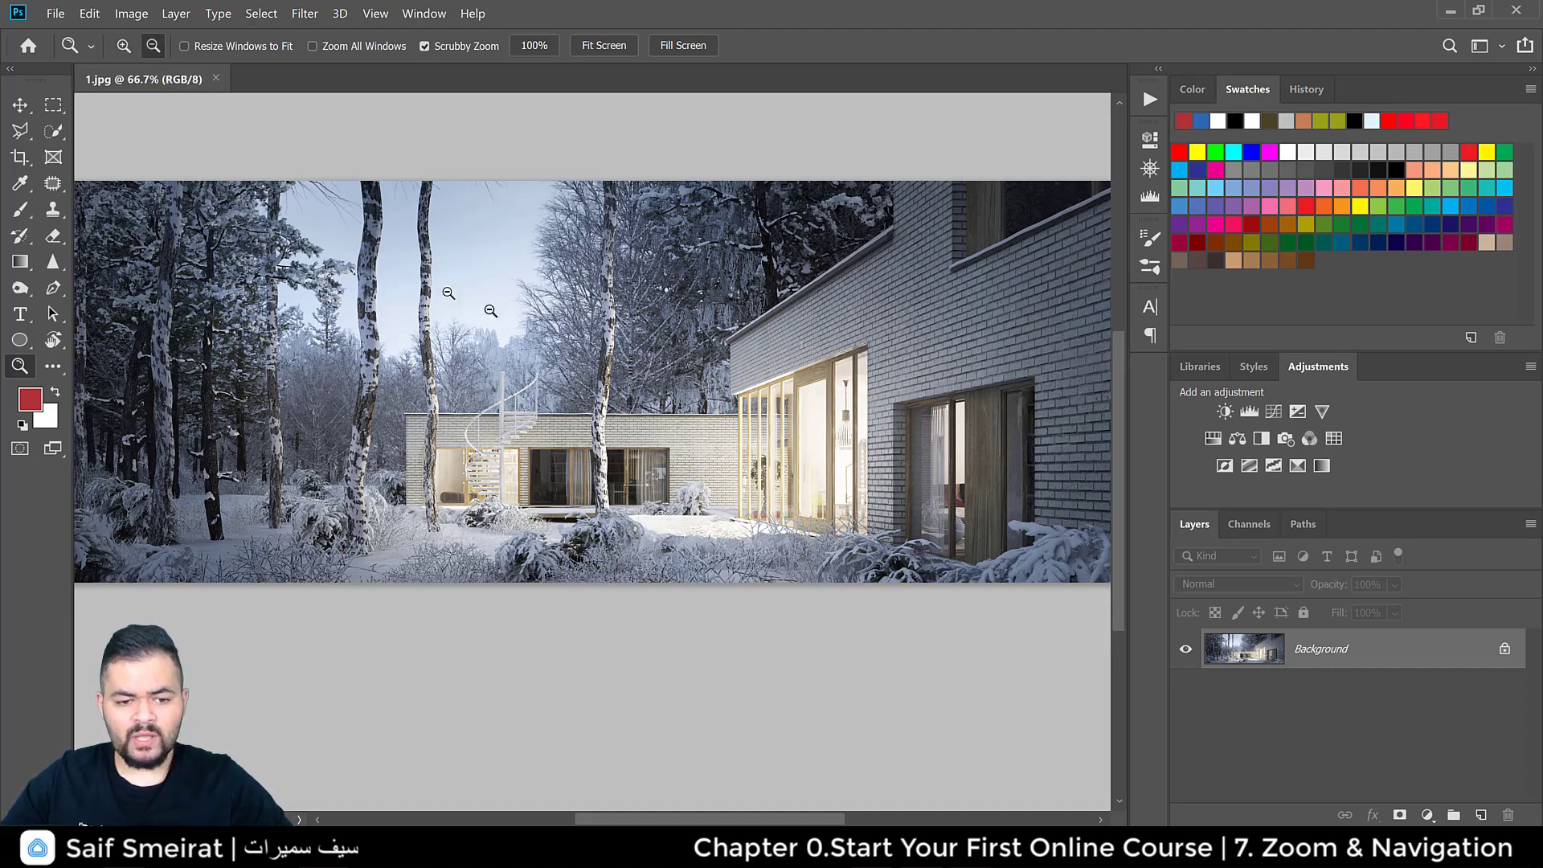
{"action": "left_click", "coordinate": [518, 320]}
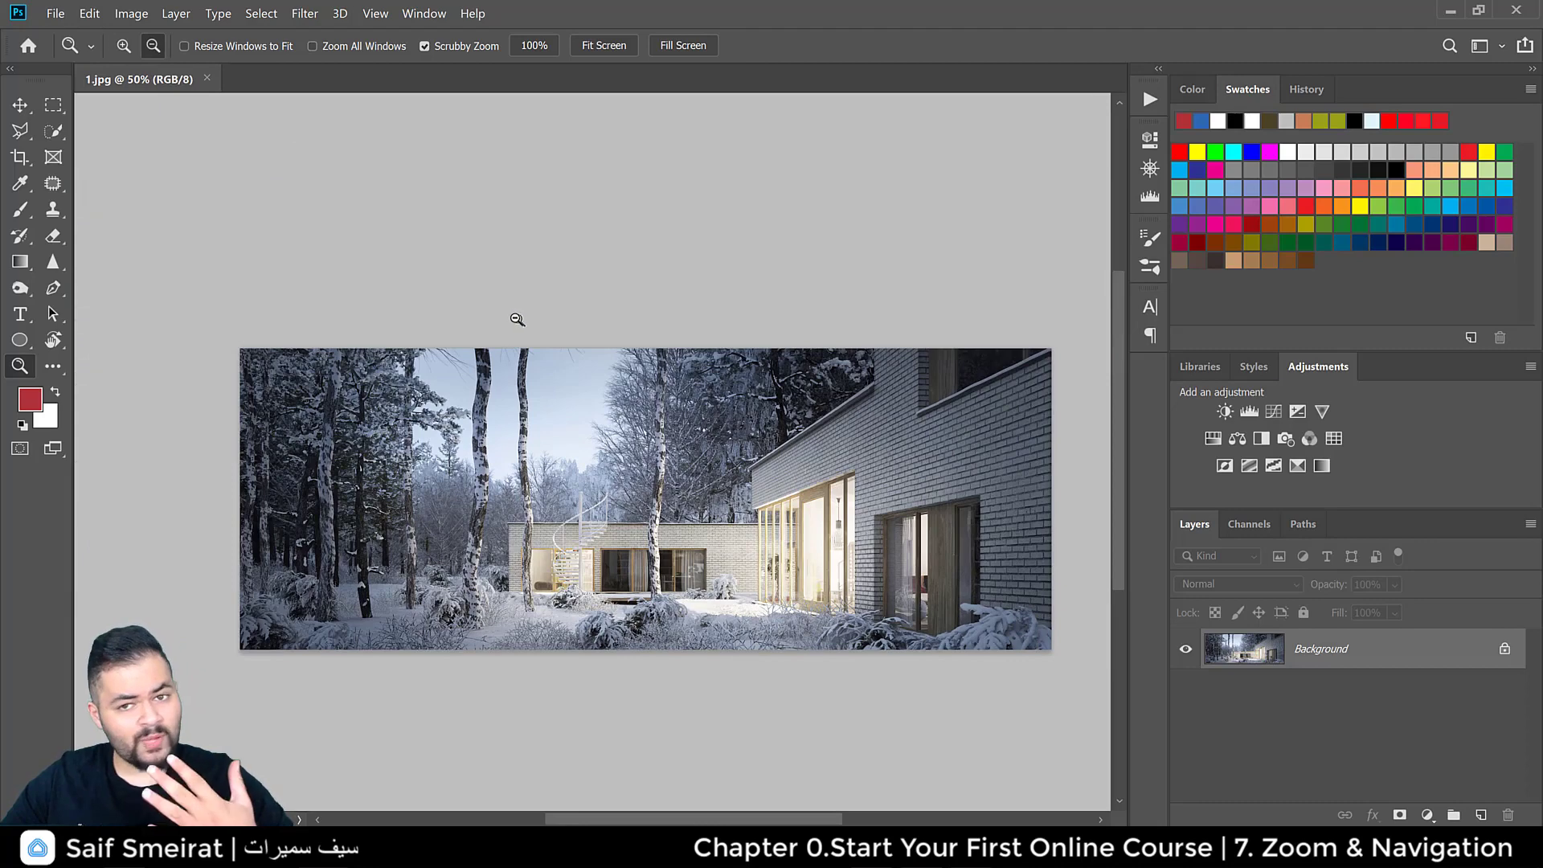
{"action": "left_click", "coordinate": [523, 472]}
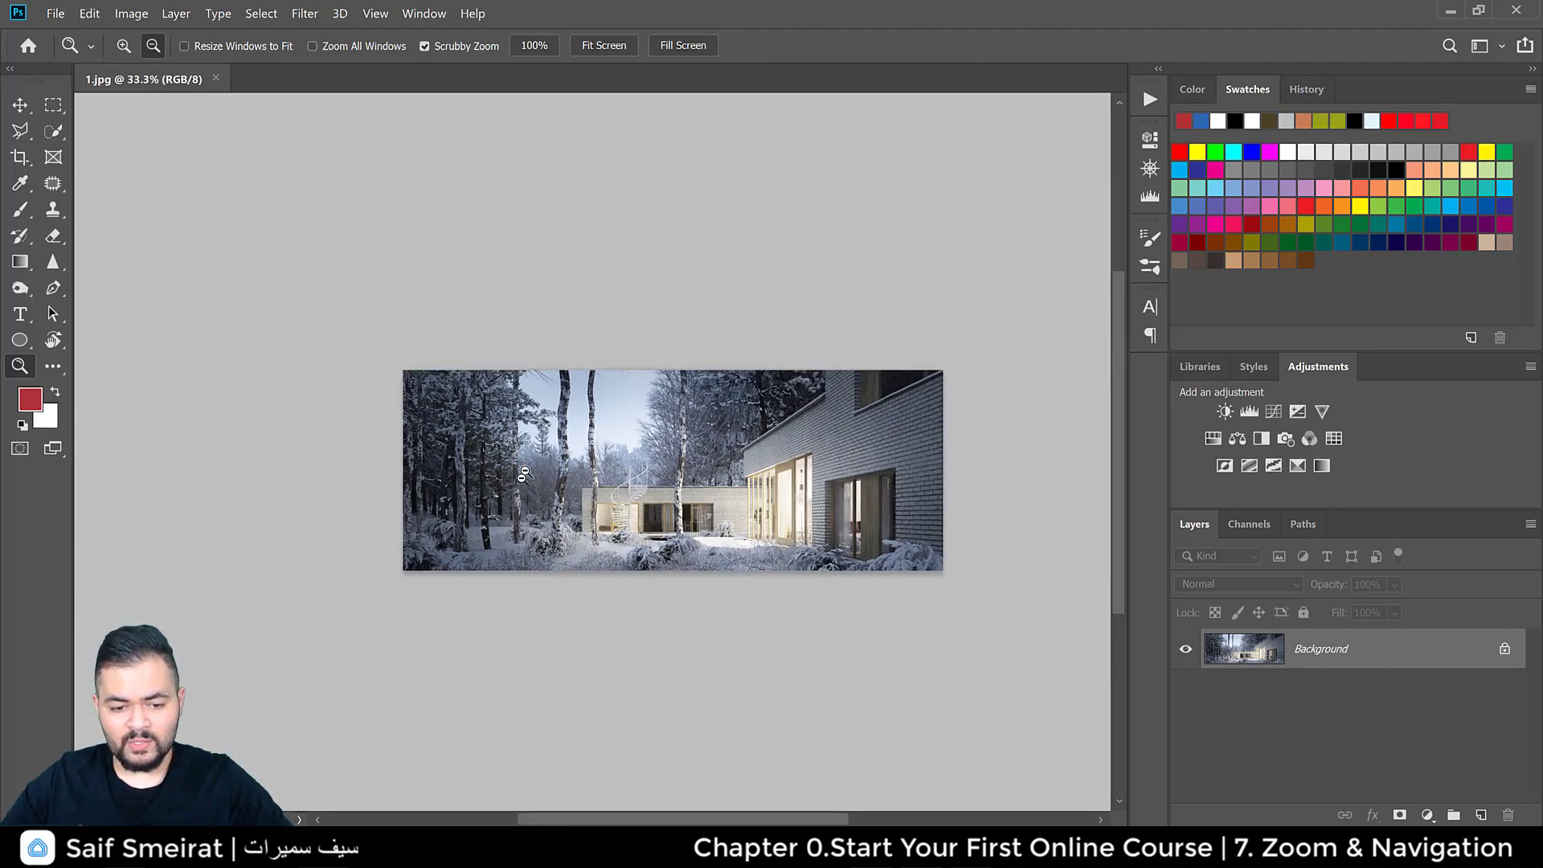
{"action": "left_click", "coordinate": [123, 45]}
{"action": "left_click_drag", "start_coordinate": [725, 470], "coordinate": [726, 470]}
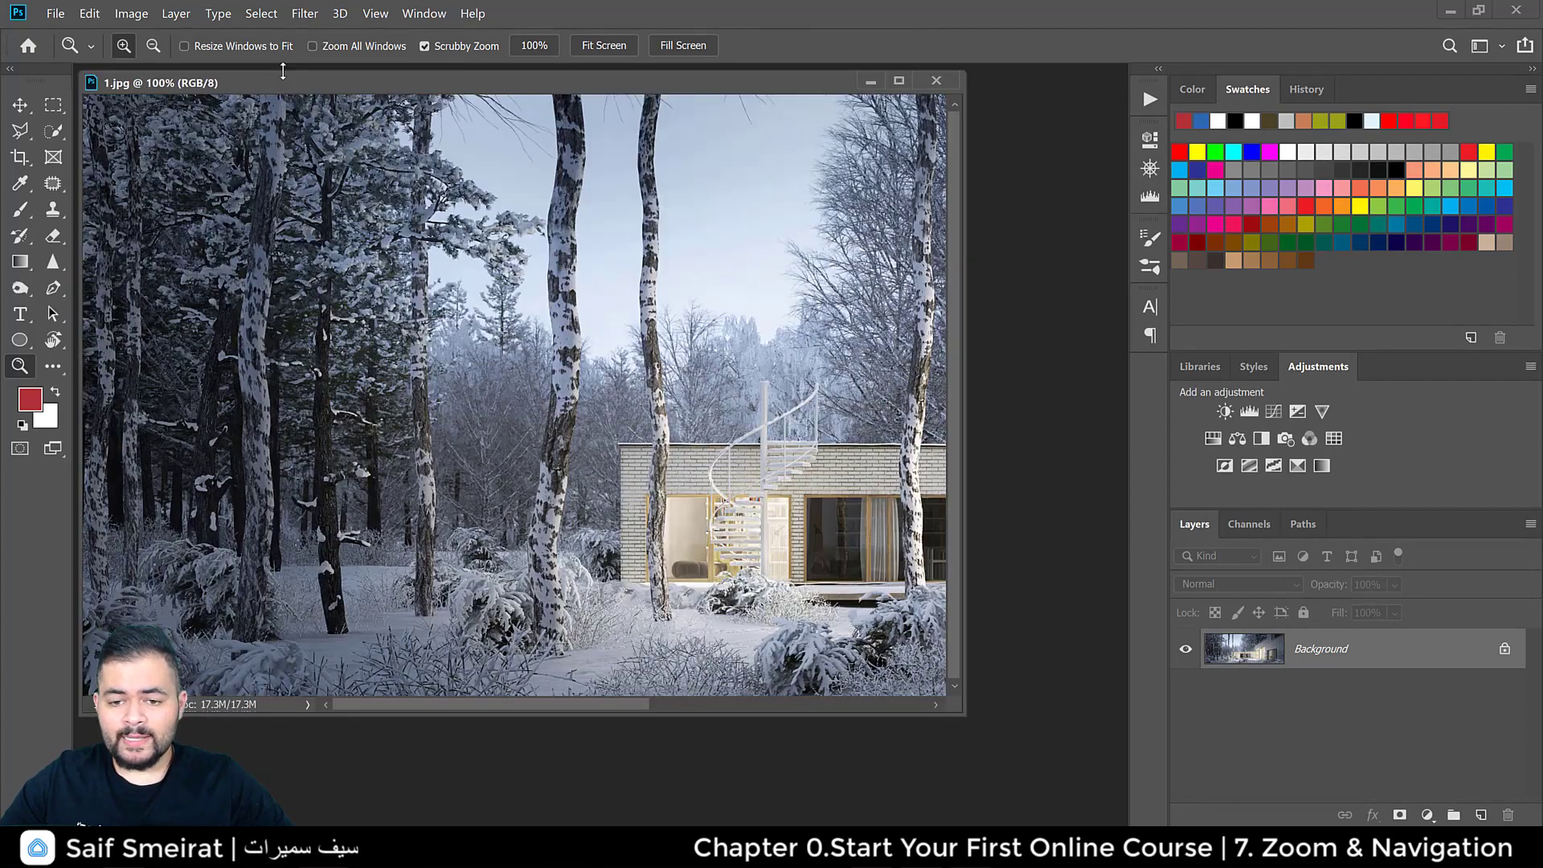
Step: Move and shrink the floating document window and enable Resize Windows to Fit
{"action": "left_click_drag", "start_coordinate": [383, 95], "coordinate": [397, 119]}
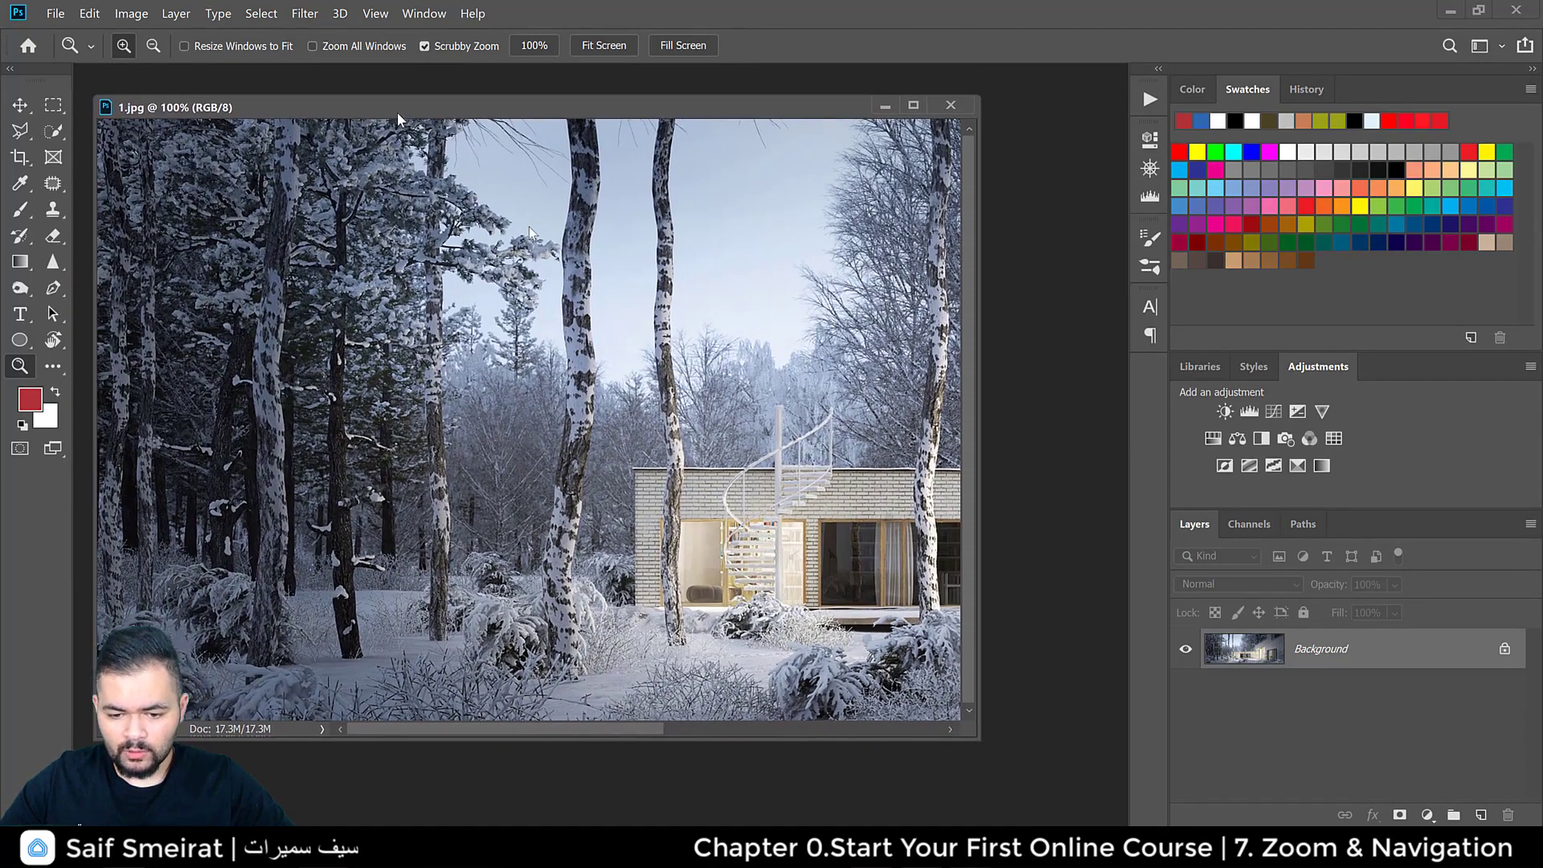
{"action": "left_click_drag", "start_coordinate": [972, 739], "coordinate": [802, 653]}
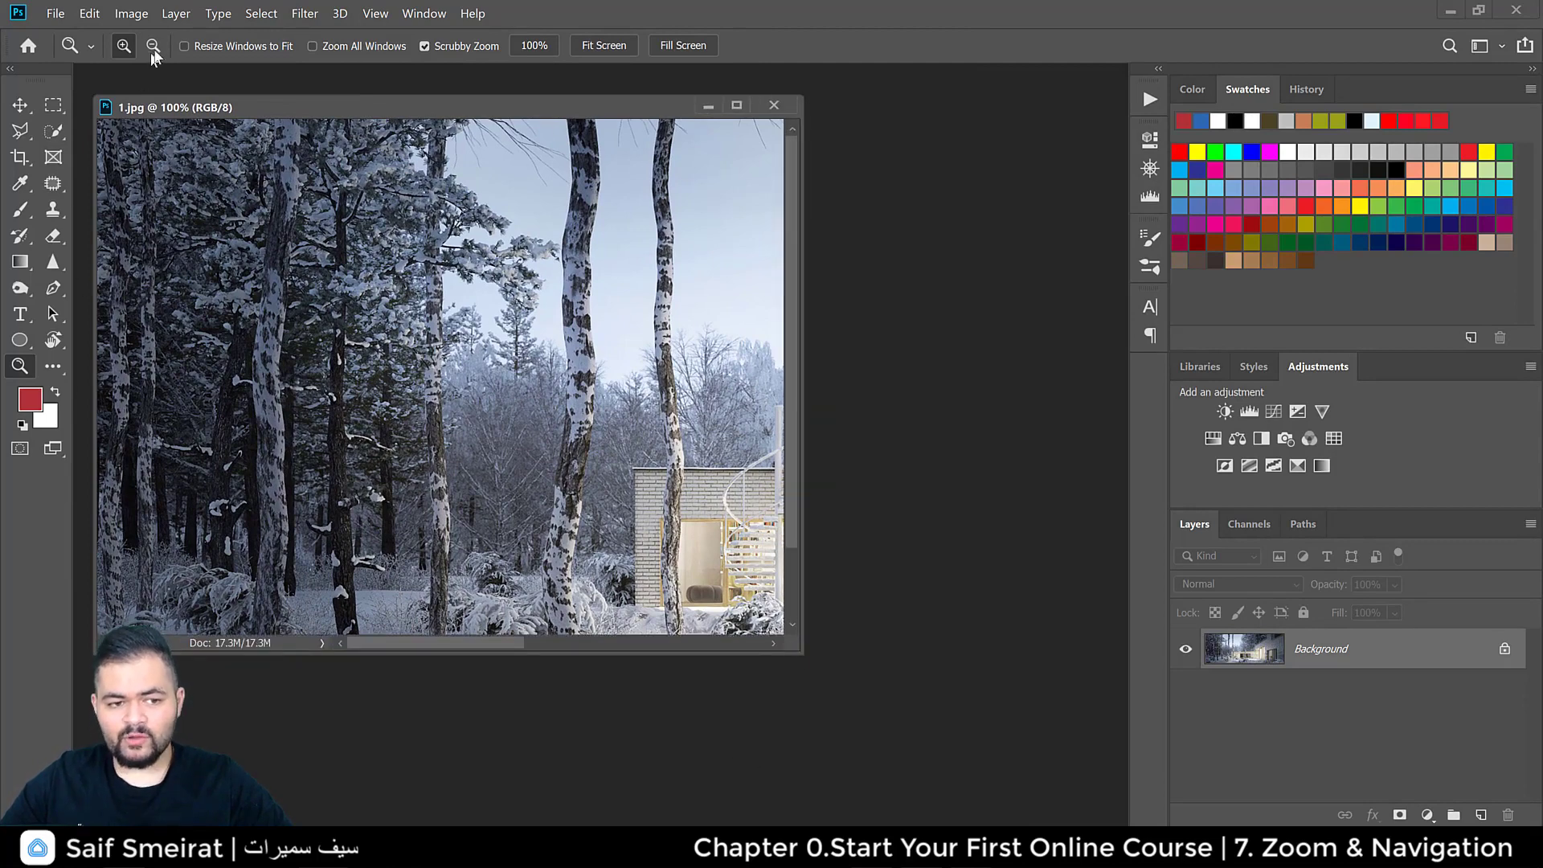
{"action": "left_click", "coordinate": [198, 46]}
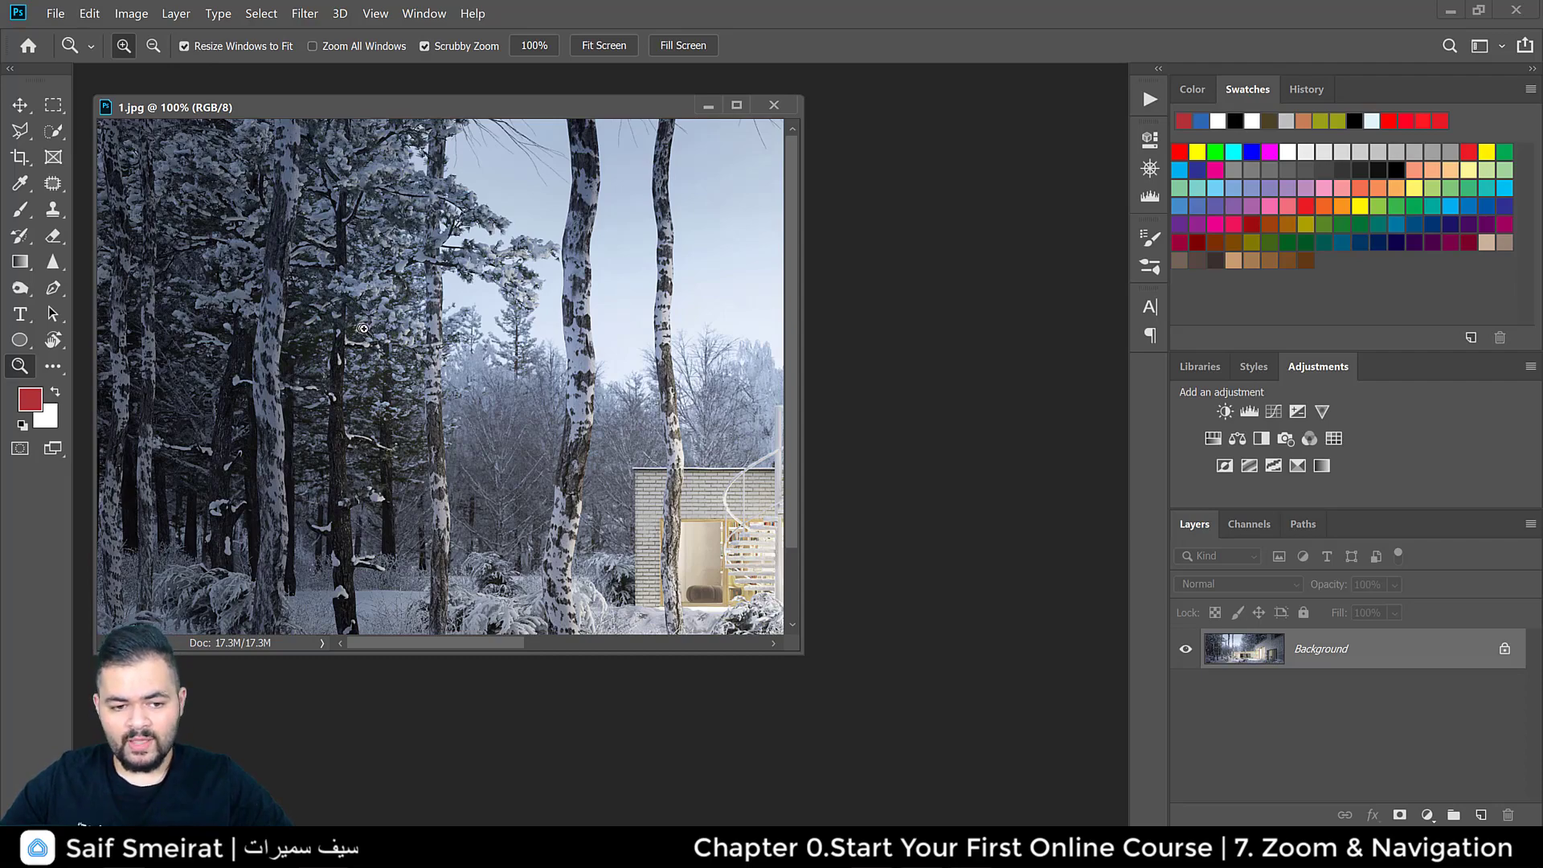
{"action": "scroll", "coordinate": [363, 342], "scroll_direction": "up", "scroll_amount": 2}
{"action": "scroll", "coordinate": [554, 353], "scroll_direction": "up", "scroll_amount": 2}
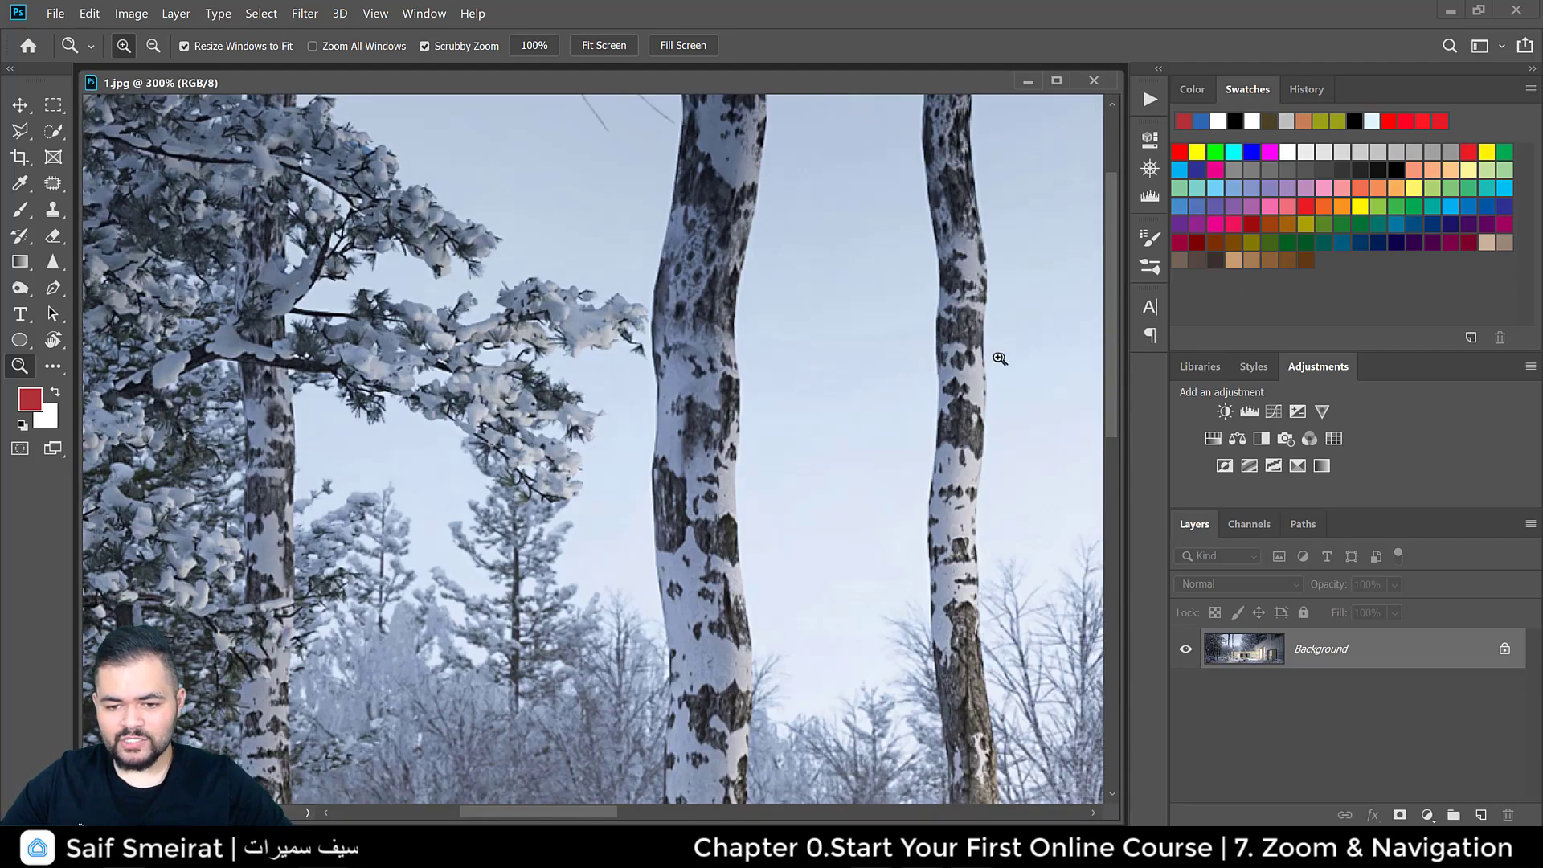
{"action": "scroll", "coordinate": [916, 377], "scroll_direction": "down", "scroll_amount": 5}
{"action": "scroll", "coordinate": [965, 386], "scroll_direction": "up", "scroll_amount": 2}
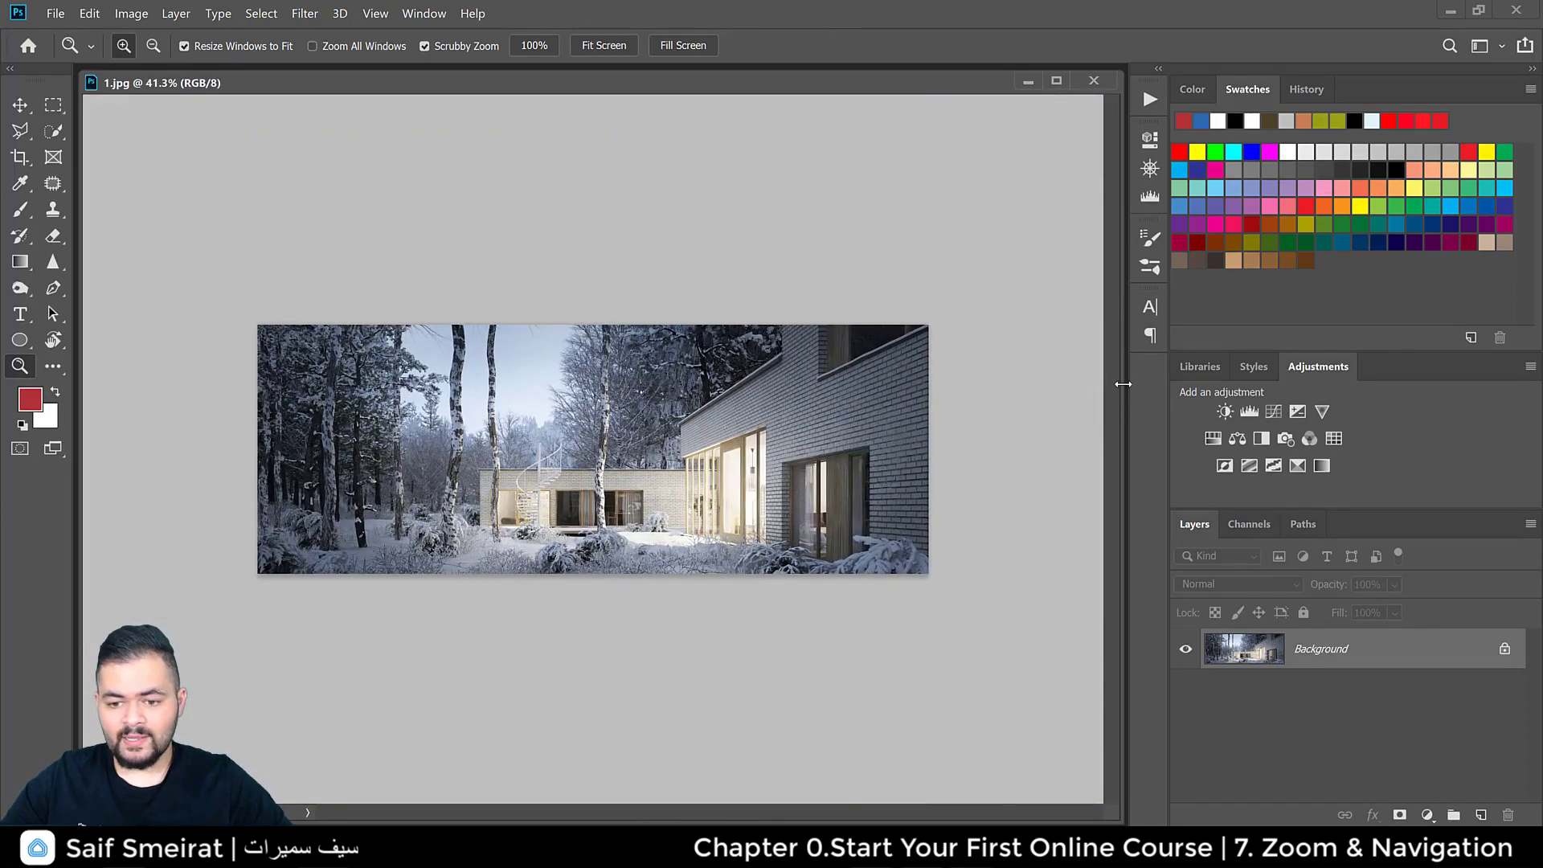
Step: Shrink the window further, then zoom through 50%, 100% and 200% and back to 50%
{"action": "left_click_drag", "start_coordinate": [1123, 384], "coordinate": [606, 450]}
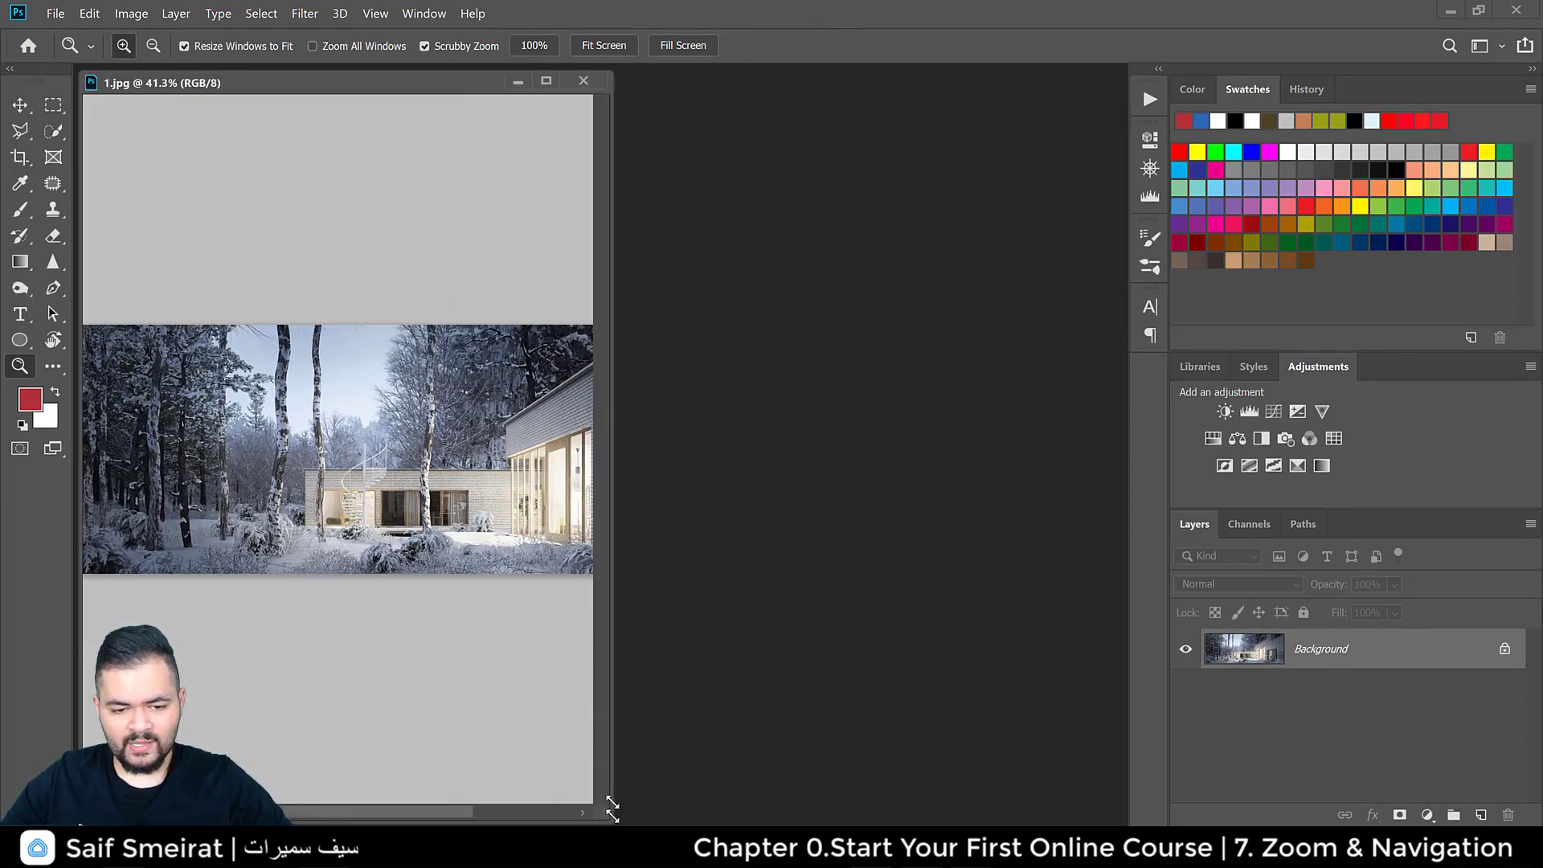
{"action": "left_click_drag", "start_coordinate": [612, 808], "coordinate": [571, 348]}
{"action": "left_click", "coordinate": [371, 210]}
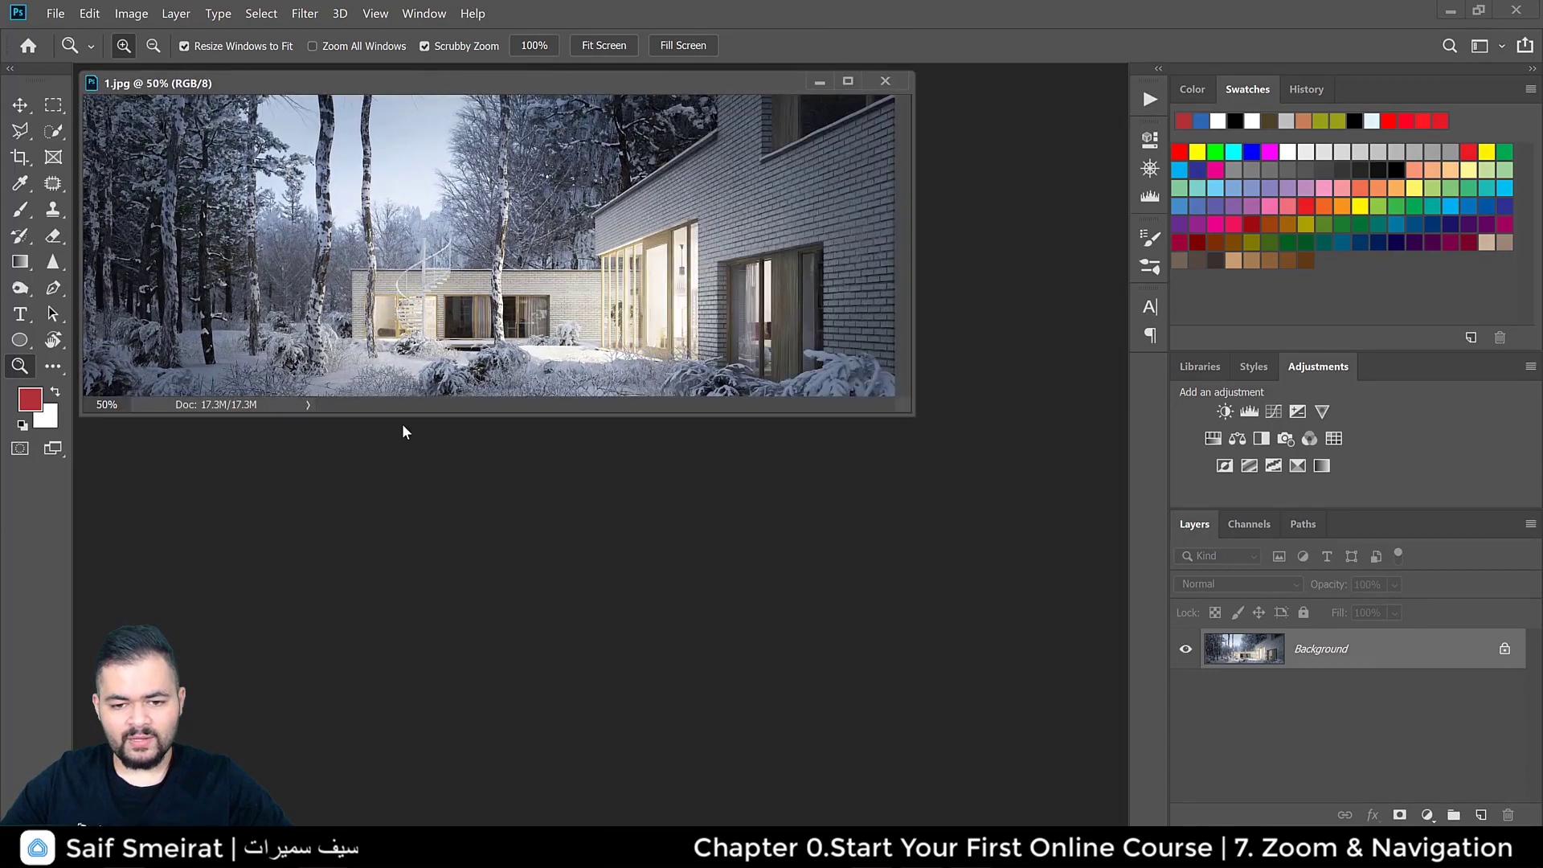
{"action": "left_click", "coordinate": [444, 274]}
{"action": "left_click", "coordinate": [485, 473]}
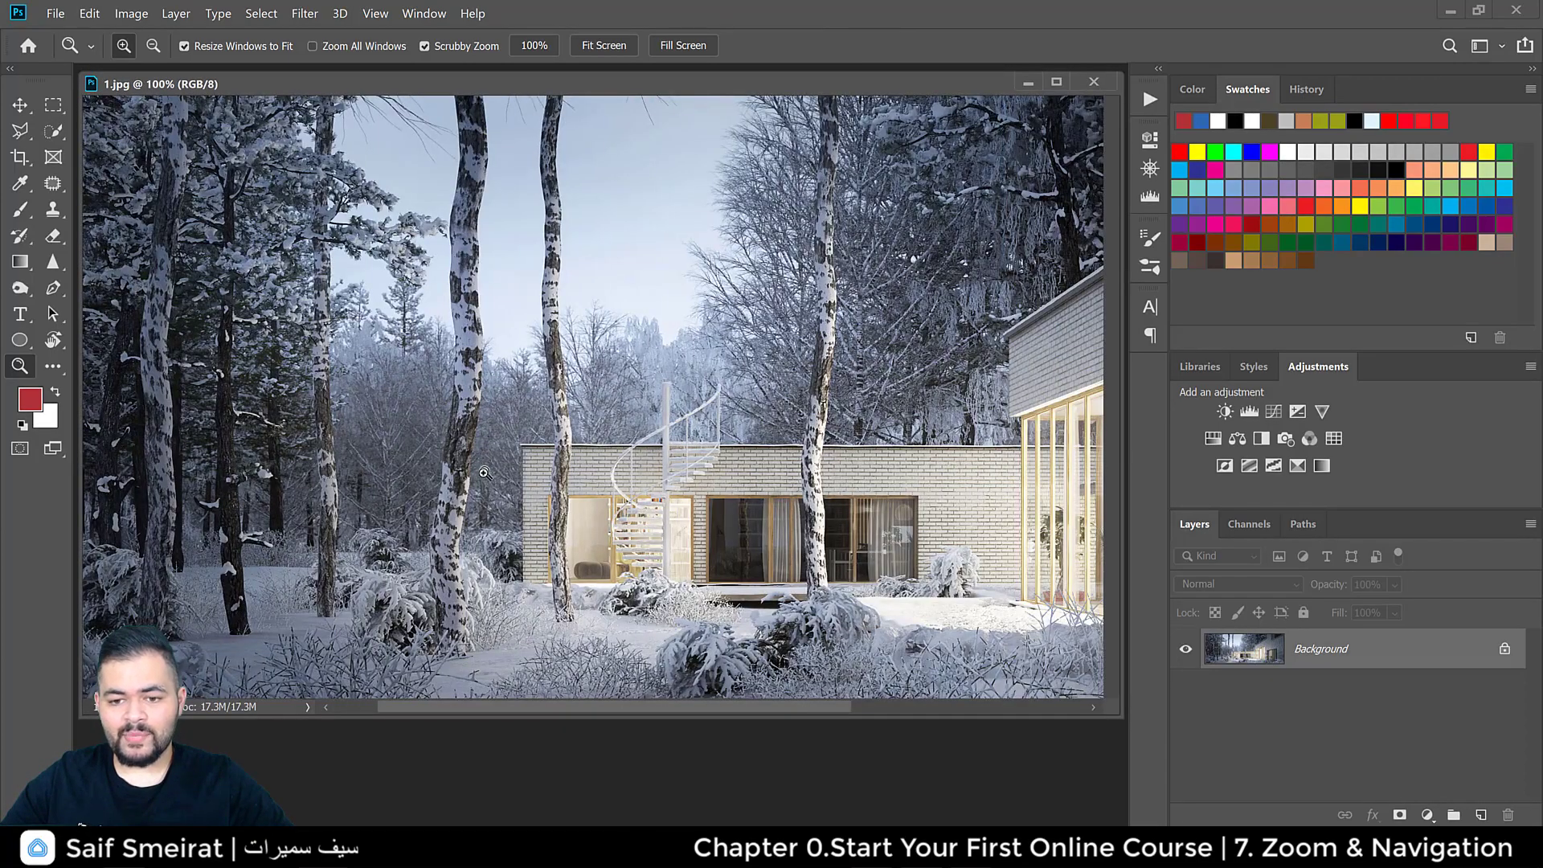
{"action": "left_click", "coordinate": [538, 330]}
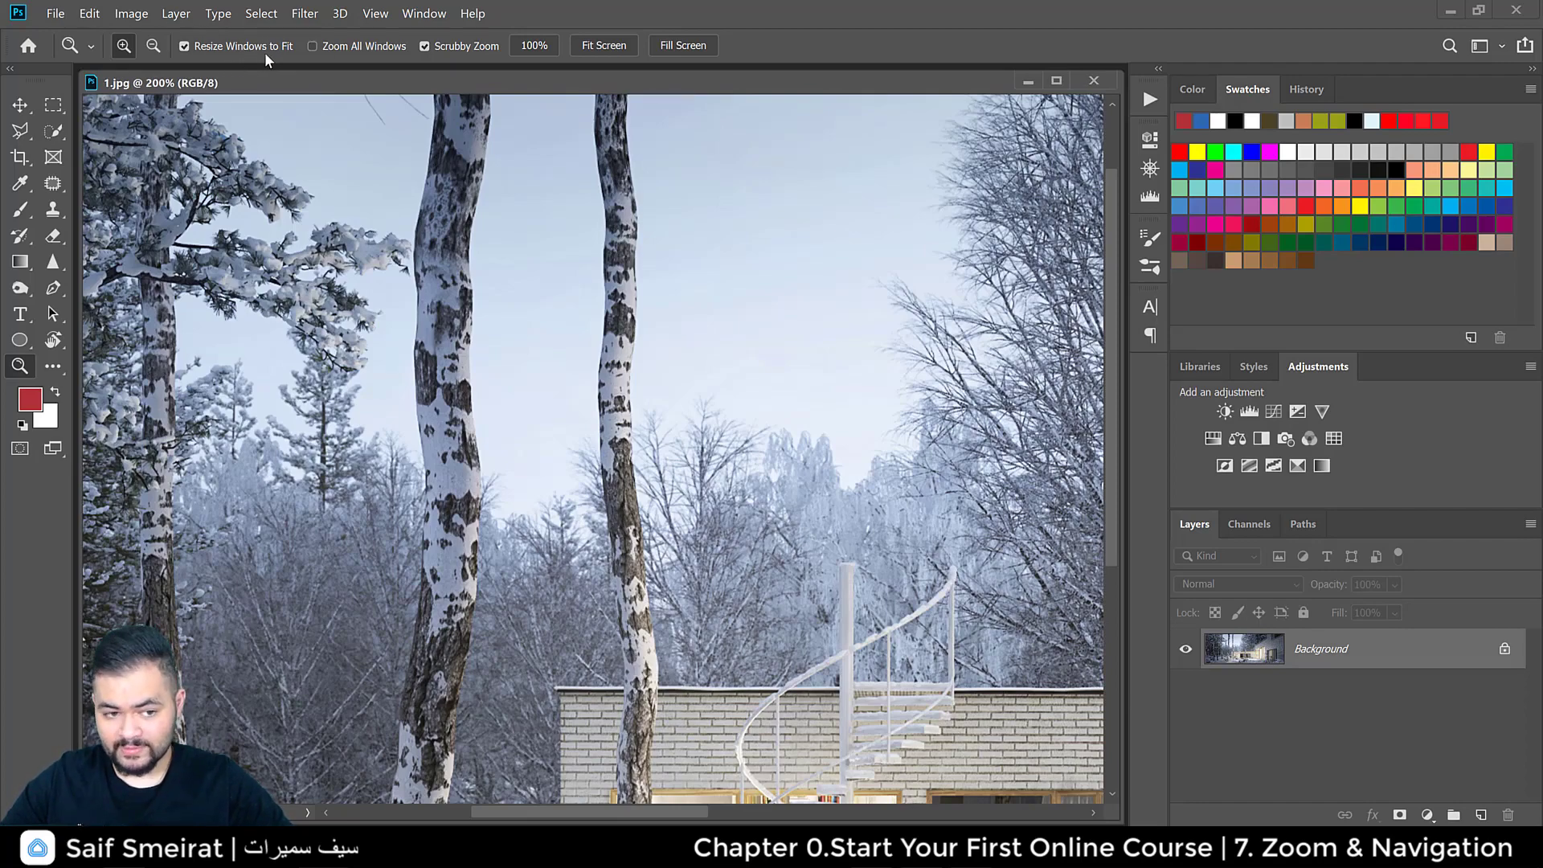
{"action": "left_click", "coordinate": [390, 231], "text": "alt"}
{"action": "left_click", "coordinate": [389, 232], "text": "alt"}
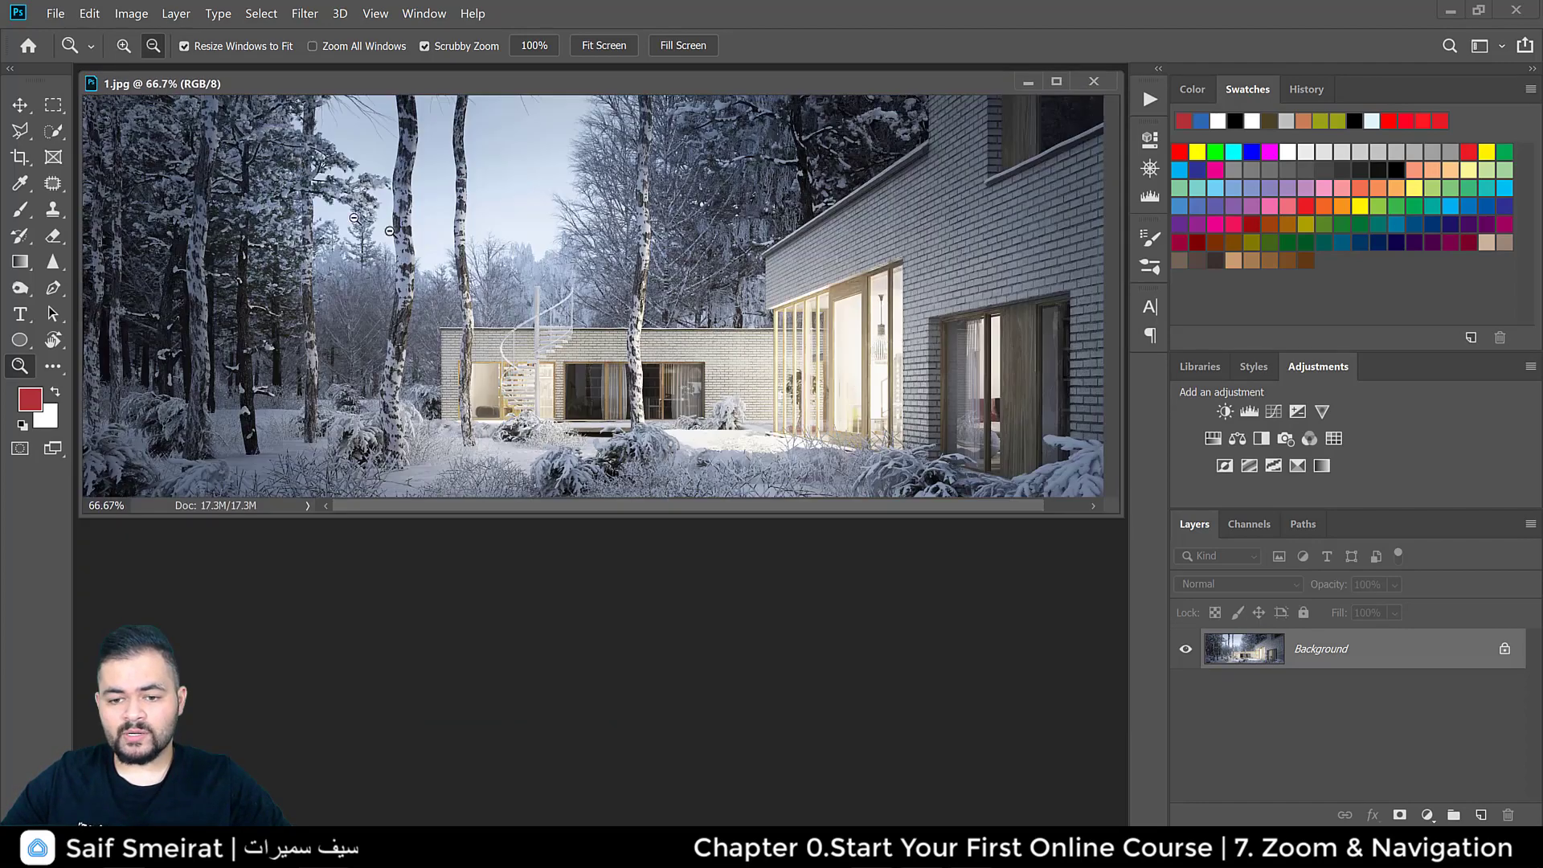
{"action": "left_click", "coordinate": [390, 231], "text": "alt"}
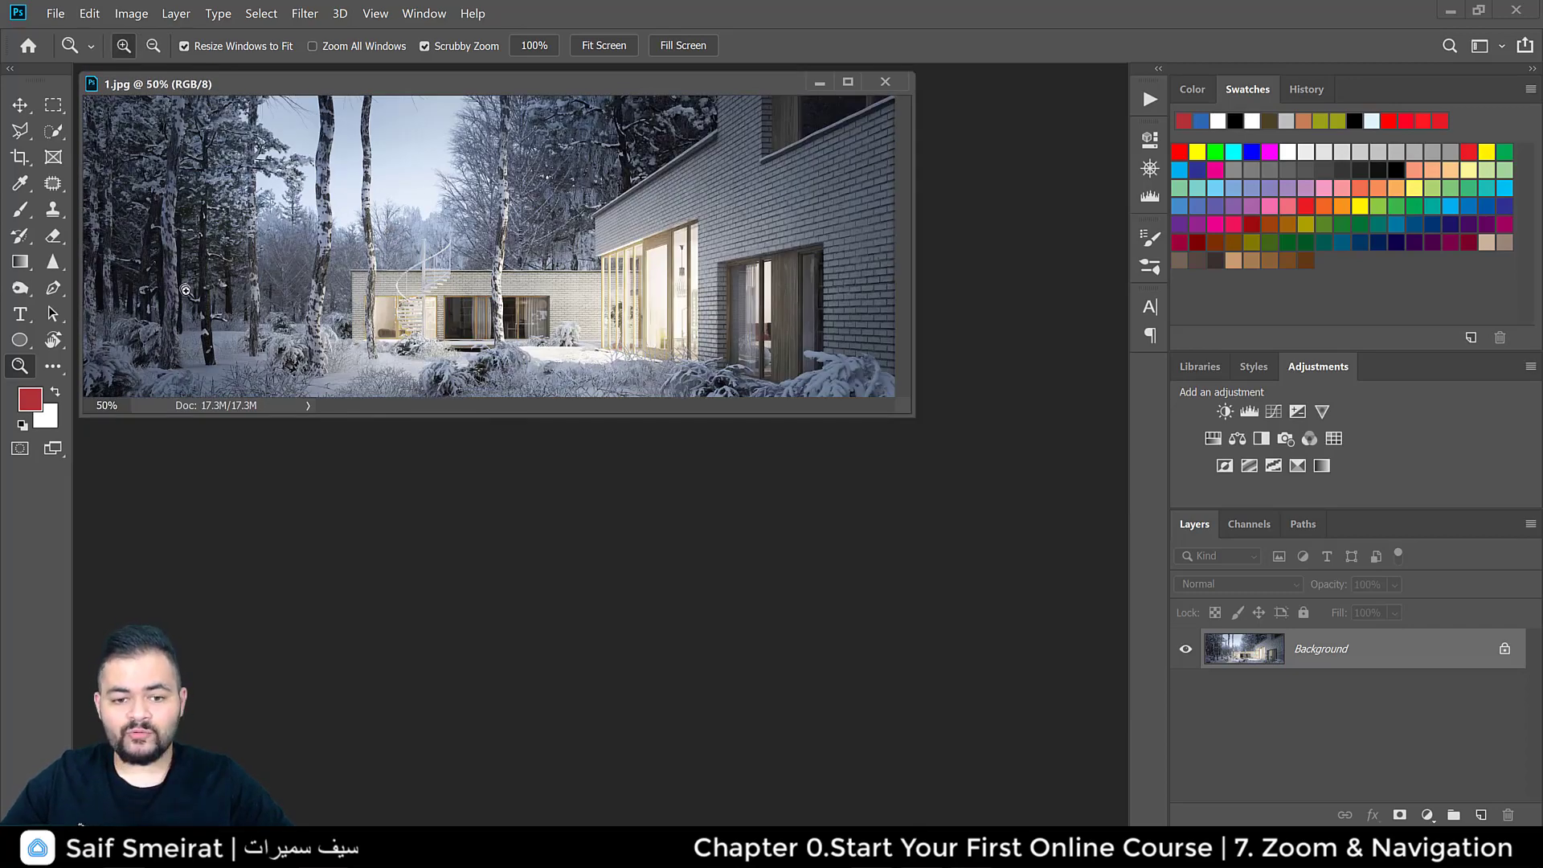
Step: Dock 1.jpg back as a tab and scrubby-zoom onto the spiral staircase and branches at about 139%
{"action": "left_click_drag", "start_coordinate": [470, 79], "coordinate": [478, 69]}
{"action": "left_click", "coordinate": [483, 336]}
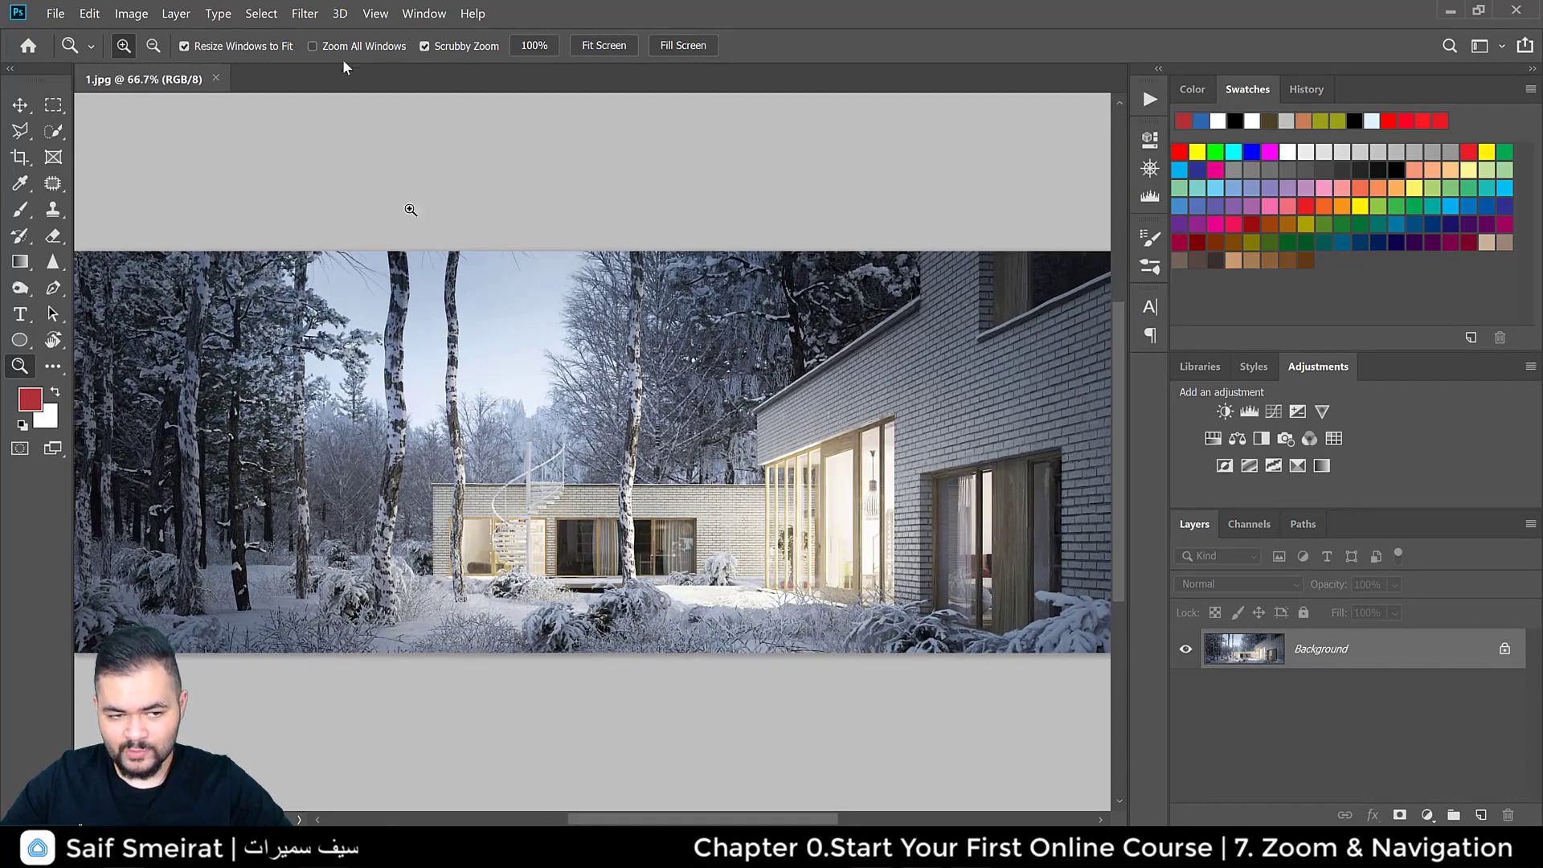
{"action": "left_click_drag", "start_coordinate": [129, 81], "coordinate": [176, 77]}
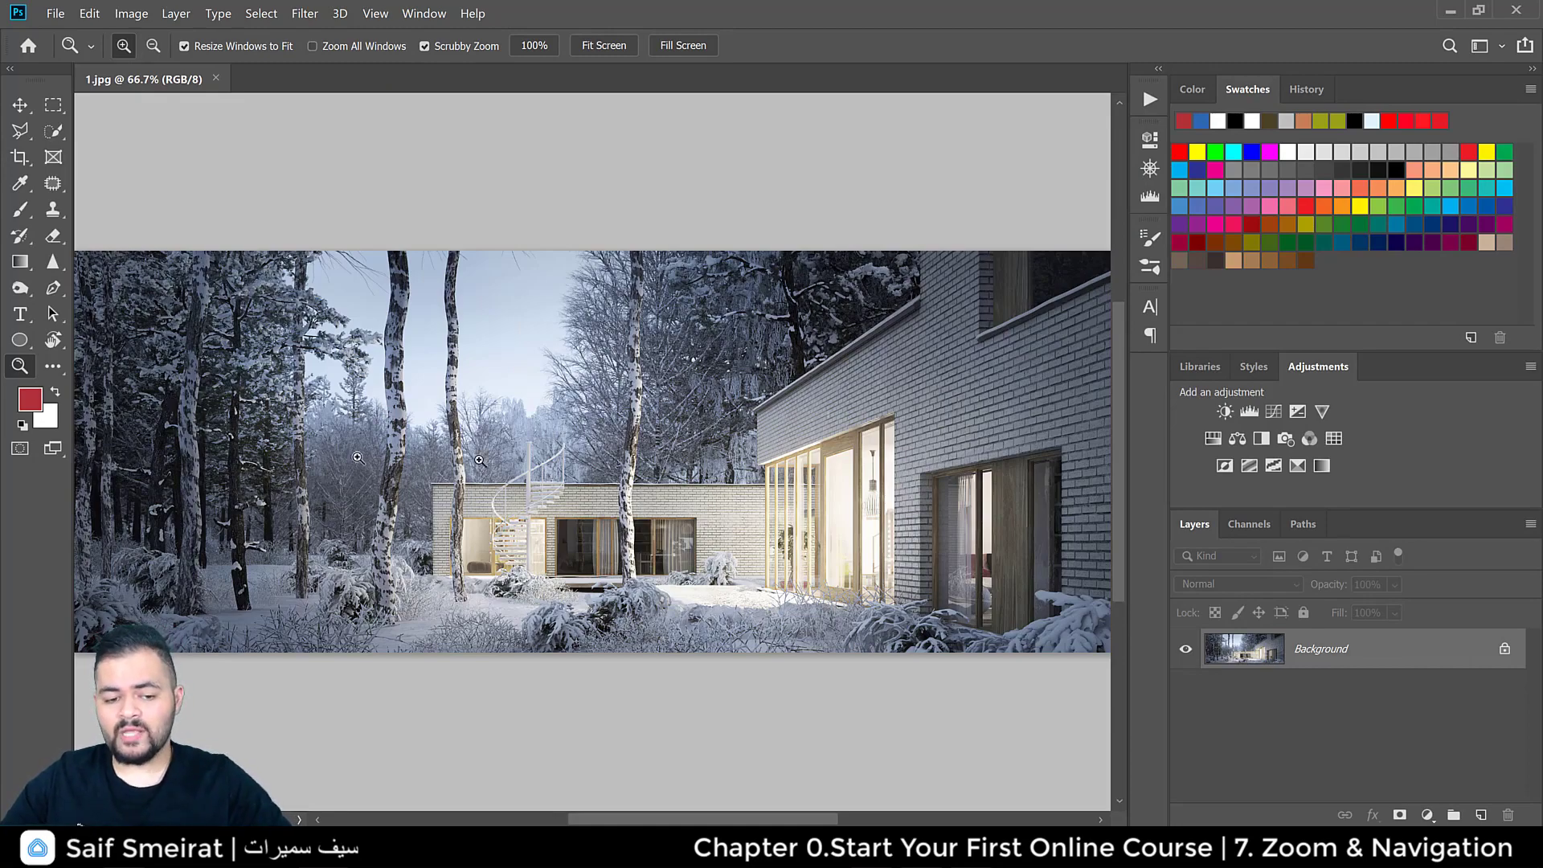
{"action": "left_click_drag", "start_coordinate": [548, 395], "coordinate": [586, 265]}
{"action": "left_click_drag", "start_coordinate": [583, 471], "coordinate": [791, 532]}
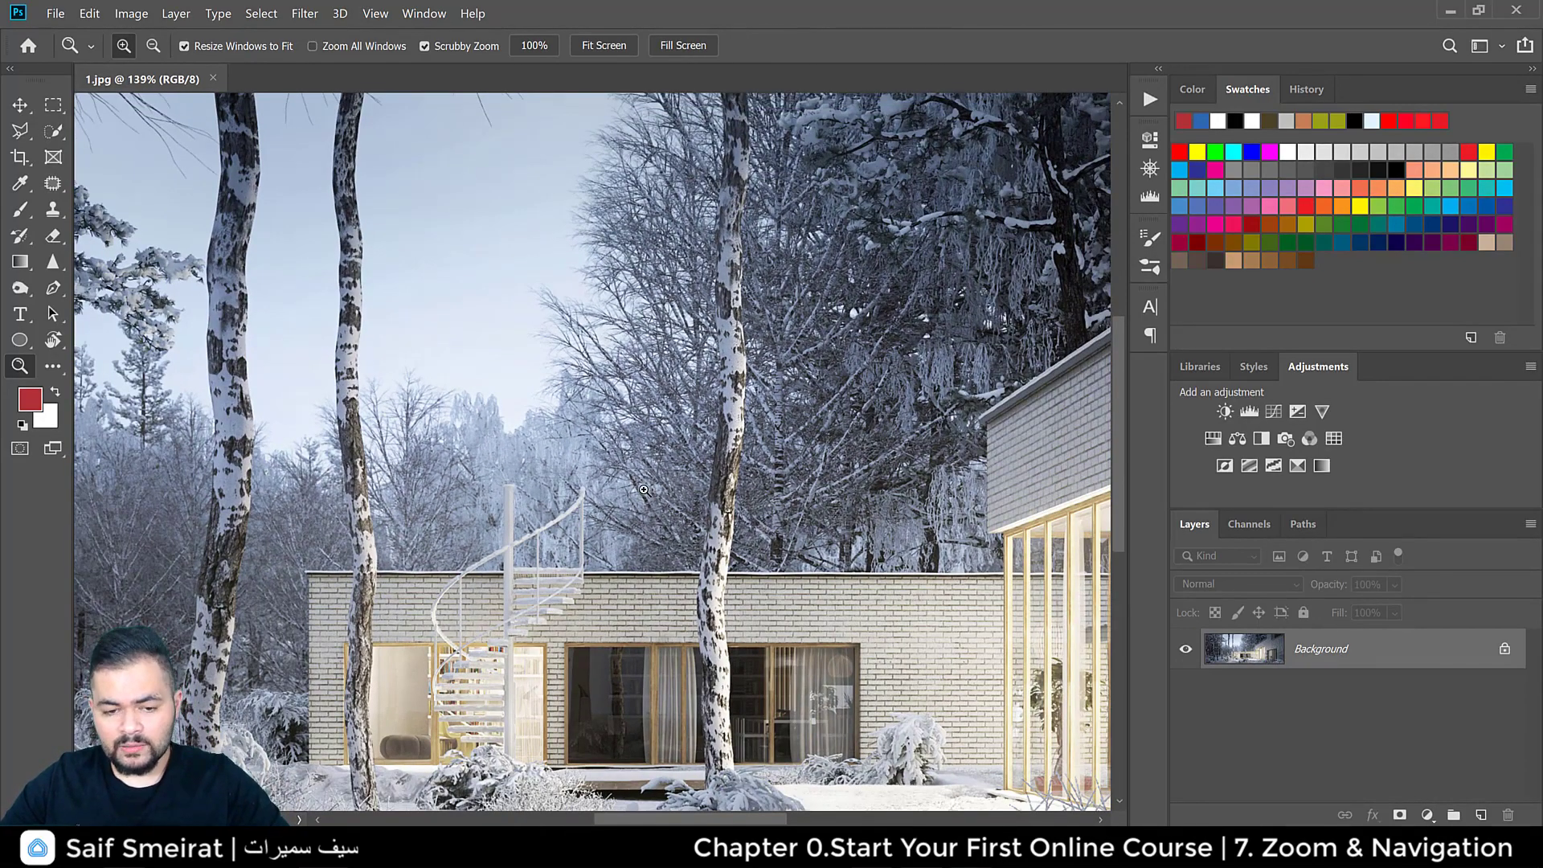
Step: Scroll-zoom out from the branch close-up until the full photo spans the window at 72.3%
{"action": "key", "text": "alt"}
{"action": "scroll", "coordinate": [621, 362], "scroll_direction": "up", "scroll_amount": 6}
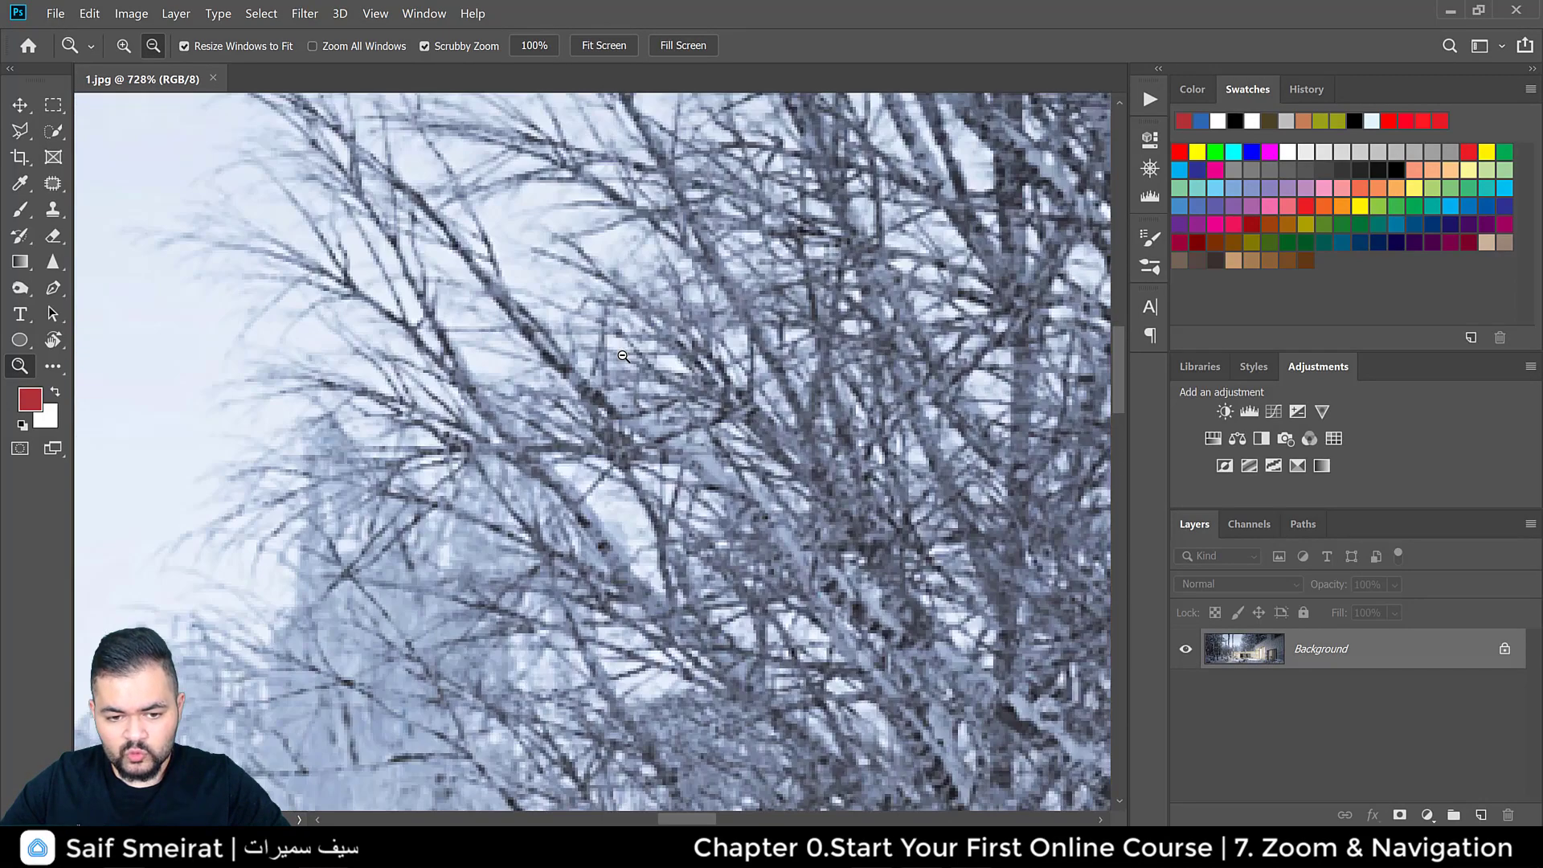
{"action": "scroll", "coordinate": [619, 362], "scroll_direction": "down", "scroll_amount": 3}
{"action": "scroll", "coordinate": [616, 363], "scroll_direction": "down", "scroll_amount": 3}
{"action": "scroll", "coordinate": [602, 386], "scroll_direction": "up", "scroll_amount": 10}
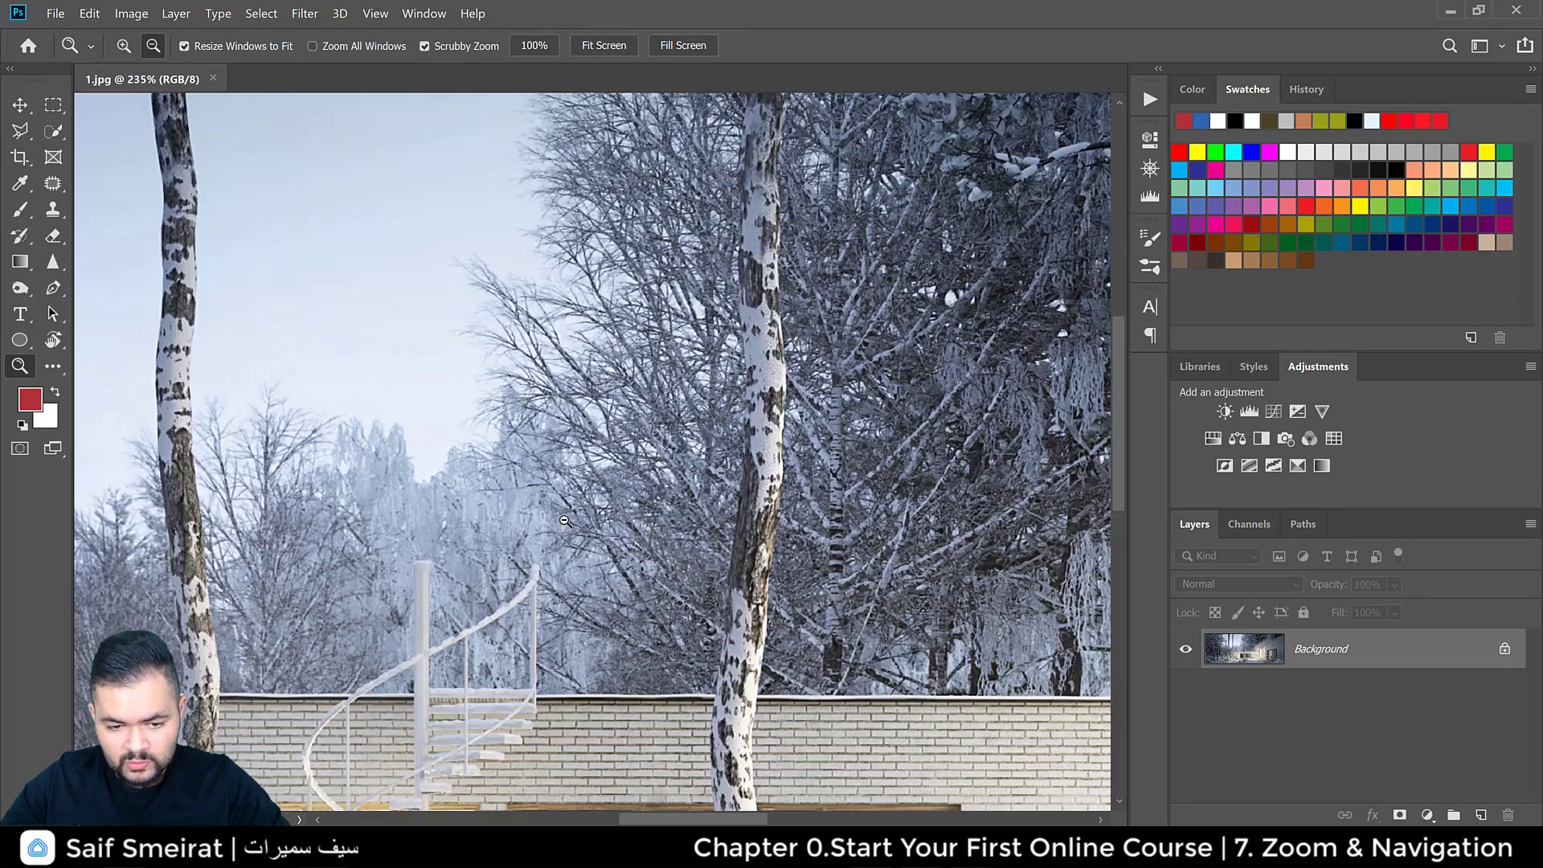
{"action": "scroll", "coordinate": [597, 395], "scroll_direction": "up", "scroll_amount": 3}
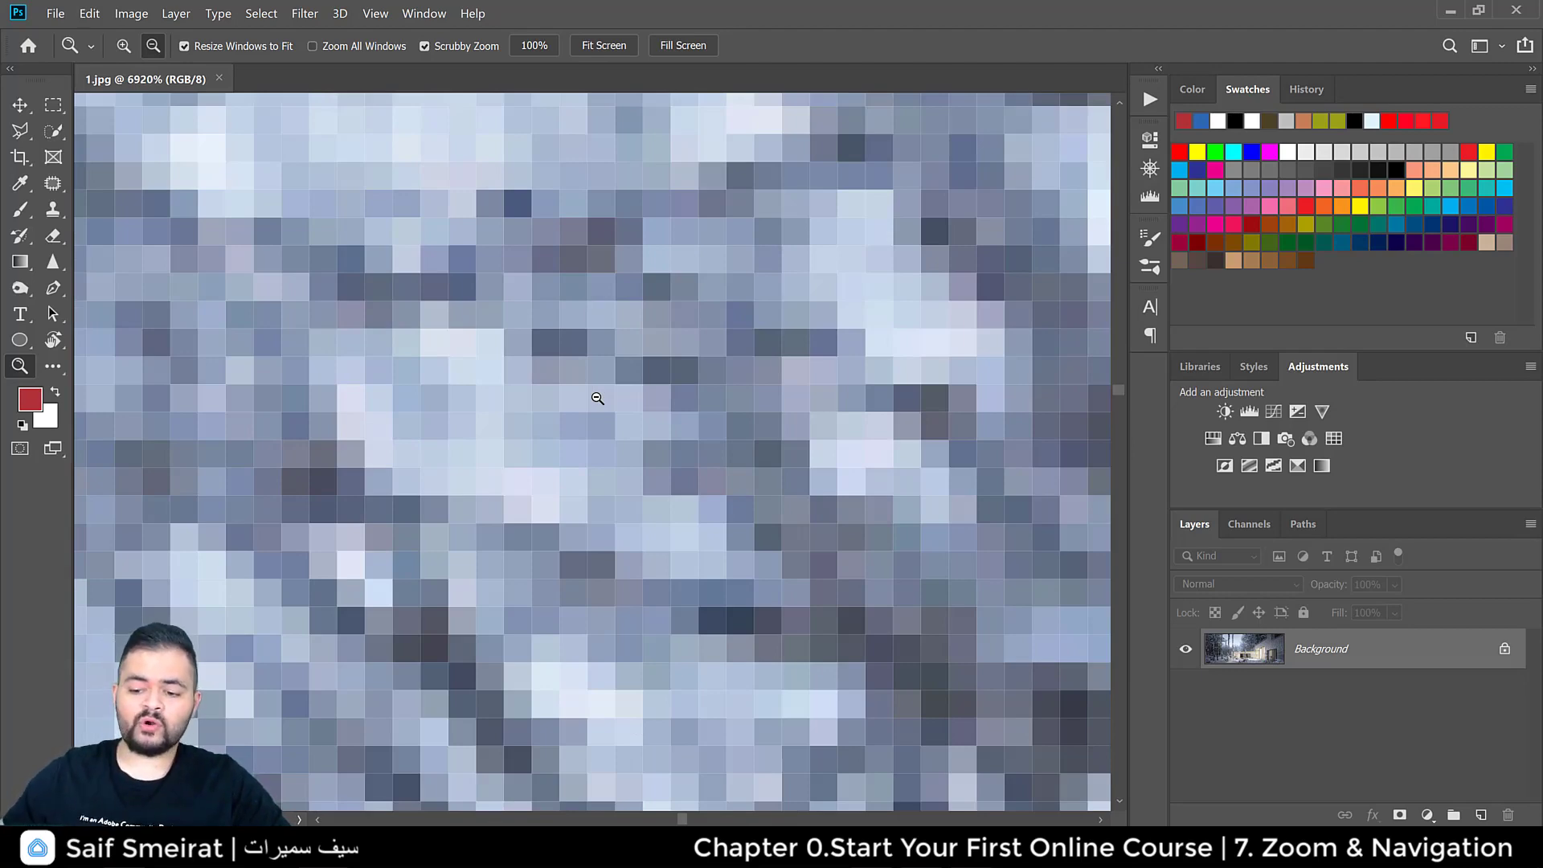
{"action": "scroll", "coordinate": [597, 397], "scroll_direction": "down", "scroll_amount": 12}
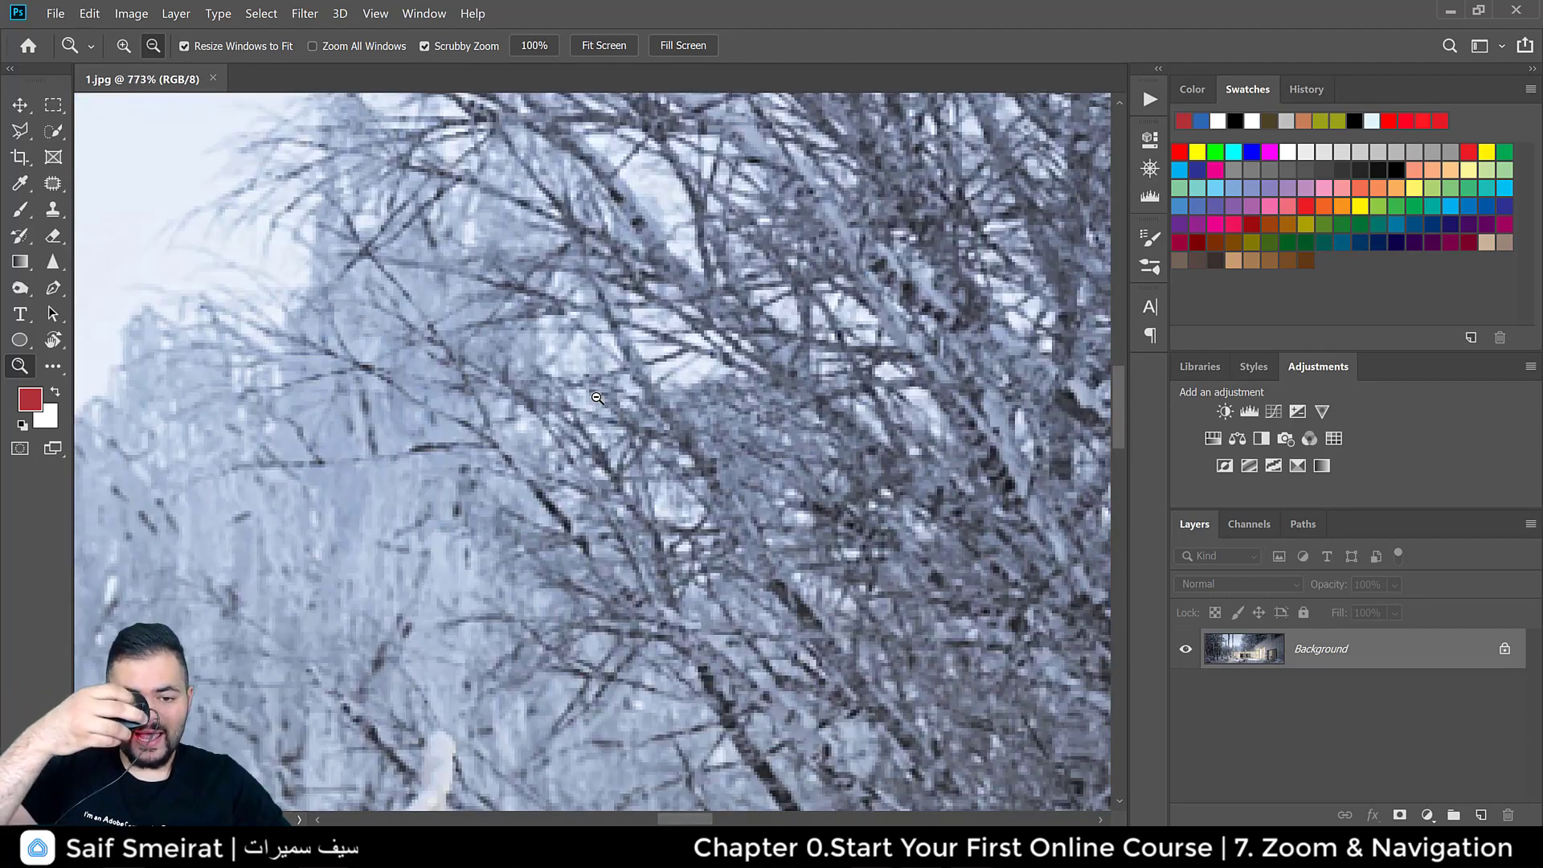
{"action": "scroll", "coordinate": [596, 397], "scroll_direction": "down", "scroll_amount": 6}
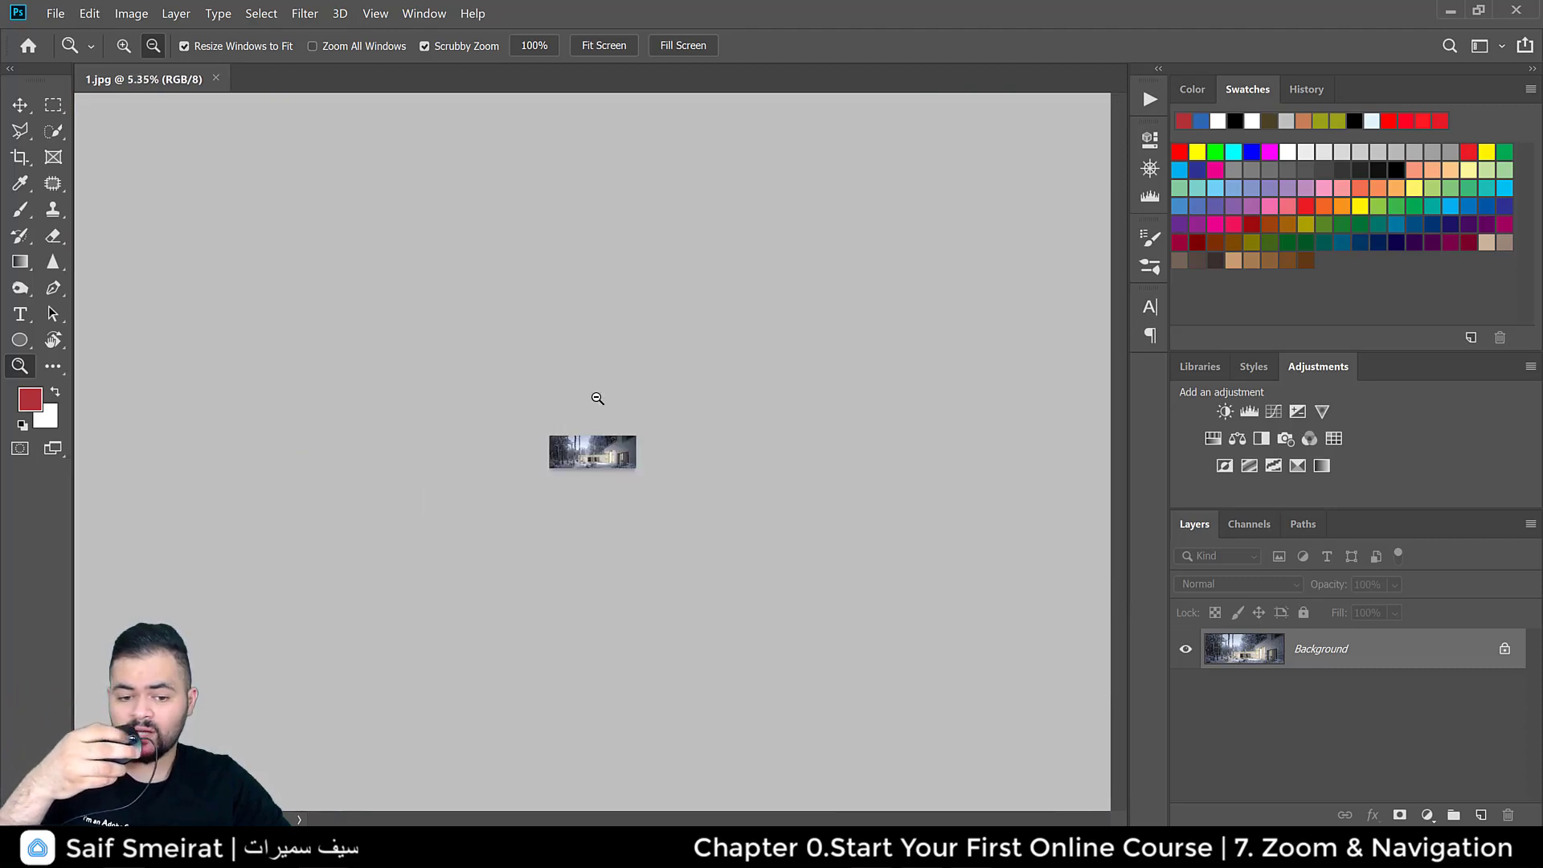
{"action": "scroll", "coordinate": [596, 397], "scroll_direction": "up", "scroll_amount": 3}
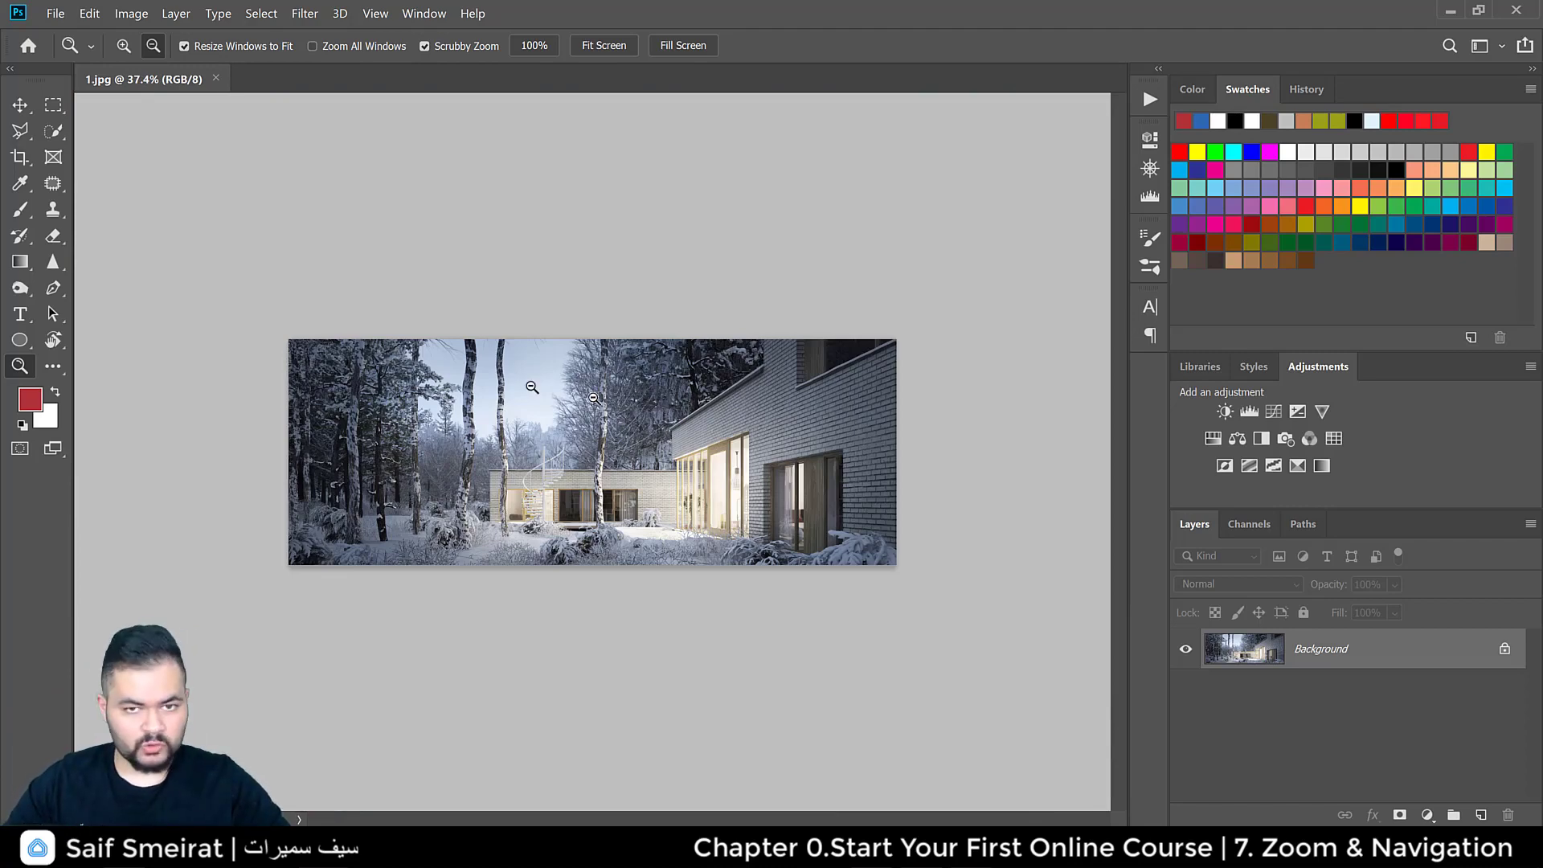
{"action": "scroll", "coordinate": [513, 364], "scroll_direction": "up", "scroll_amount": 3}
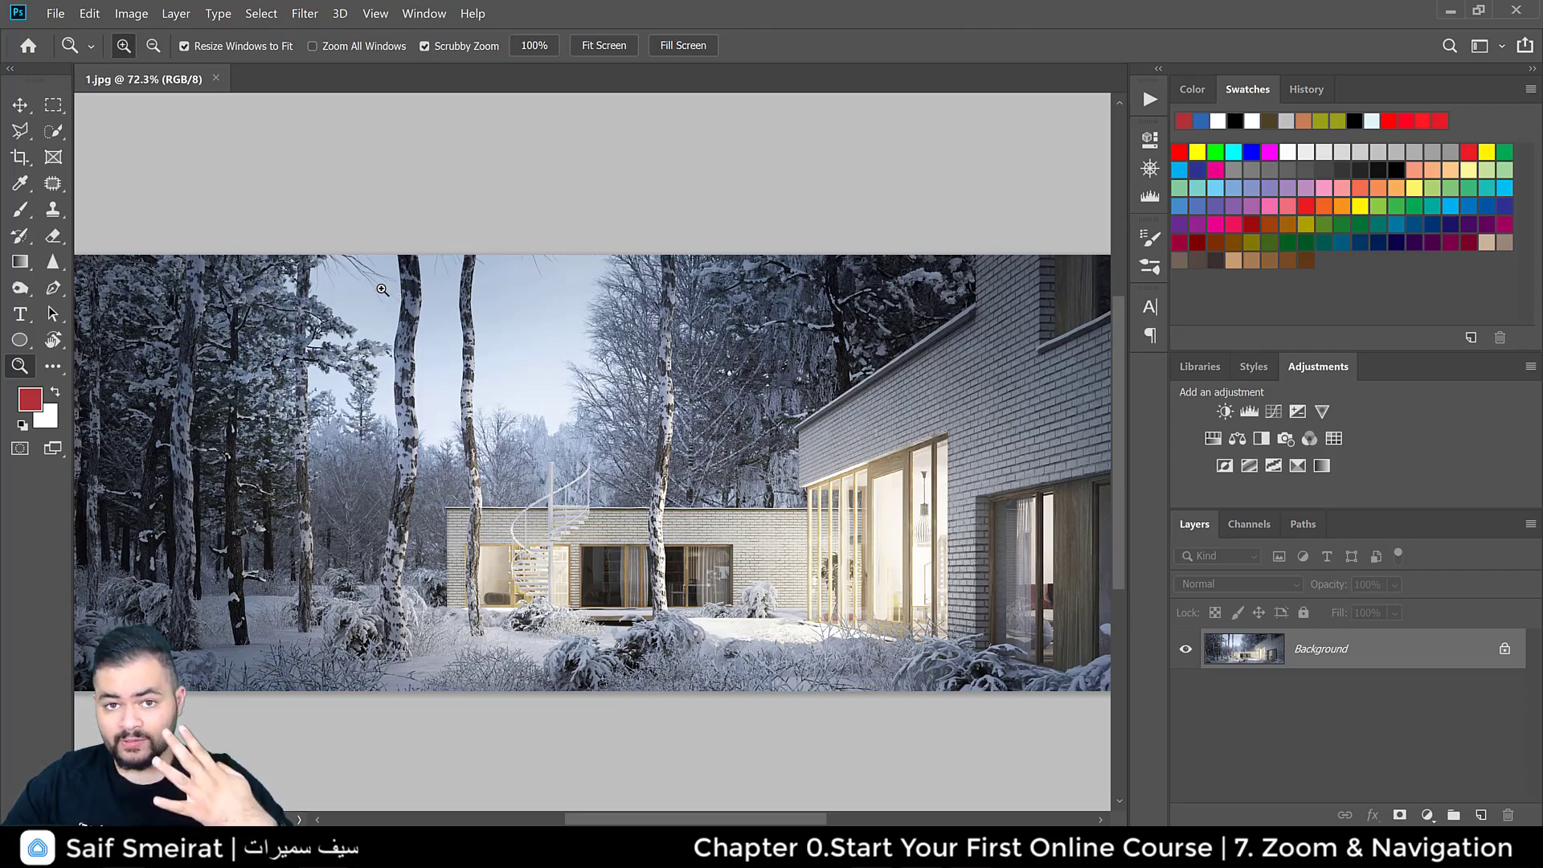
Step: Scrubby-zoom into the trees, step the zoom down to 300%, and select the status-bar zoom field
{"action": "left_click_drag", "start_coordinate": [385, 290], "coordinate": [386, 289]}
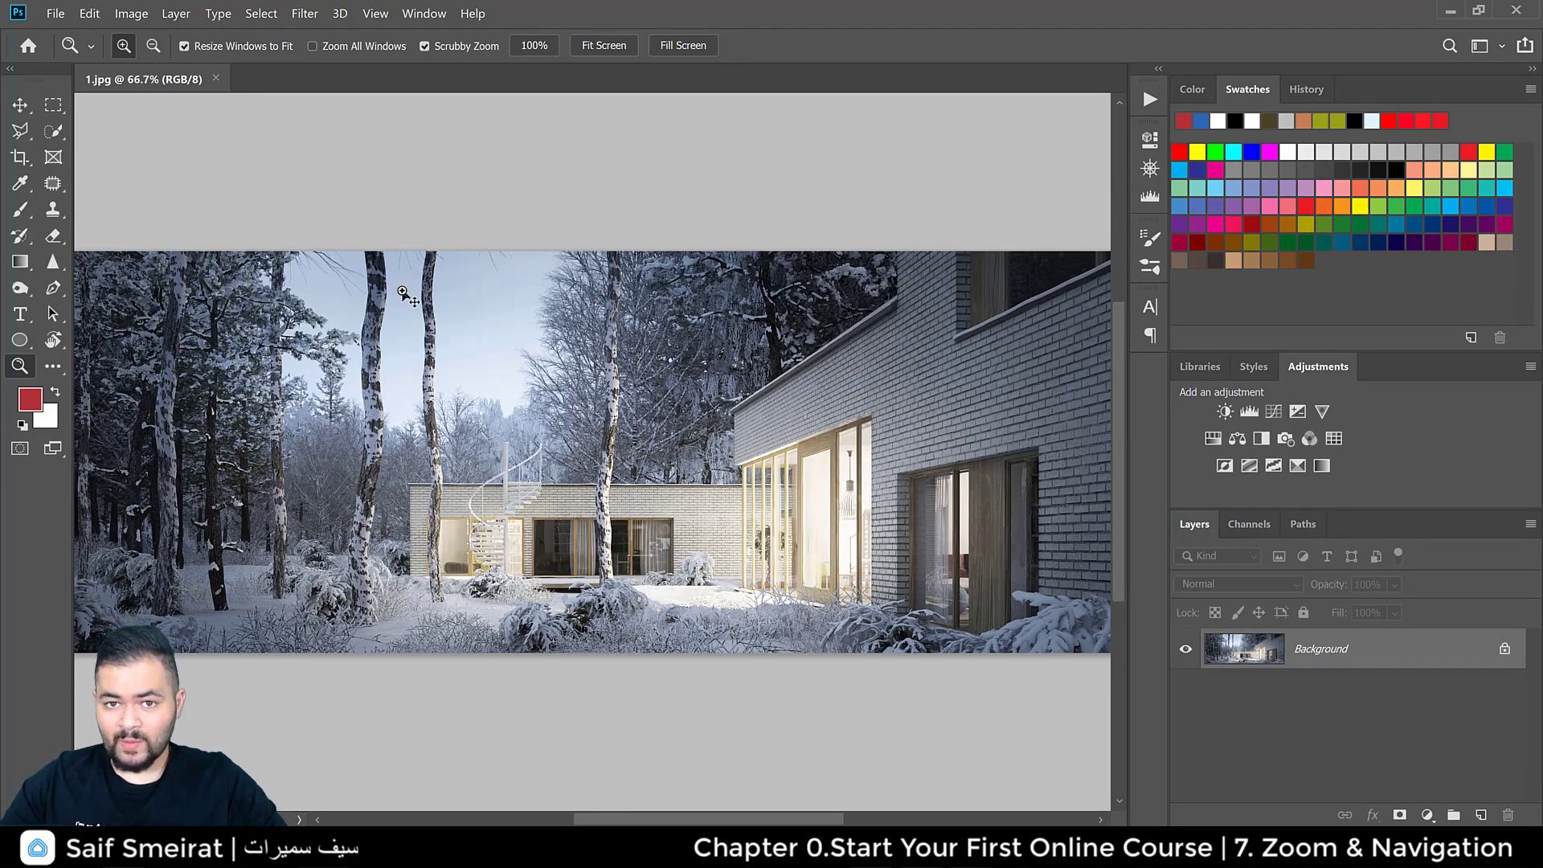
{"action": "left_click_drag", "start_coordinate": [405, 294], "coordinate": [404, 294]}
{"action": "left_click", "coordinate": [404, 294], "text": "alt"}
{"action": "left_click", "coordinate": [404, 294], "text": "alt"}
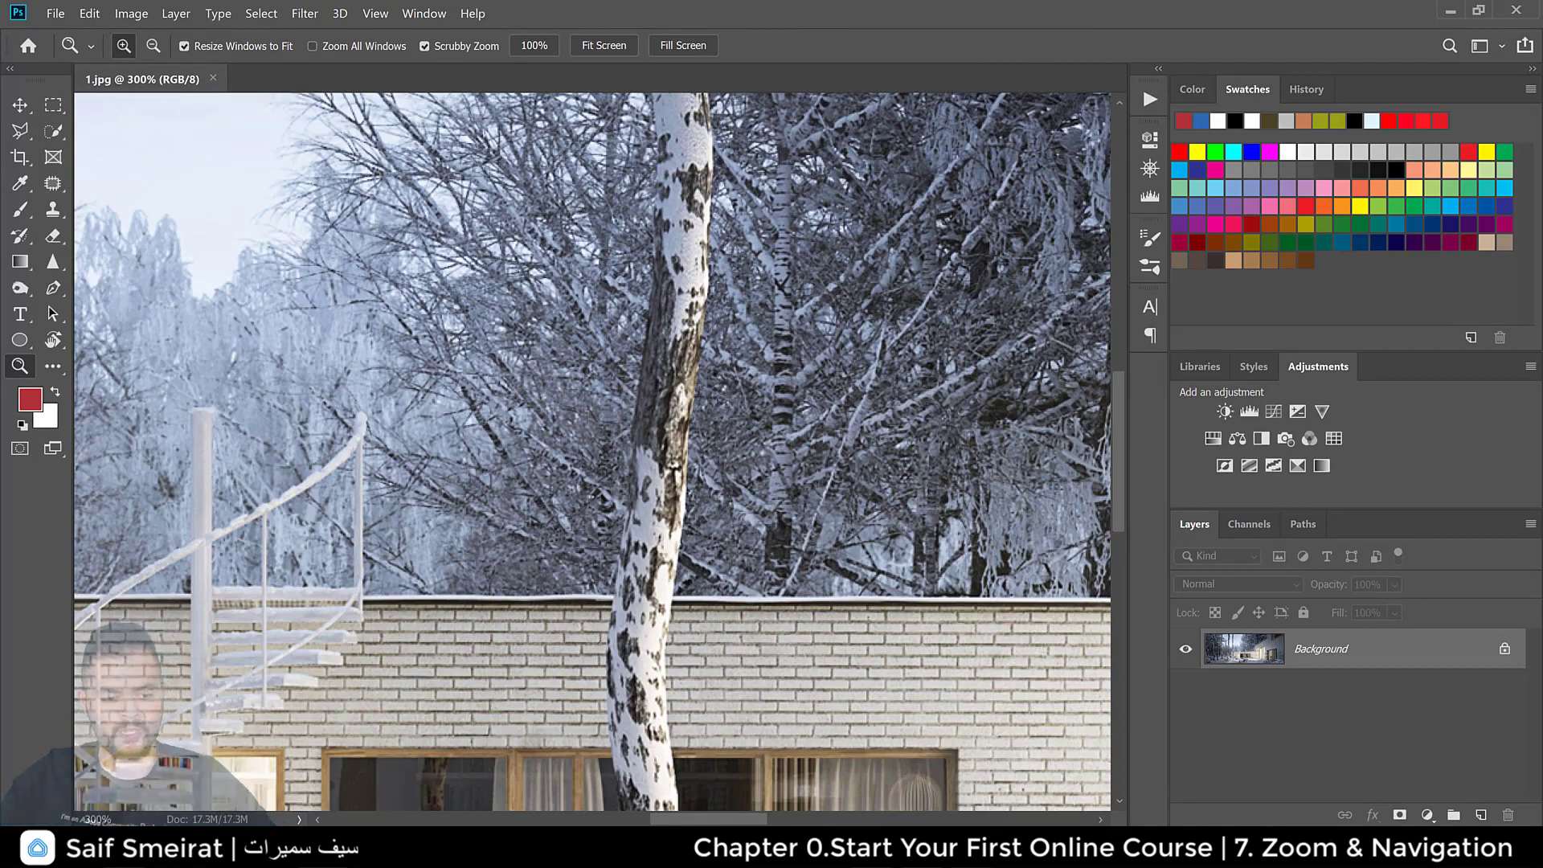
{"action": "left_click", "coordinate": [113, 819]}
Step: Enter exact zoom levels of 33% and then 125% in the status-bar field
{"action": "type", "text": "33"}
{"action": "key", "text": "Return"}
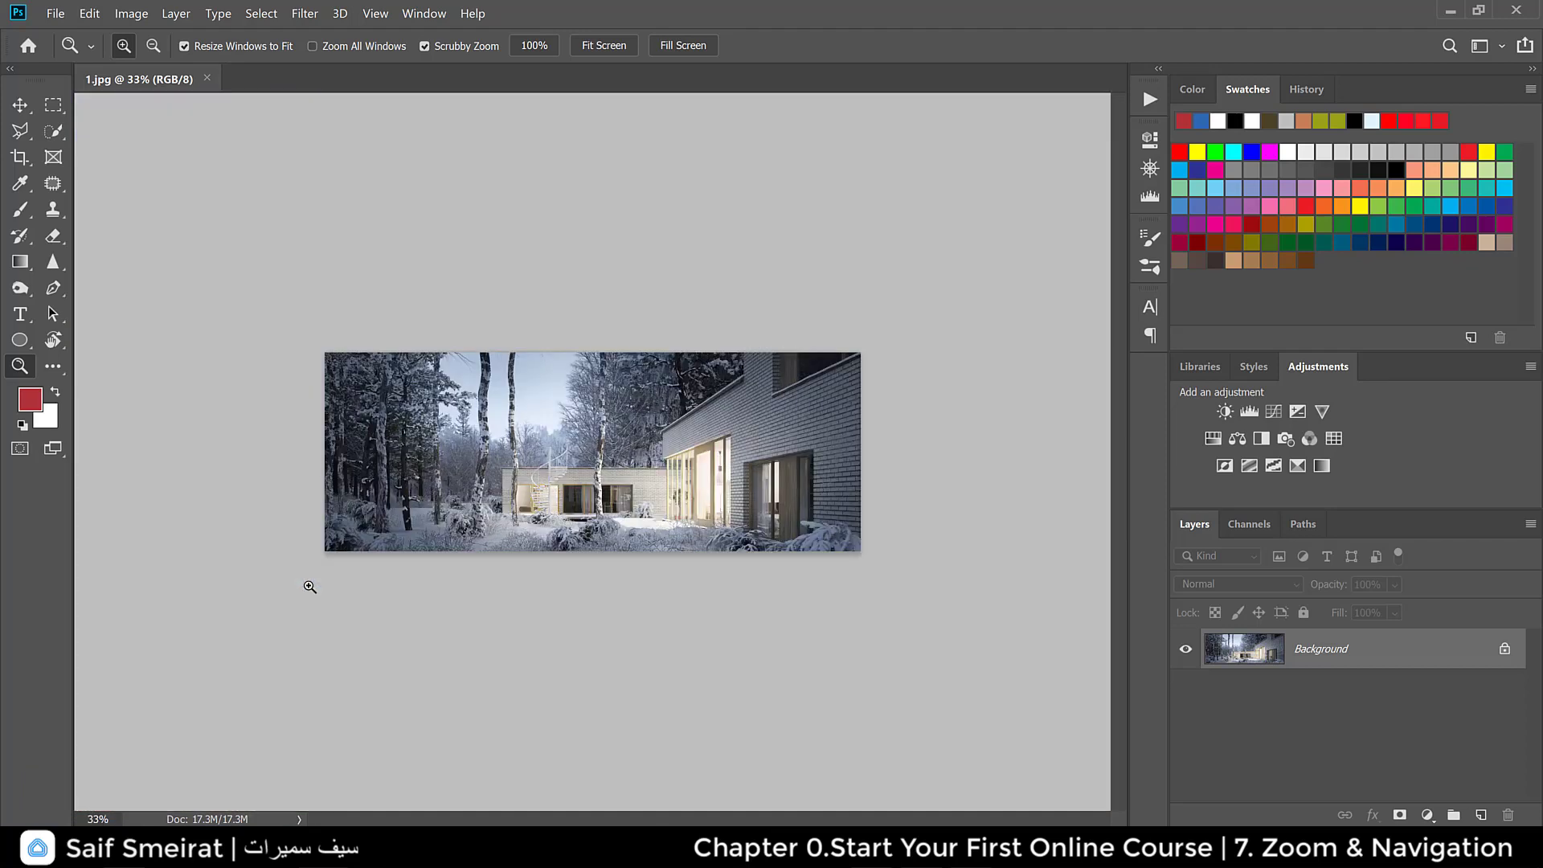
{"action": "left_click", "coordinate": [85, 812]}
{"action": "type", "text": "125"}
{"action": "key", "text": "Return"}
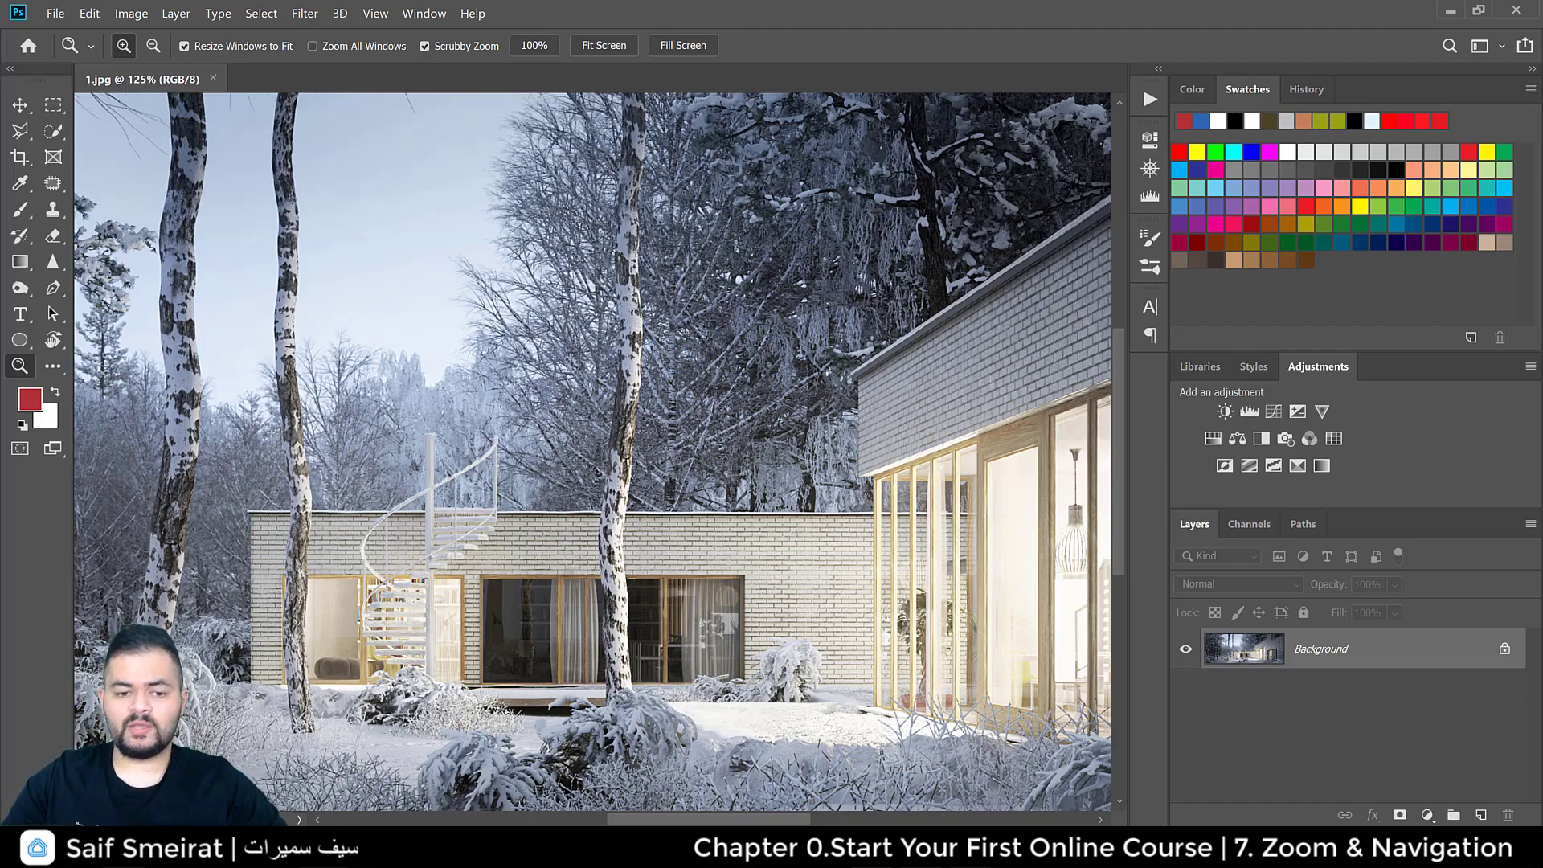
Step: Zoom into the tree branches to 300%, then step back out to 100%
{"action": "left_click", "coordinate": [578, 283]}
{"action": "left_click", "coordinate": [577, 283]}
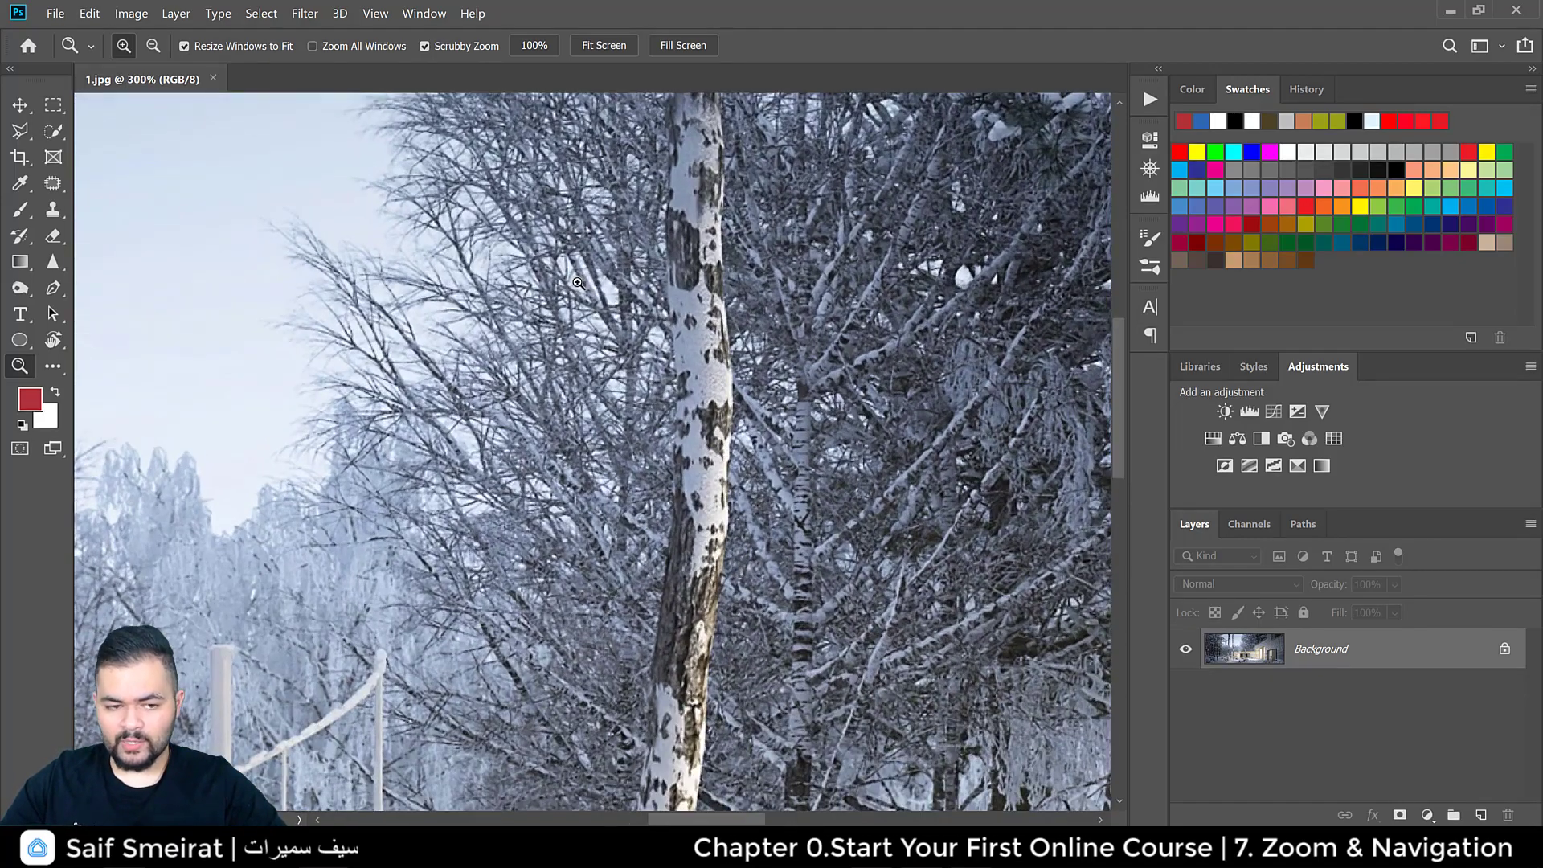
{"action": "left_click", "coordinate": [578, 283], "text": "alt"}
{"action": "left_click", "coordinate": [571, 287], "text": "alt"}
{"action": "left_click", "coordinate": [562, 292], "text": "alt"}
{"action": "left_click", "coordinate": [554, 298]}
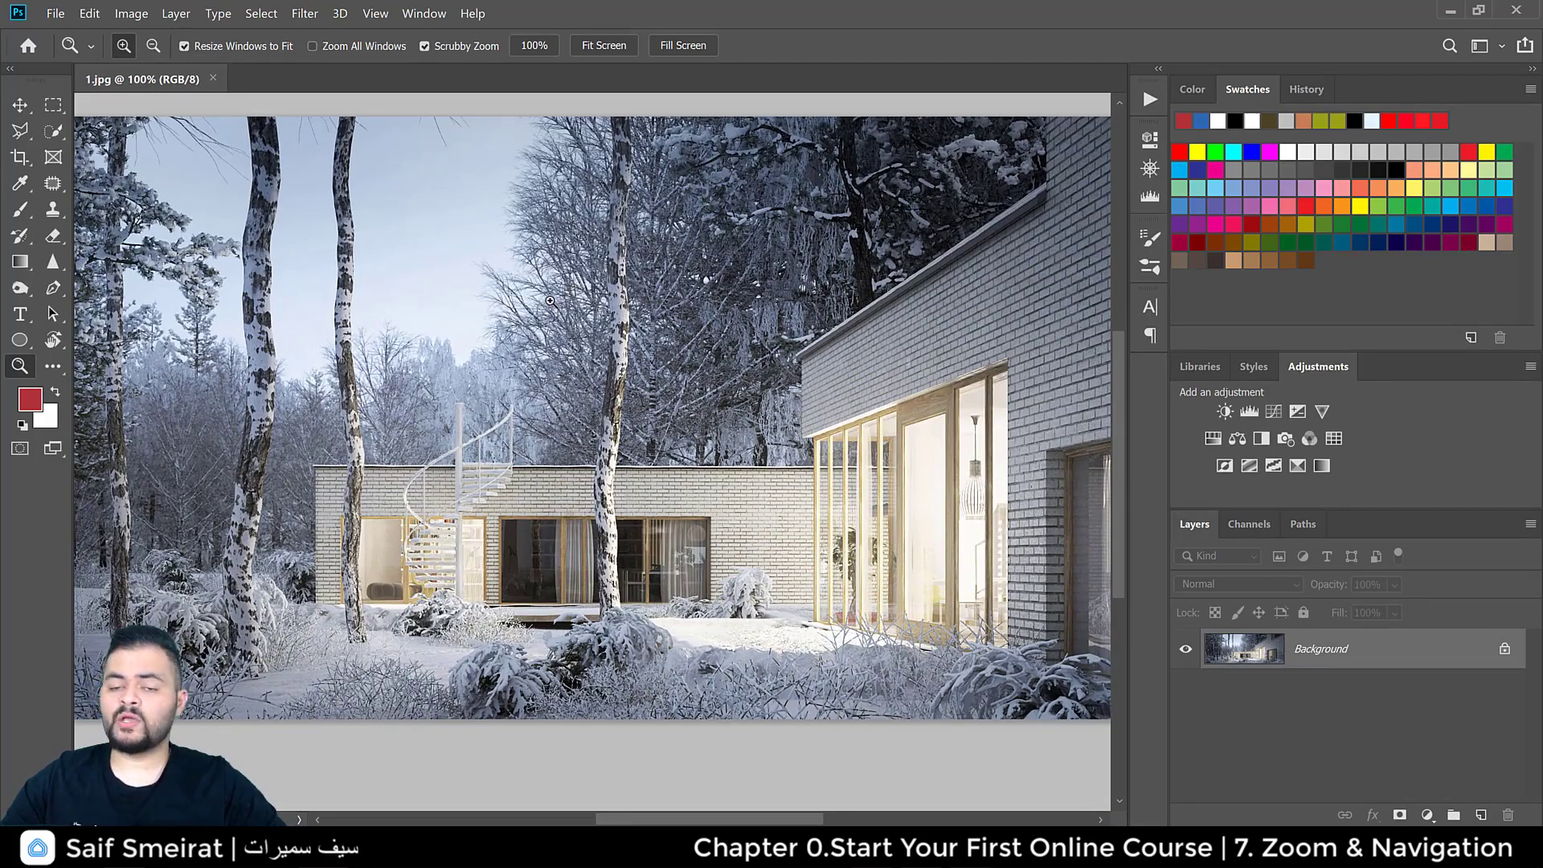
Step: Scroll-zoom in and out, then scrubby-zoom into the birch tree to 154%
{"action": "scroll", "coordinate": [554, 446], "scroll_direction": "up", "scroll_amount": 5}
{"action": "scroll", "coordinate": [554, 446], "scroll_direction": "down", "scroll_amount": 4}
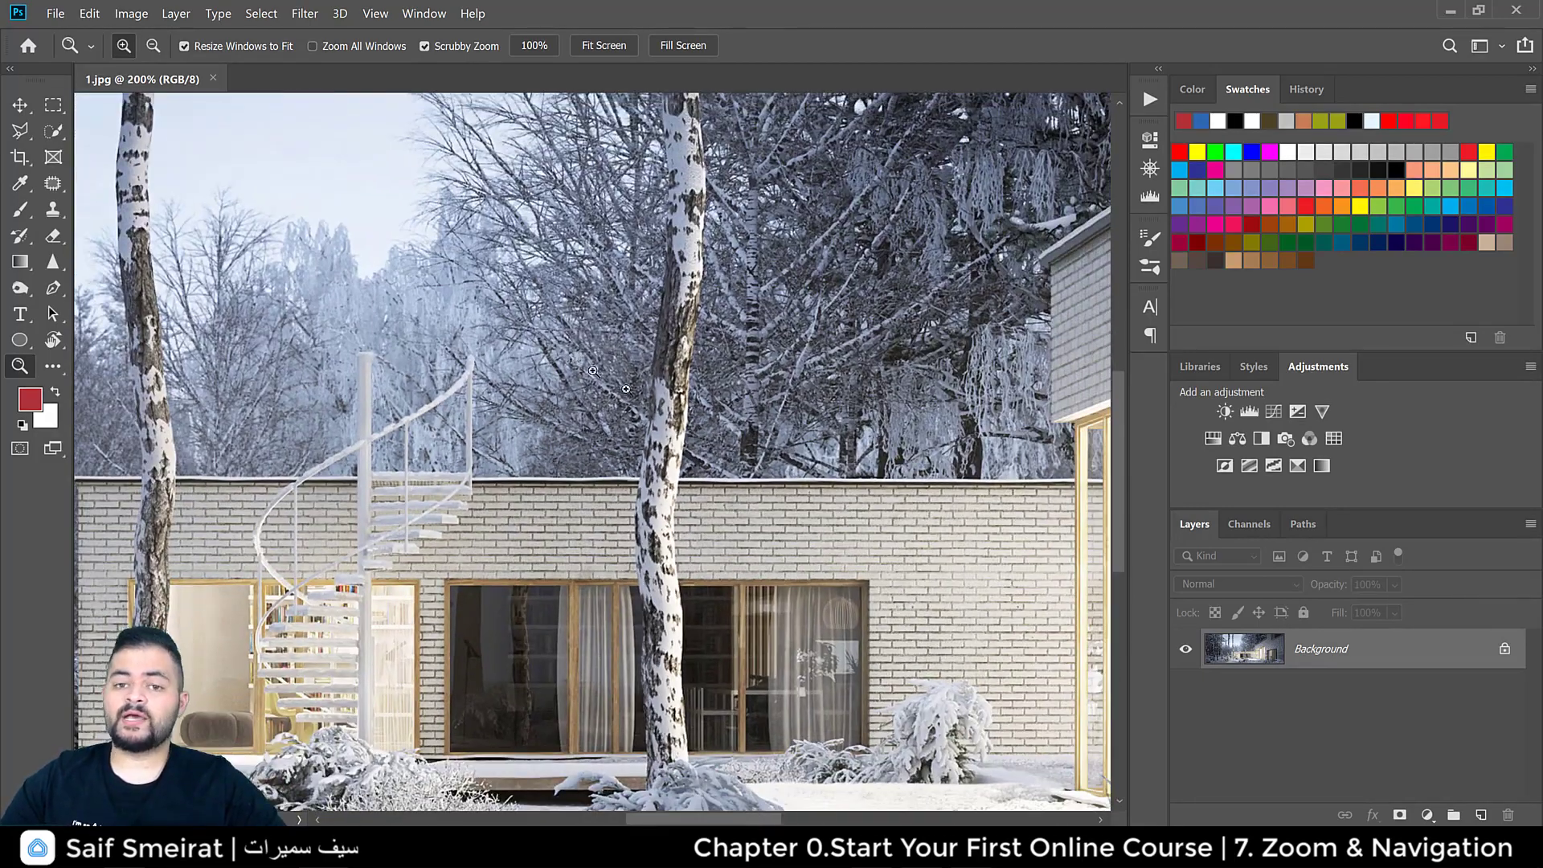
{"action": "scroll", "coordinate": [652, 321], "scroll_direction": "down", "scroll_amount": 8}
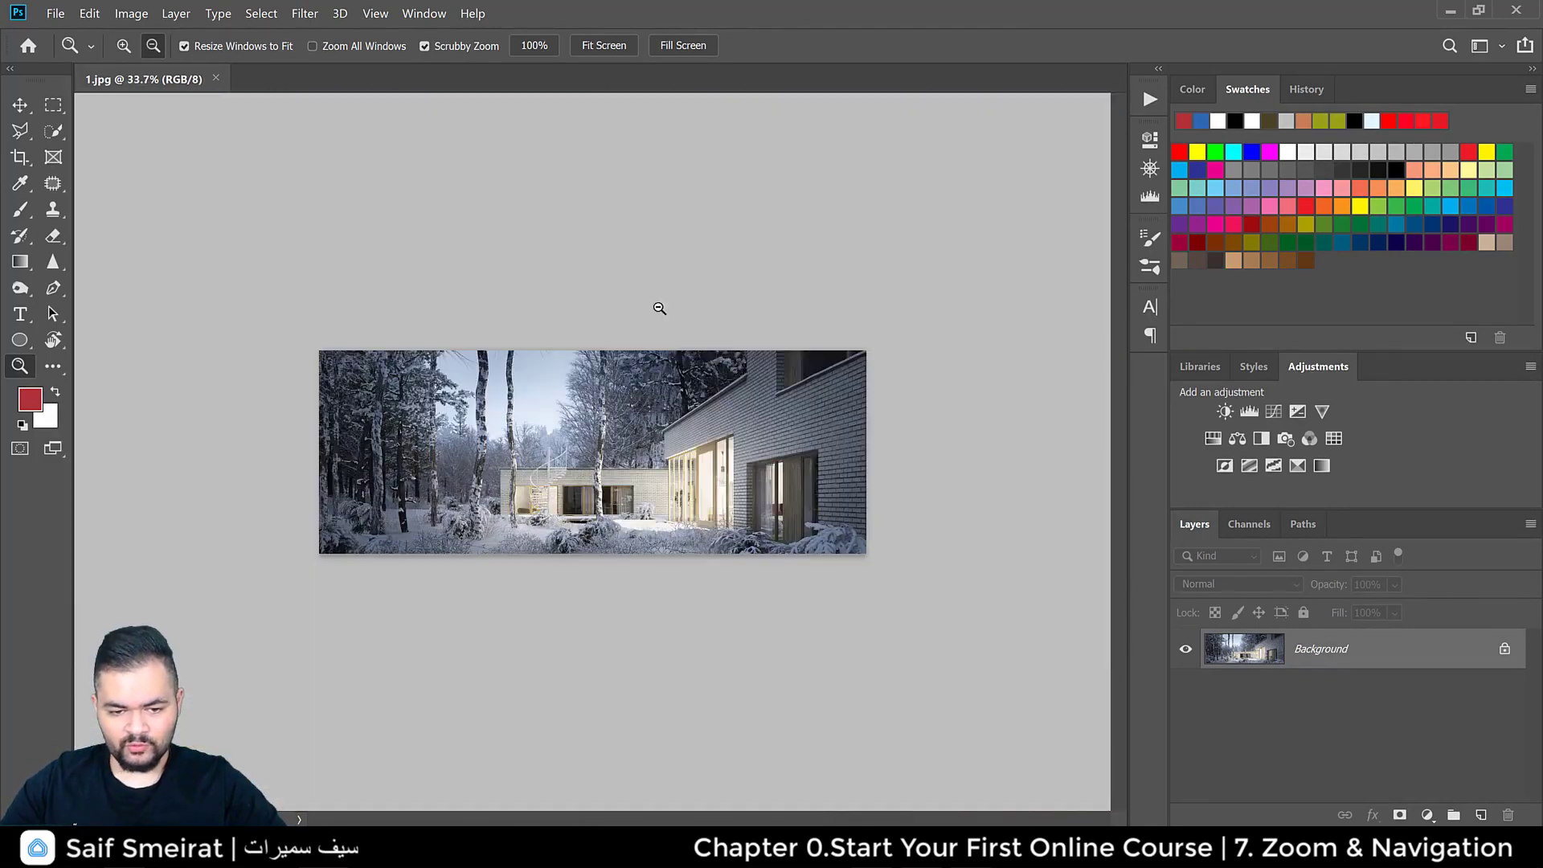
{"action": "scroll", "coordinate": [610, 369], "scroll_direction": "up", "scroll_amount": 6}
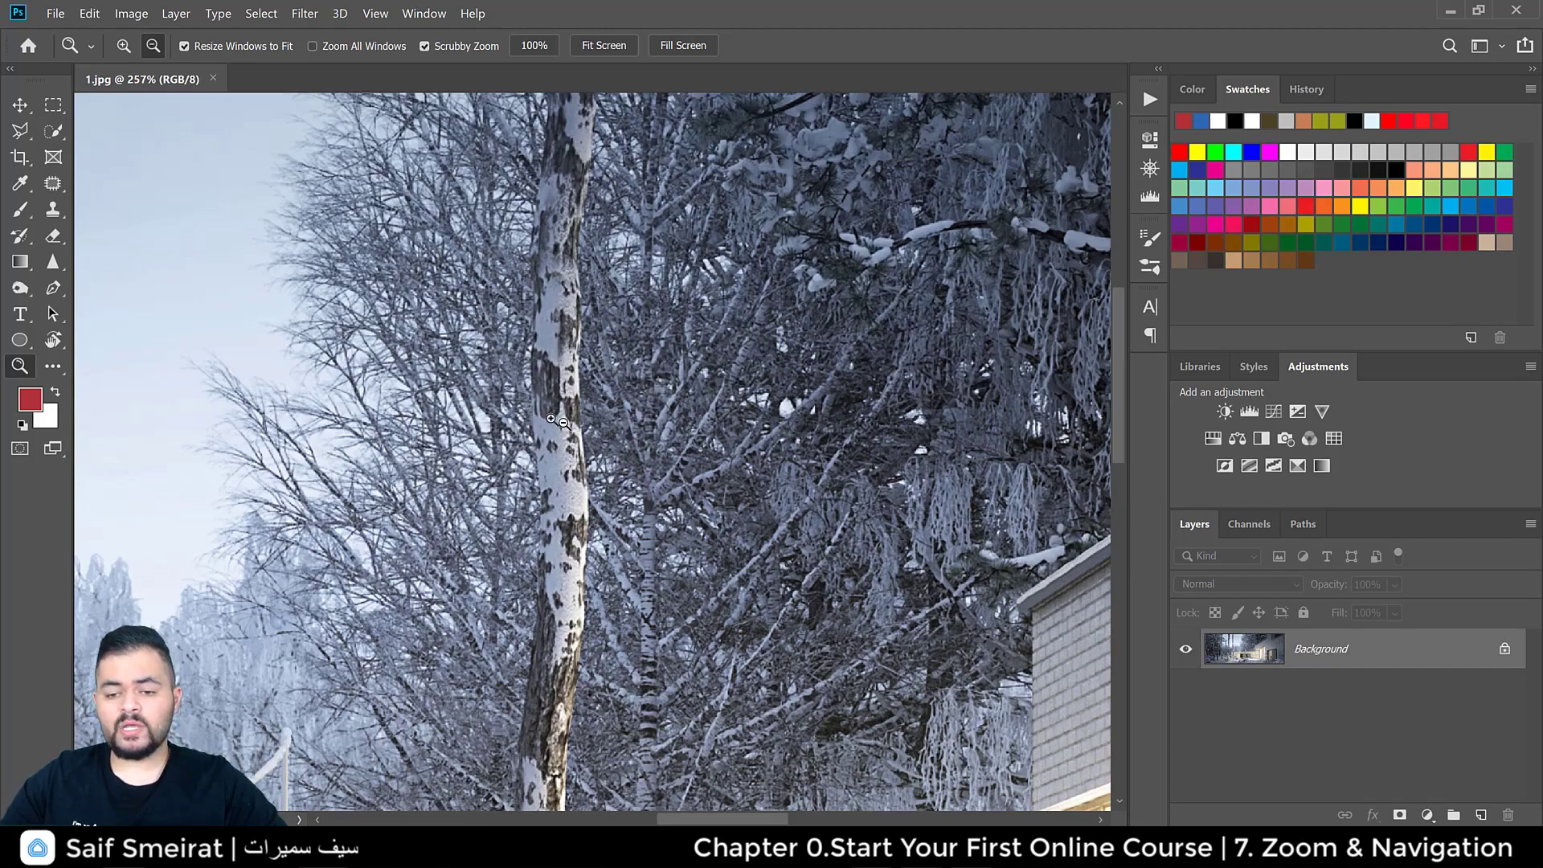
{"action": "key", "text": "alt"}
{"action": "scroll", "coordinate": [567, 418], "scroll_direction": "down", "scroll_amount": 6}
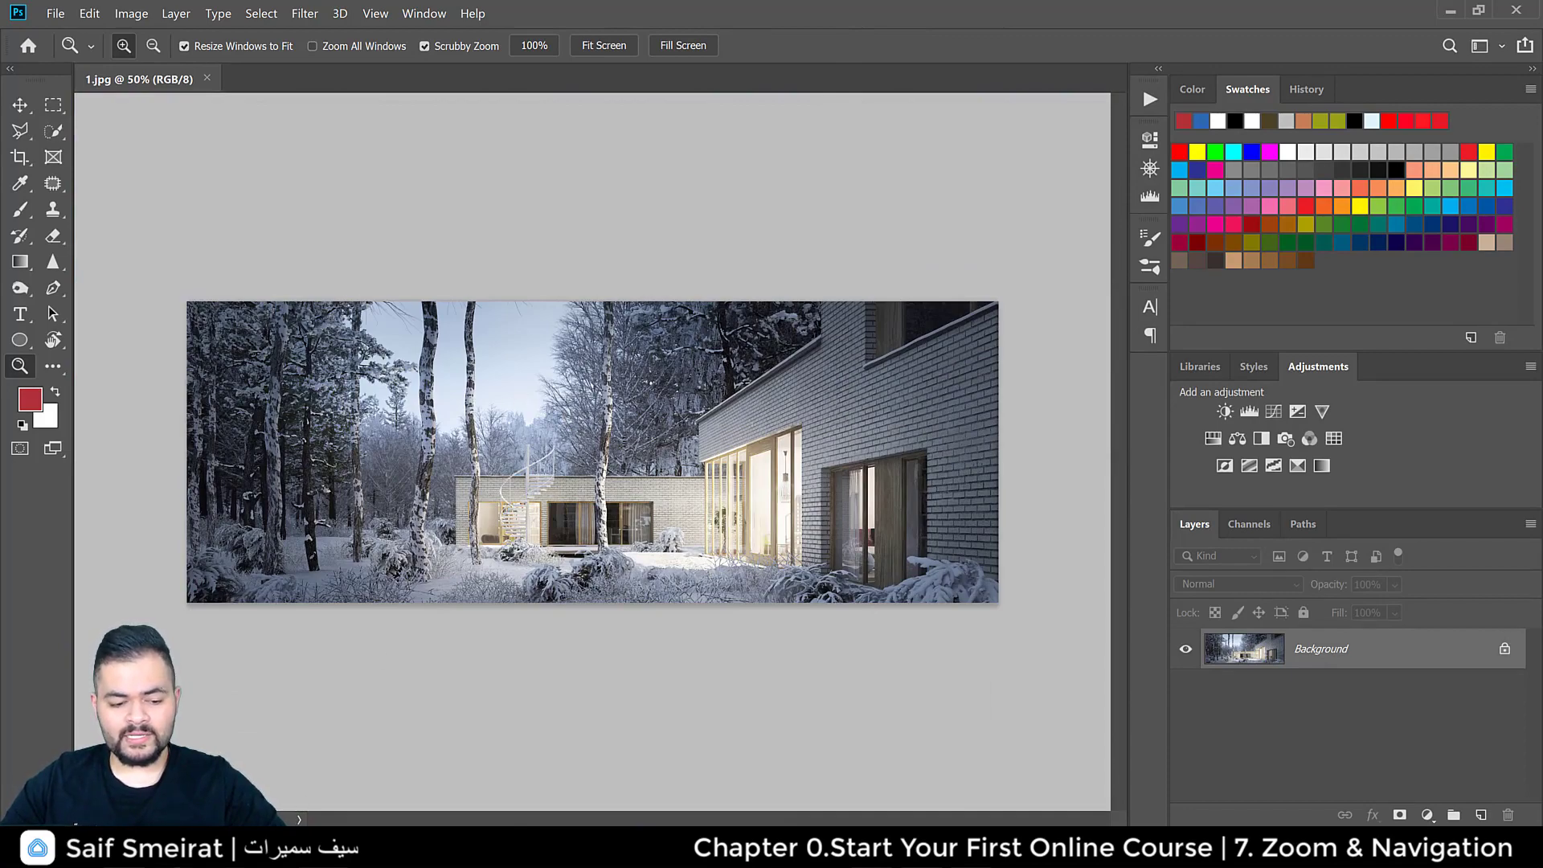
{"action": "left_click_drag", "start_coordinate": [599, 293], "coordinate": [630, 267]}
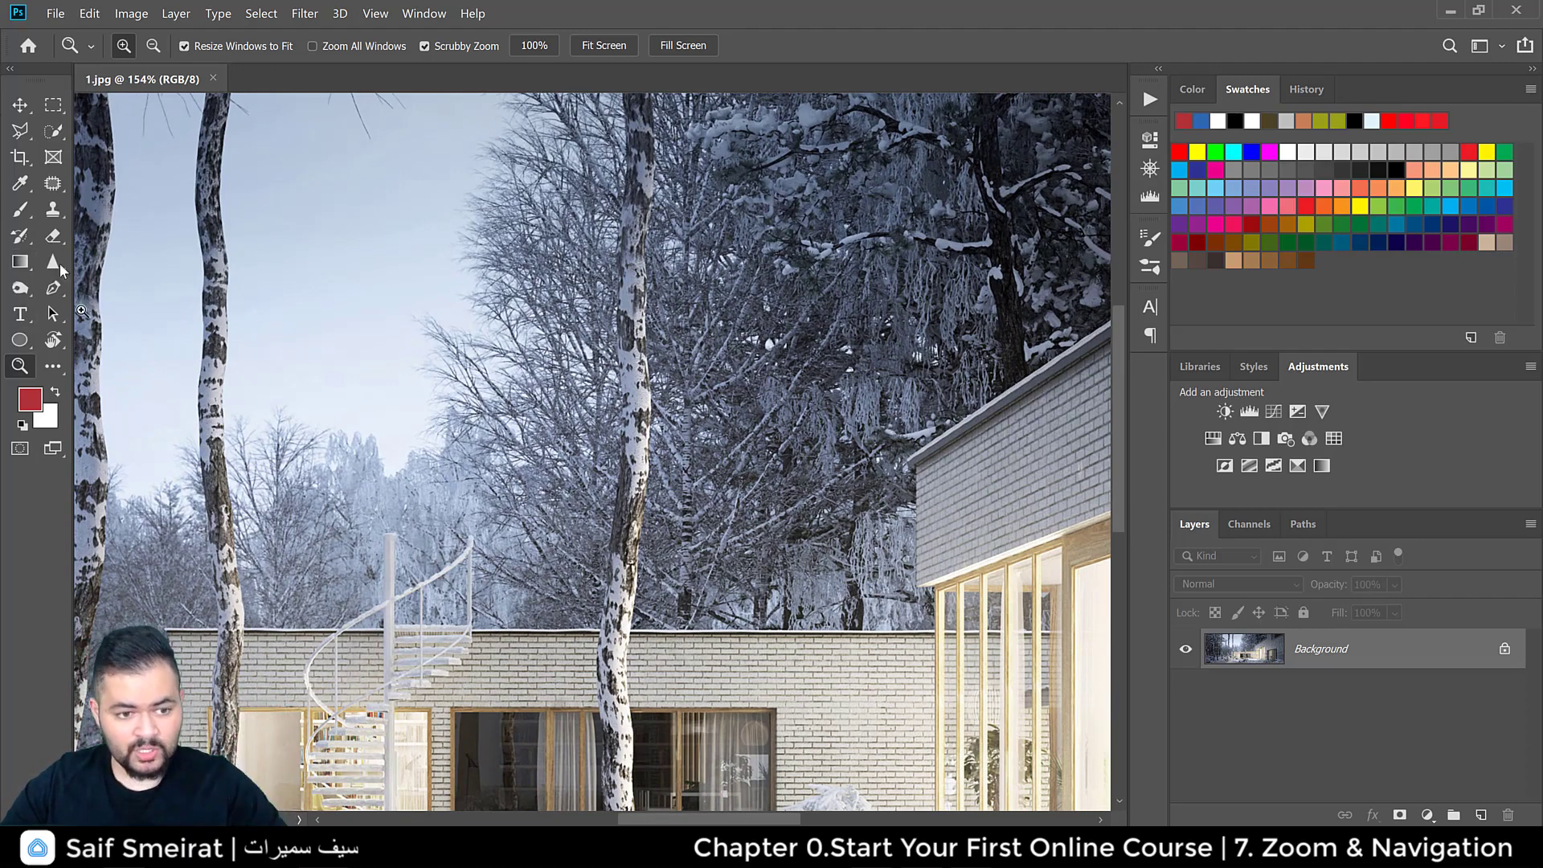
Step: Set up a large soft white brush at 38% opacity
{"action": "left_click", "coordinate": [20, 210]}
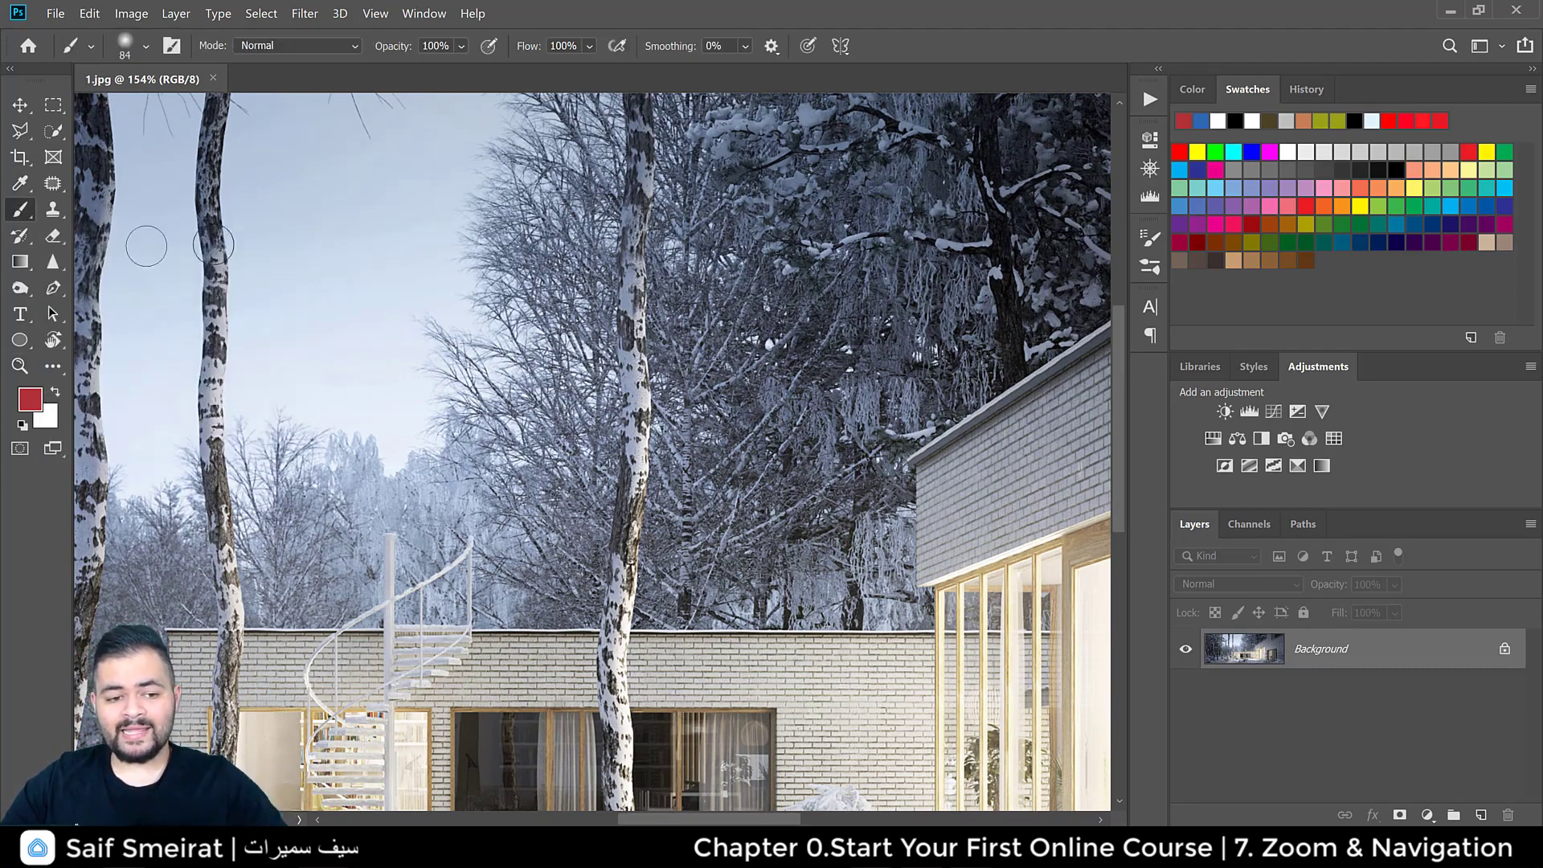
{"action": "key", "text": "x"}
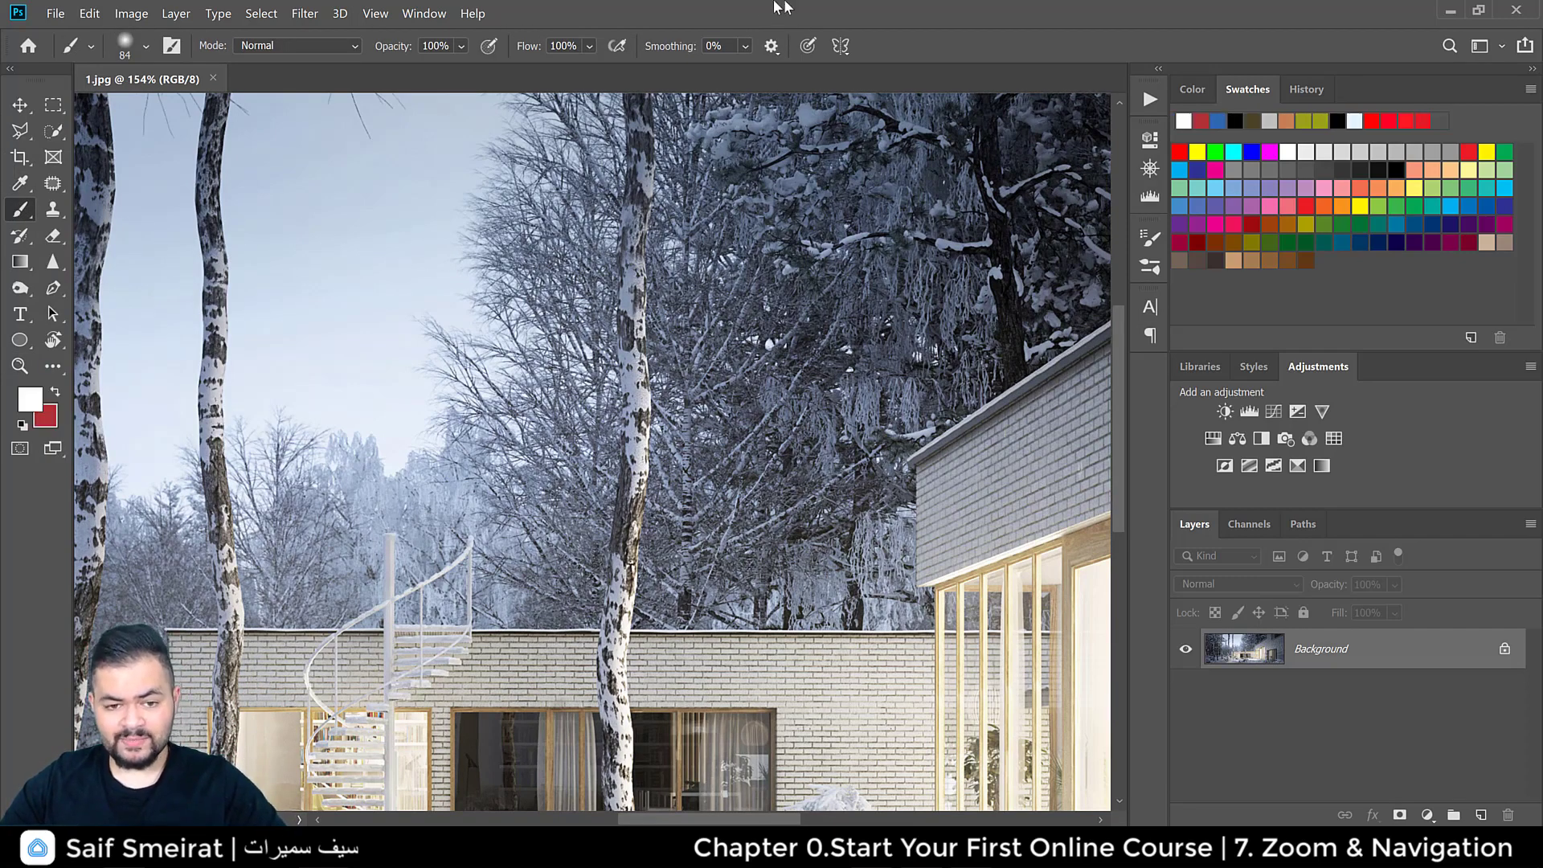
{"action": "left_click_drag", "start_coordinate": [398, 47], "coordinate": [344, 40]}
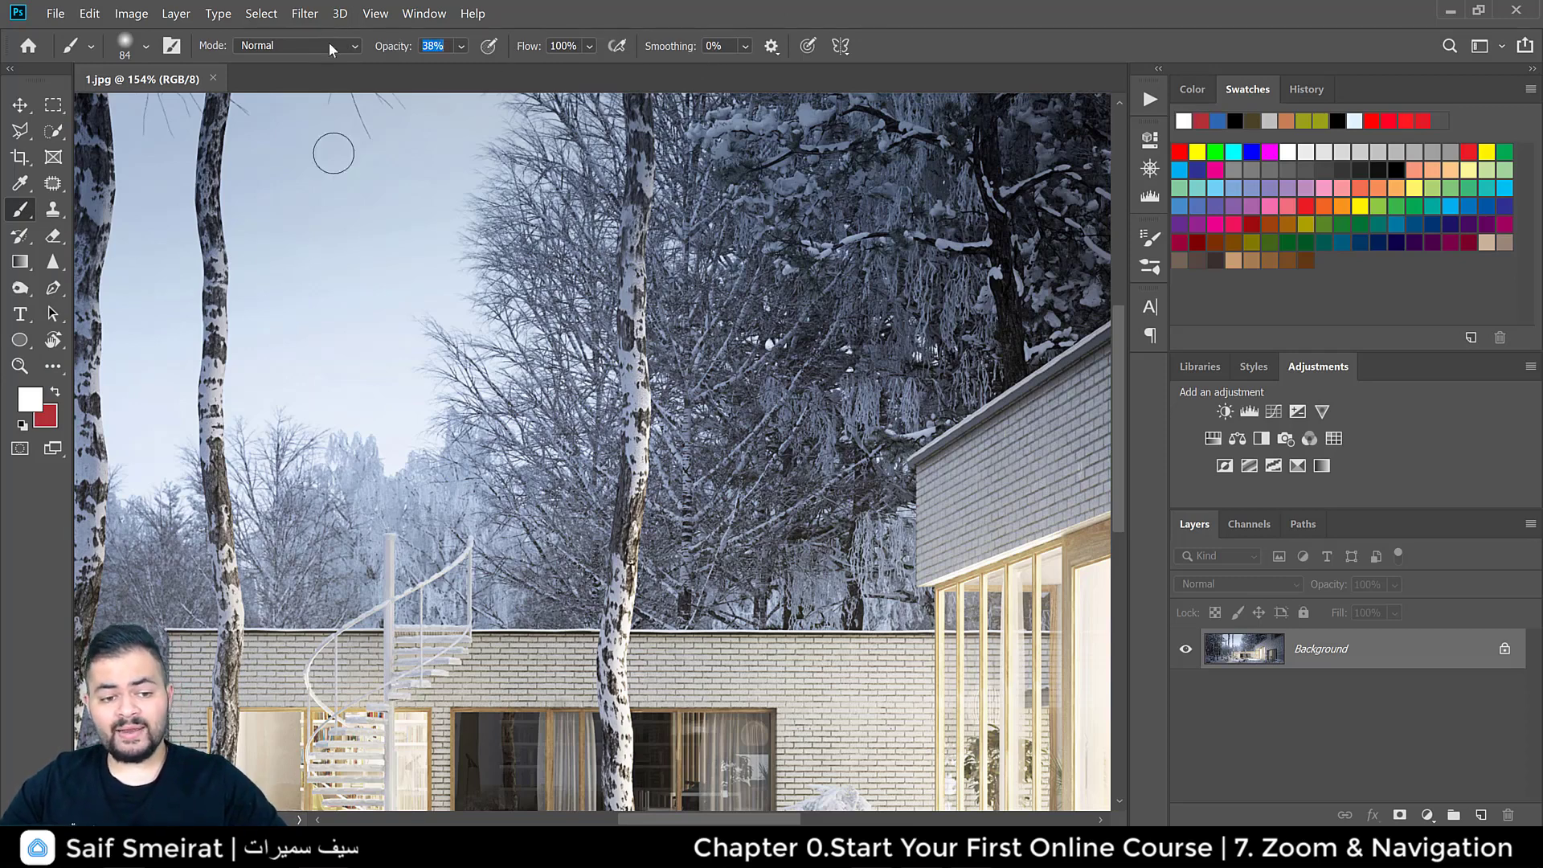
{"action": "scroll", "coordinate": [423, 362], "scroll_direction": "up", "scroll_amount": 3}
{"action": "scroll", "coordinate": [423, 361], "scroll_direction": "left", "scroll_amount": 5}
{"action": "left_click_drag", "start_coordinate": [306, 381], "coordinate": [438, 410]}
Step: Paint soft white glows into the upper-left sky and across the snowy treetops
{"action": "mouse_move", "coordinate": [257, 273]}
{"action": "left_mouse_down"}
{"action": "mouse_move", "coordinate": [207, 303]}
{"action": "mouse_move", "coordinate": [196, 281]}
{"action": "mouse_move", "coordinate": [166, 302]}
{"action": "left_mouse_up"}
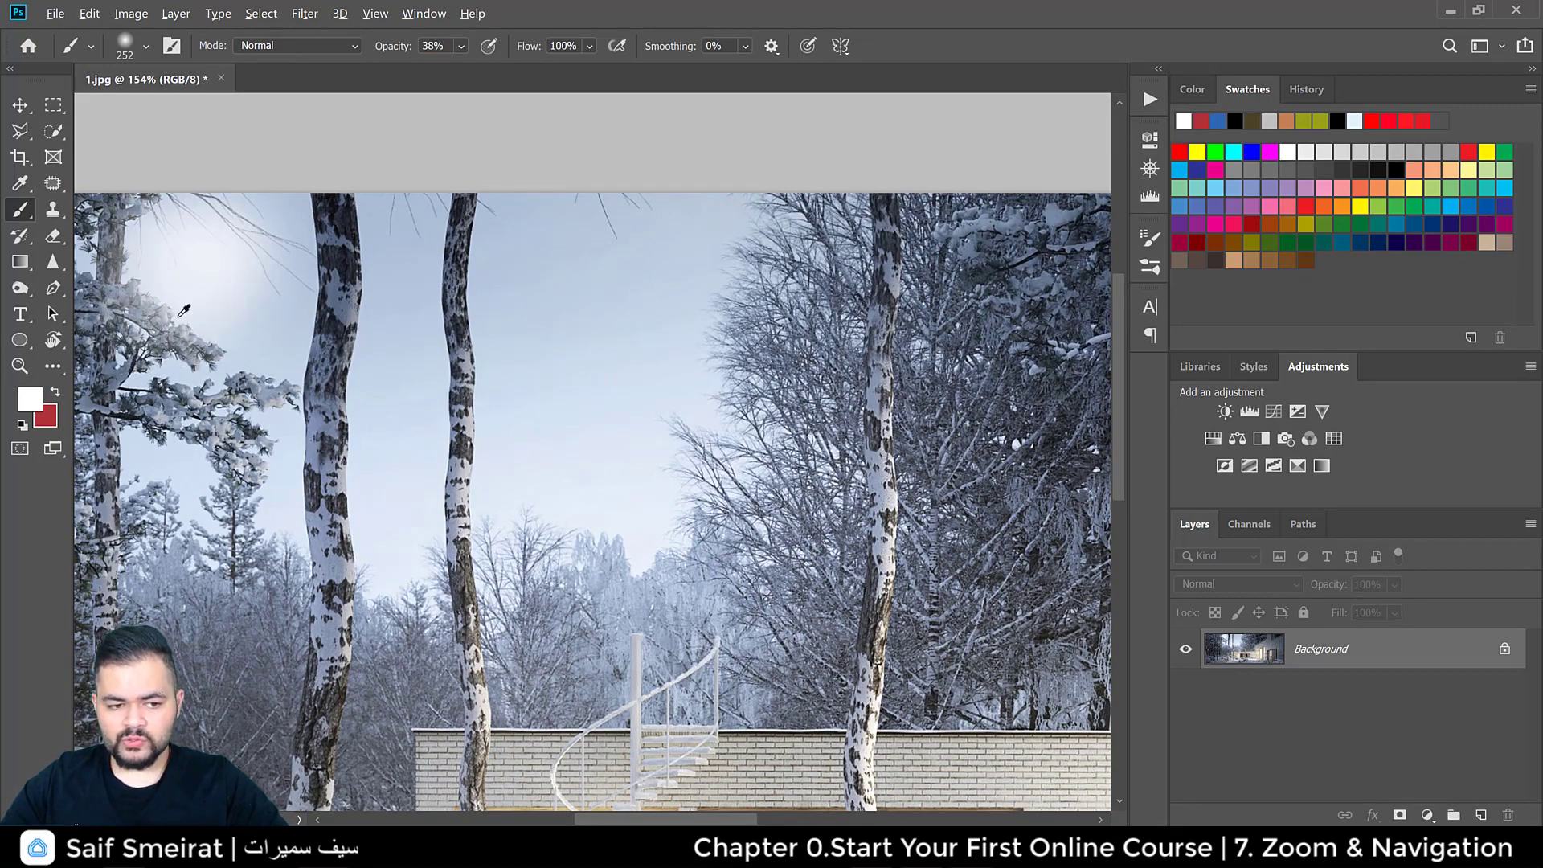
{"action": "scroll", "coordinate": [169, 305], "scroll_direction": "down", "scroll_amount": 5}
{"action": "scroll", "coordinate": [603, 326], "scroll_direction": "down", "scroll_amount": 4}
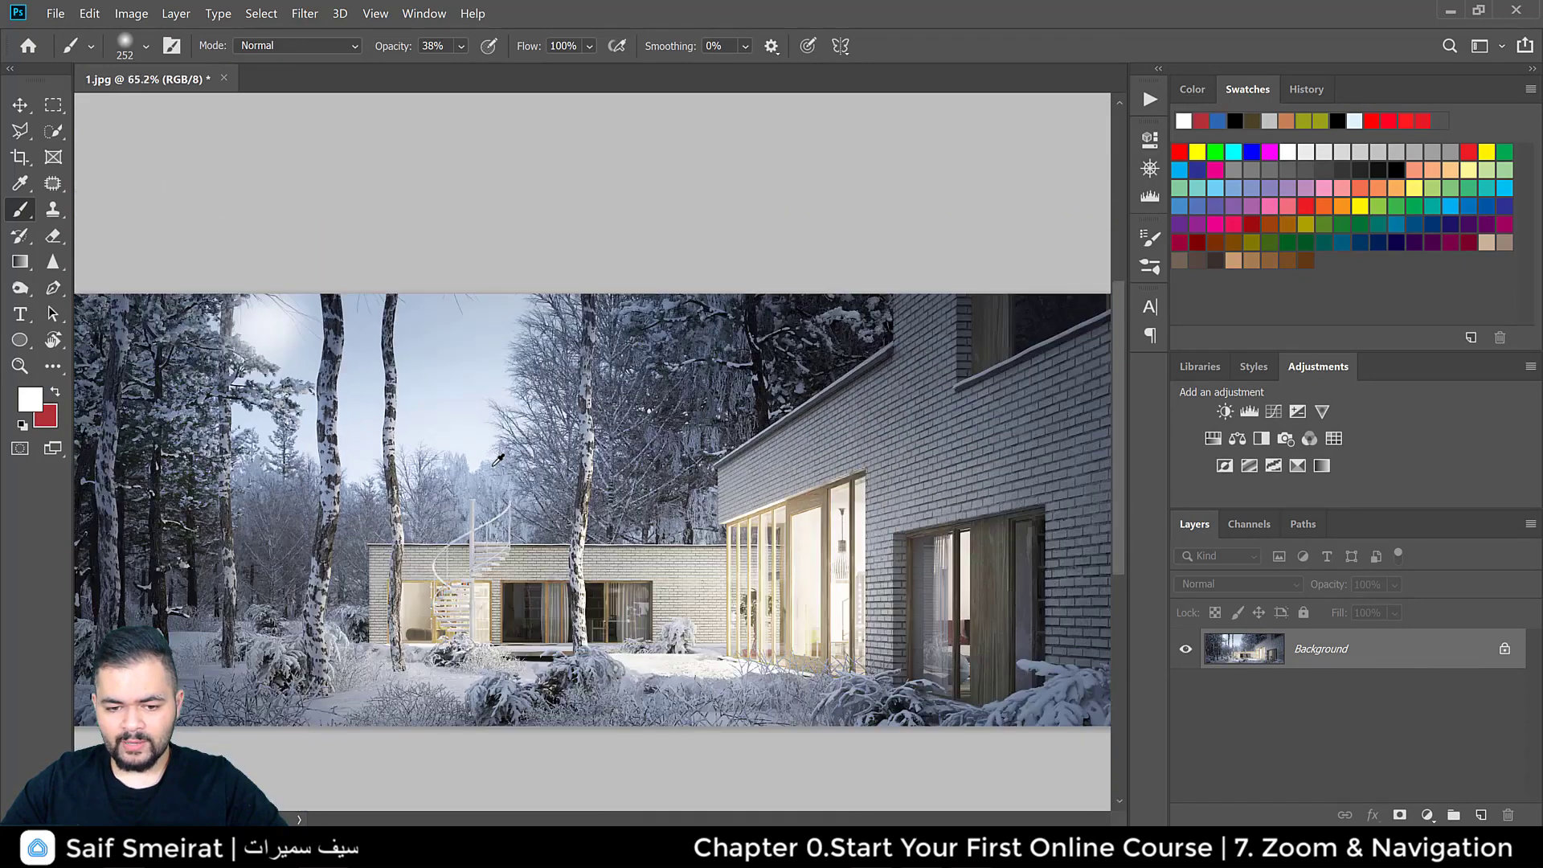
{"action": "scroll", "coordinate": [1036, 256], "scroll_direction": "up", "scroll_amount": 7}
{"action": "scroll", "coordinate": [414, 157], "scroll_direction": "down", "scroll_amount": 2}
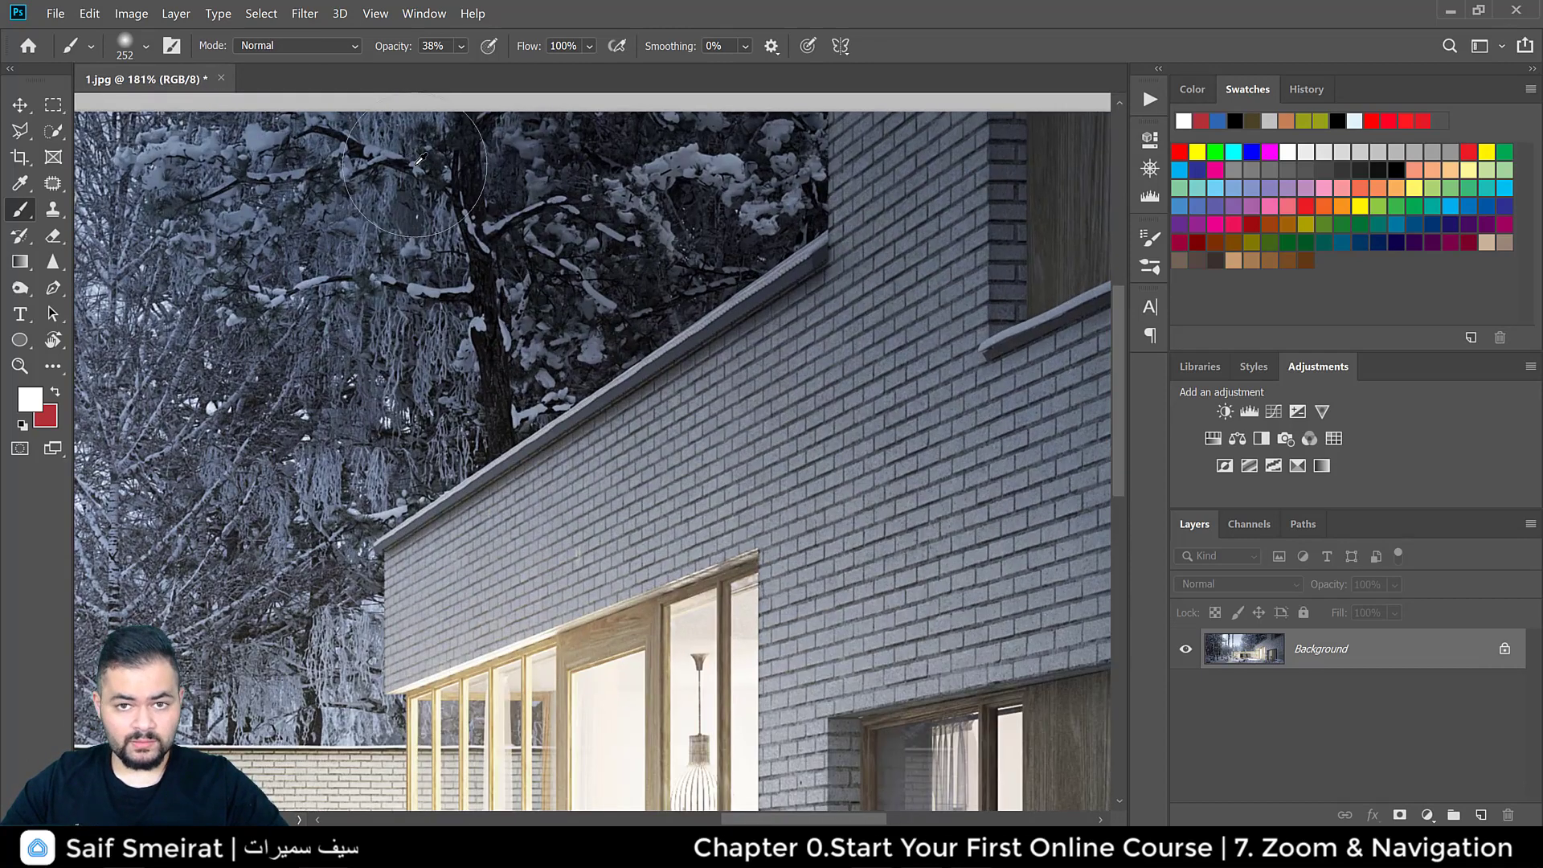
{"action": "mouse_move", "coordinate": [415, 173]}
{"action": "left_mouse_down"}
{"action": "mouse_move", "coordinate": [210, 150]}
{"action": "mouse_move", "coordinate": [164, 205]}
{"action": "left_mouse_up"}
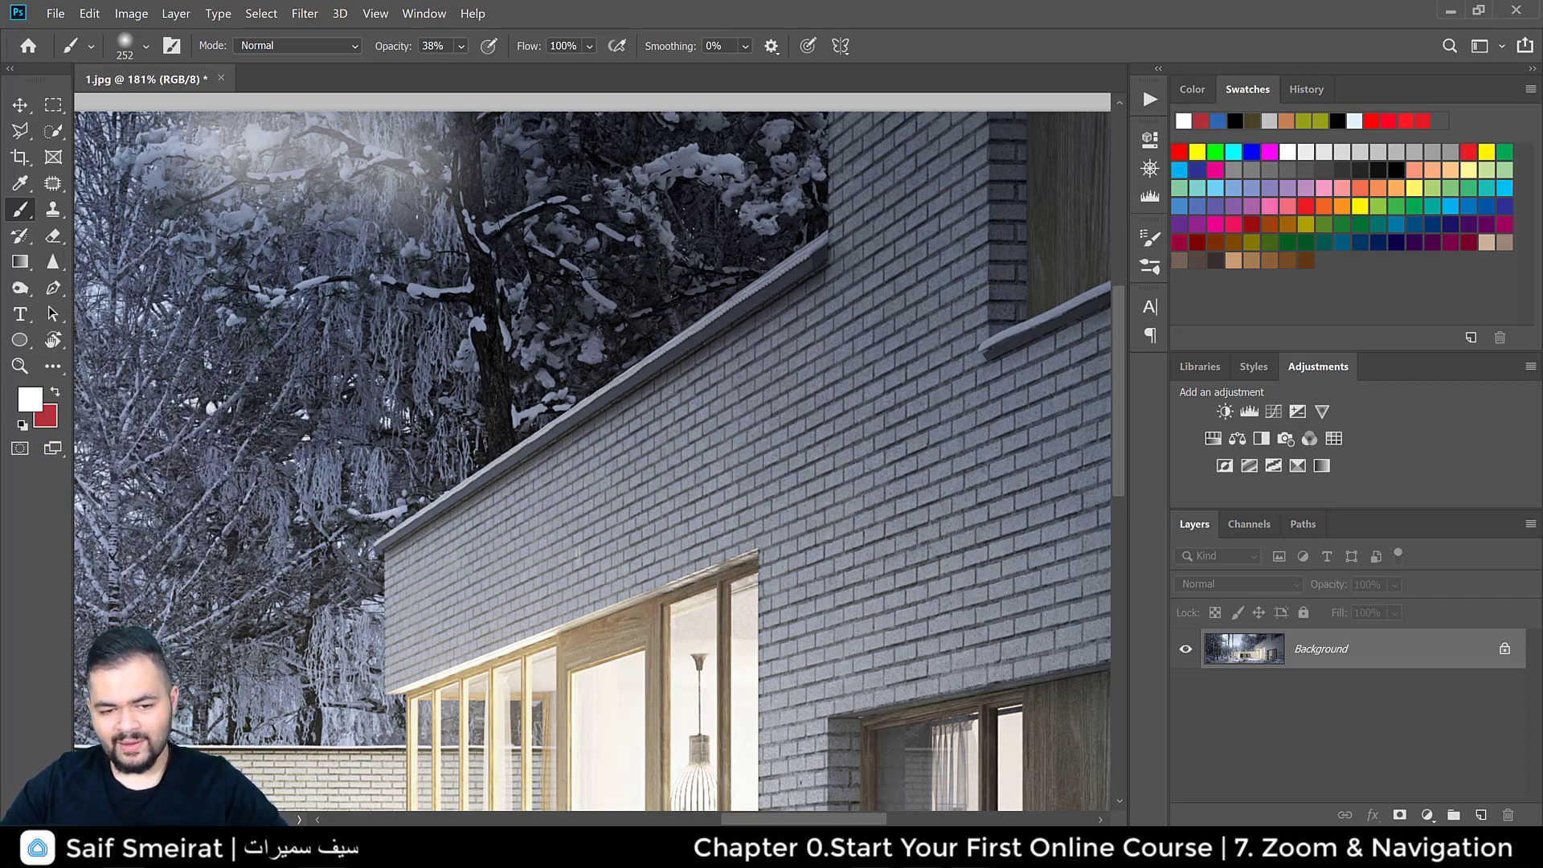
{"action": "scroll", "coordinate": [567, 206], "scroll_direction": "down", "scroll_amount": 4}
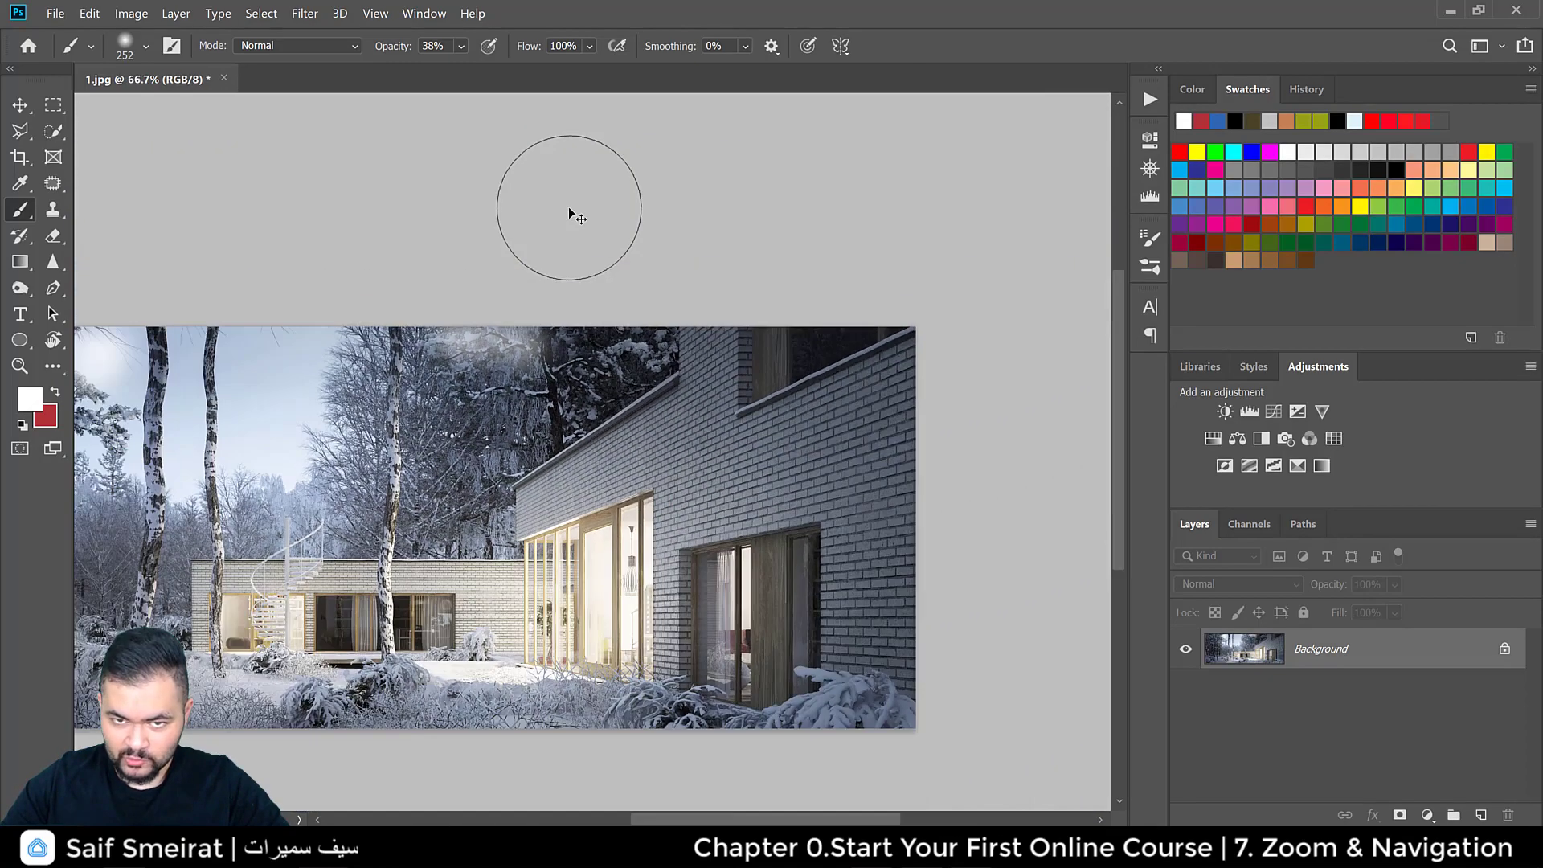
Step: Pan to the birch trunks and spiral staircase at 178%, then select the Hand tool (H)
{"action": "scroll", "coordinate": [567, 205], "scroll_direction": "up", "scroll_amount": 5}
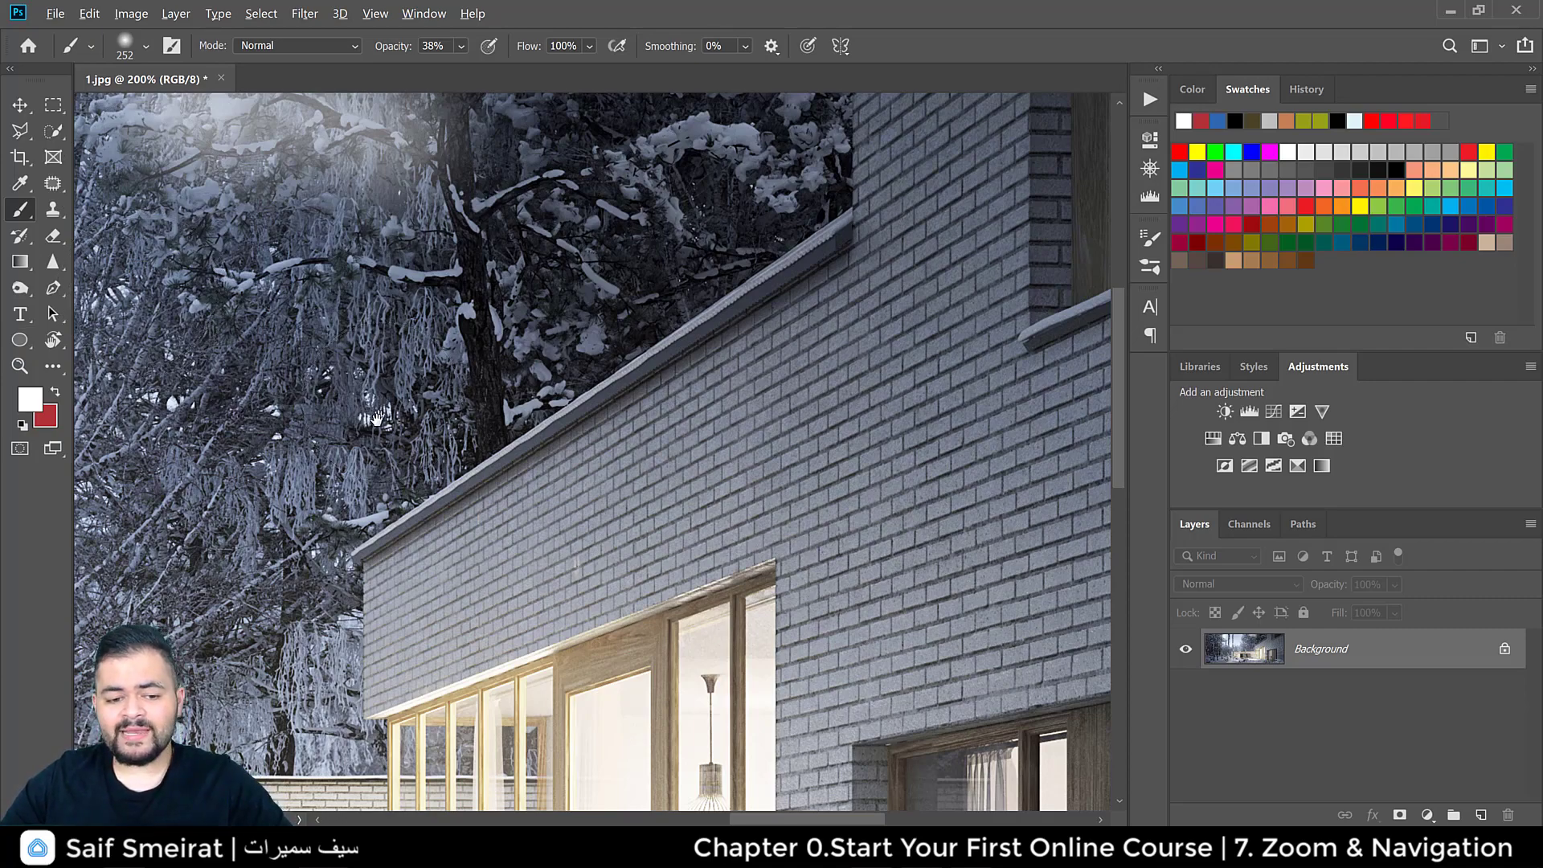
{"action": "left_click_drag", "start_coordinate": [381, 410], "coordinate": [603, 459]}
{"action": "scroll", "coordinate": [603, 460], "scroll_direction": "down", "scroll_amount": 1}
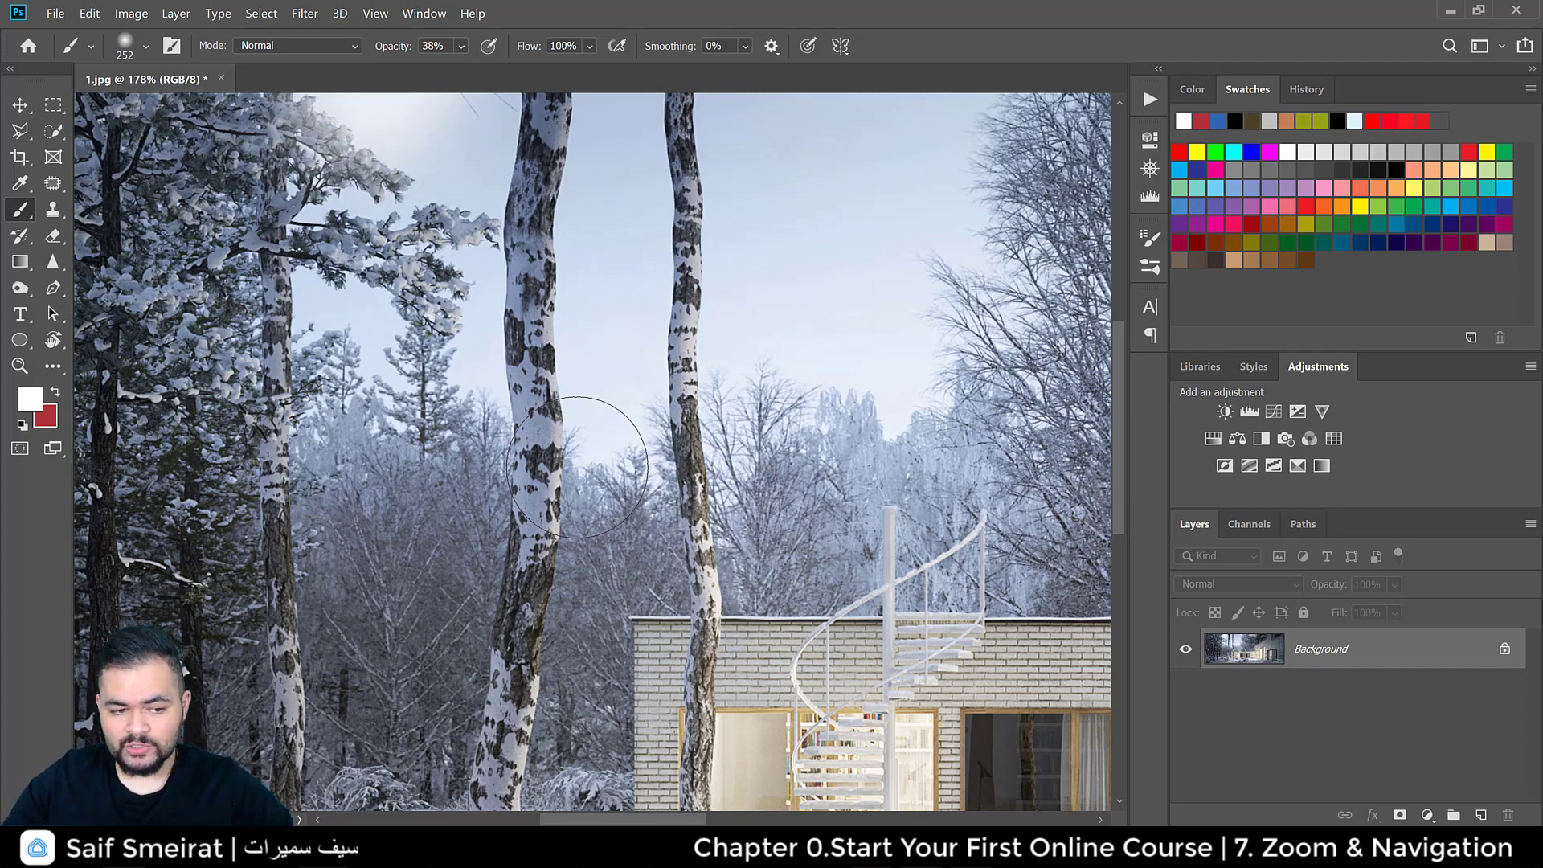
{"action": "key", "text": "h"}
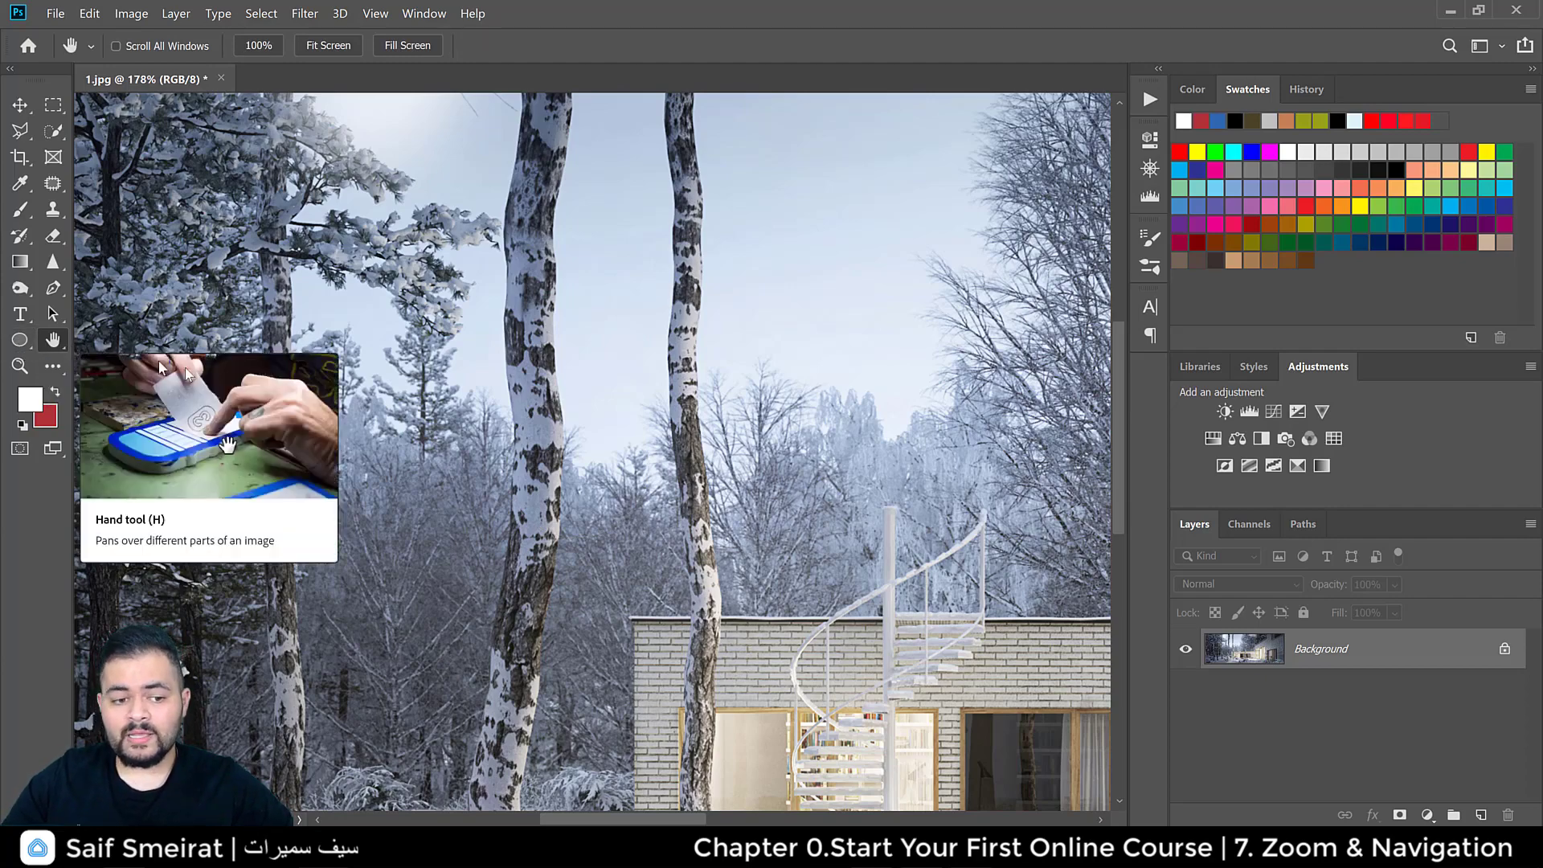
Step: Pan the view to the image's top-left area and across the snowy trees
{"action": "mouse_move", "coordinate": [354, 386]}
{"action": "left_mouse_down"}
{"action": "mouse_move", "coordinate": [359, 371]}
{"action": "mouse_move", "coordinate": [816, 434]}
{"action": "mouse_move", "coordinate": [982, 483]}
{"action": "mouse_move", "coordinate": [758, 542]}
{"action": "mouse_move", "coordinate": [460, 351]}
{"action": "mouse_move", "coordinate": [663, 545]}
{"action": "left_mouse_up"}
{"action": "left_click", "coordinate": [20, 211]}
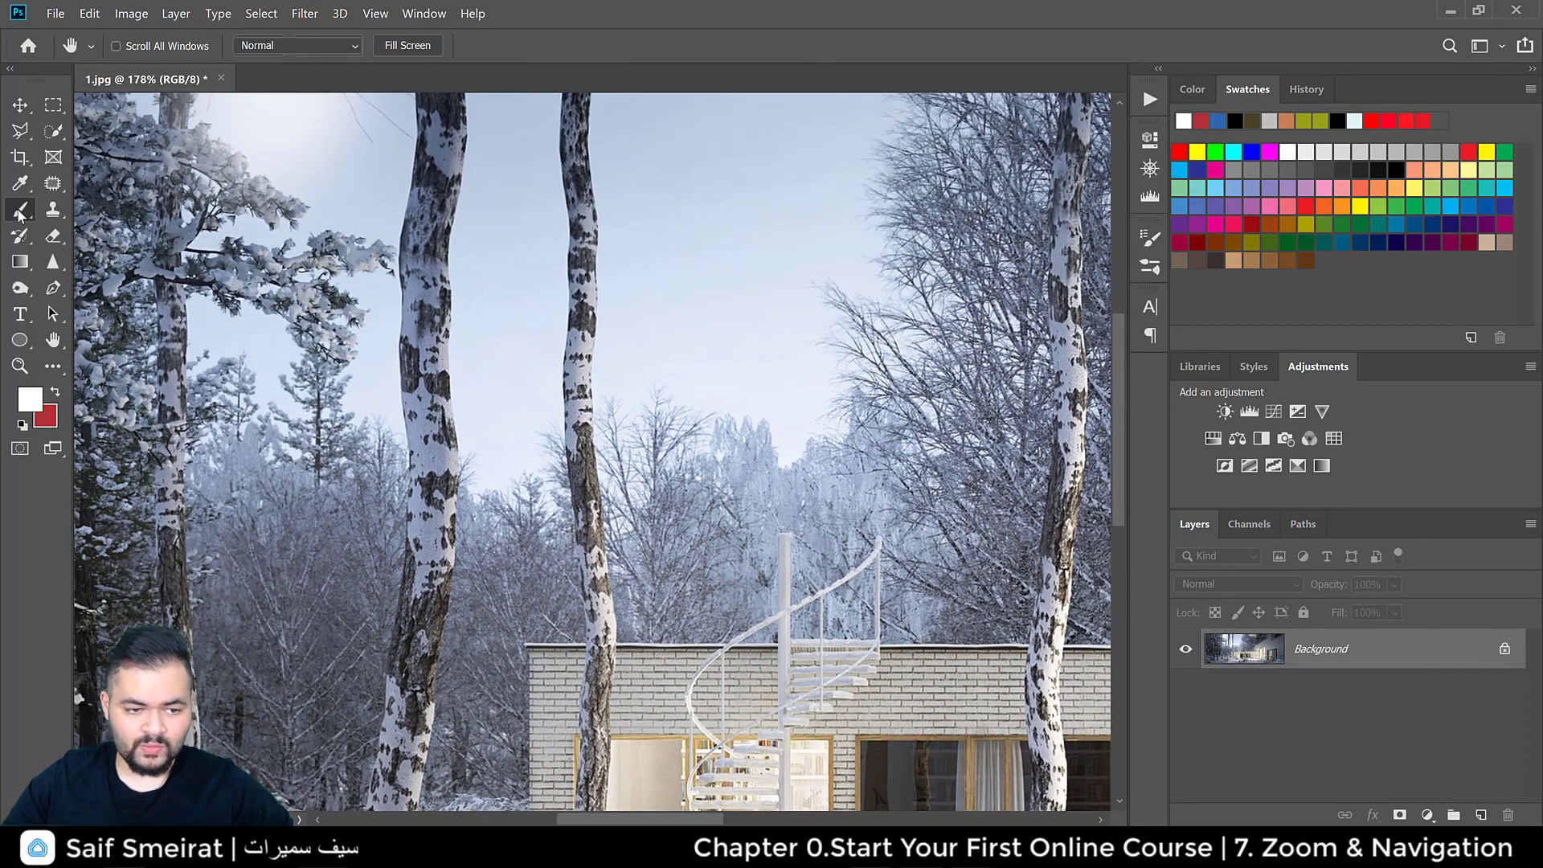
{"action": "key", "text": "h"}
{"action": "left_click_drag", "start_coordinate": [335, 334], "coordinate": [331, 360]}
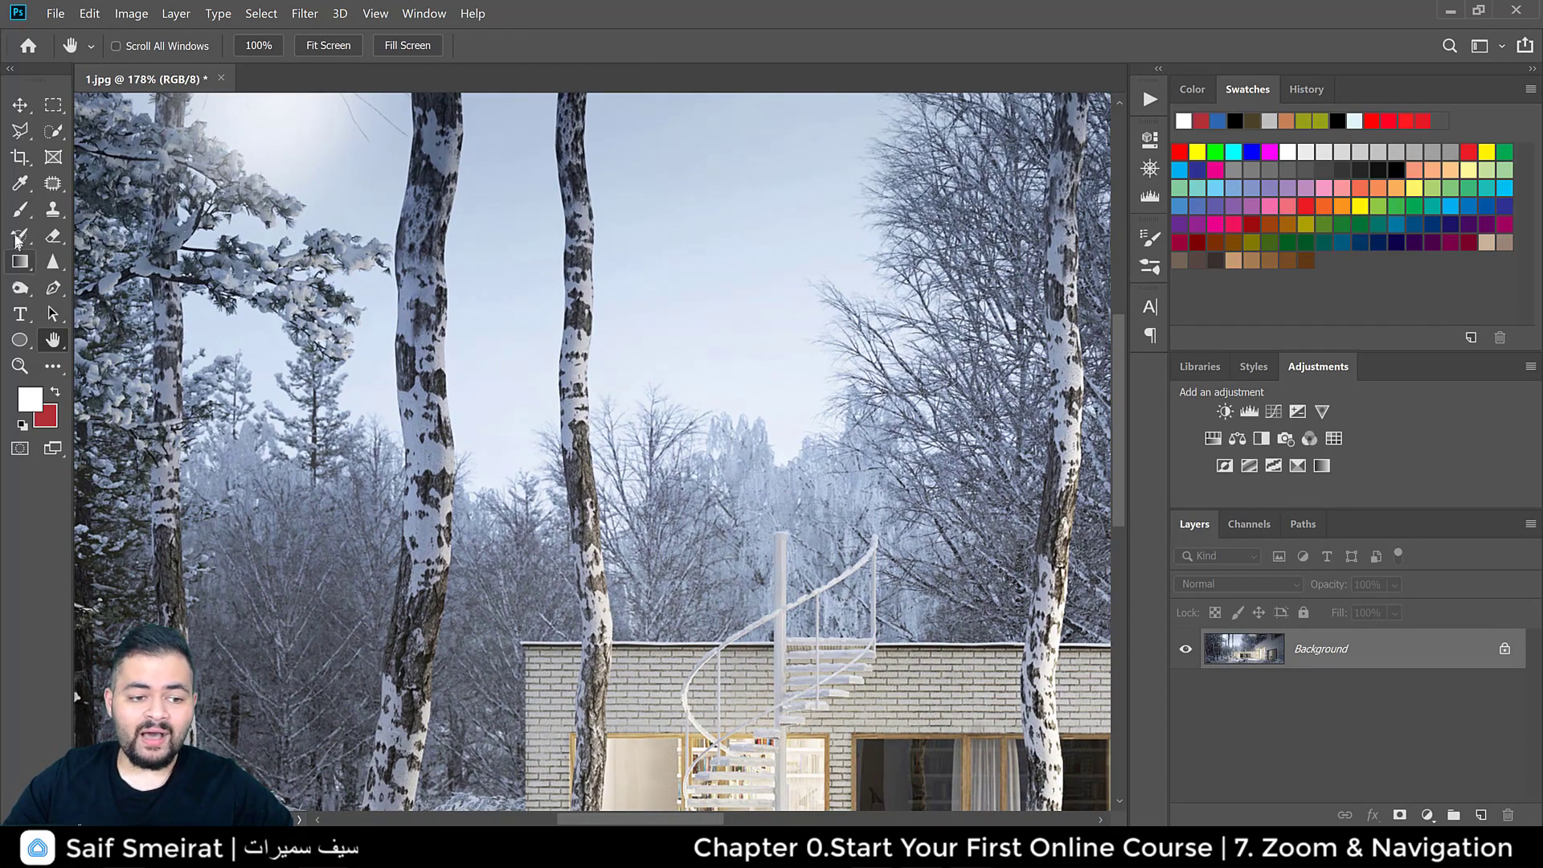
{"action": "left_click", "coordinate": [20, 213]}
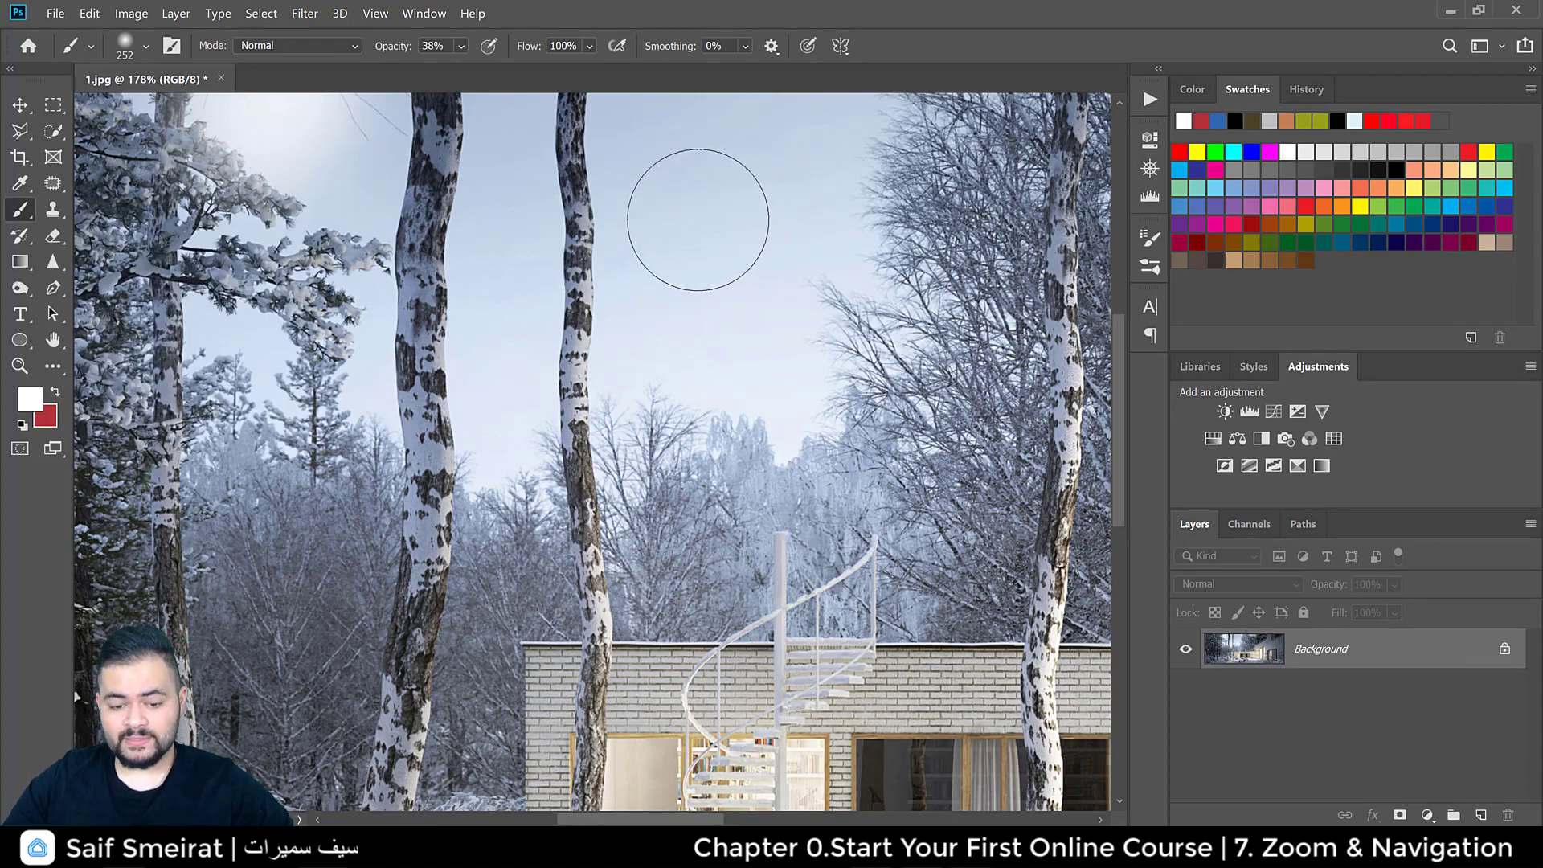
Step: Frame the house's right side and paint a soft white brush glow into the sky
{"action": "key", "text": "space"}
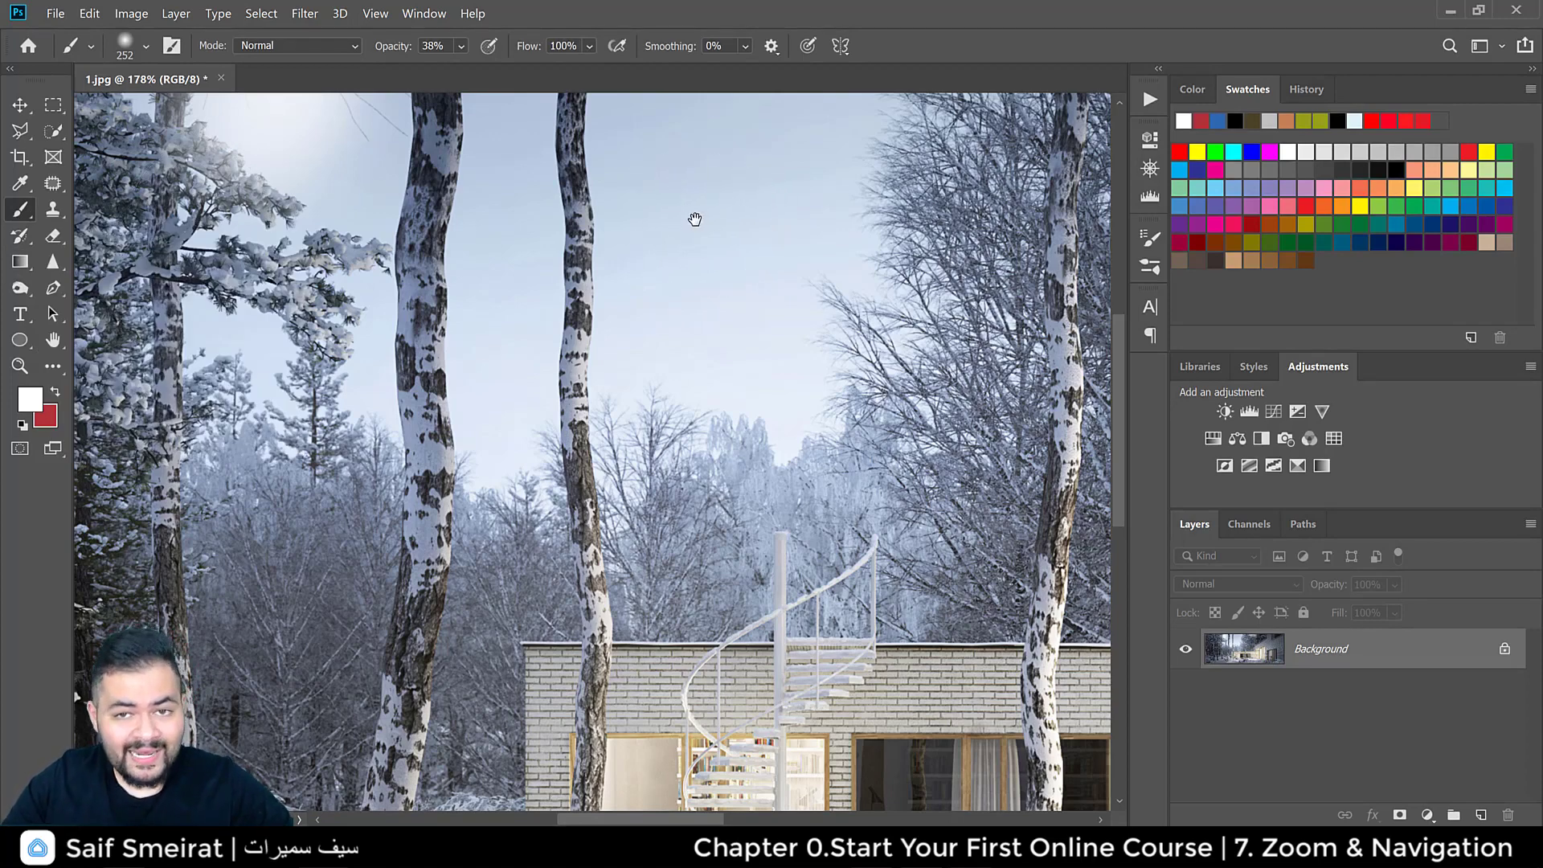
{"action": "key", "text": "h"}
{"action": "left_click_drag", "start_coordinate": [695, 220], "coordinate": [312, 495]}
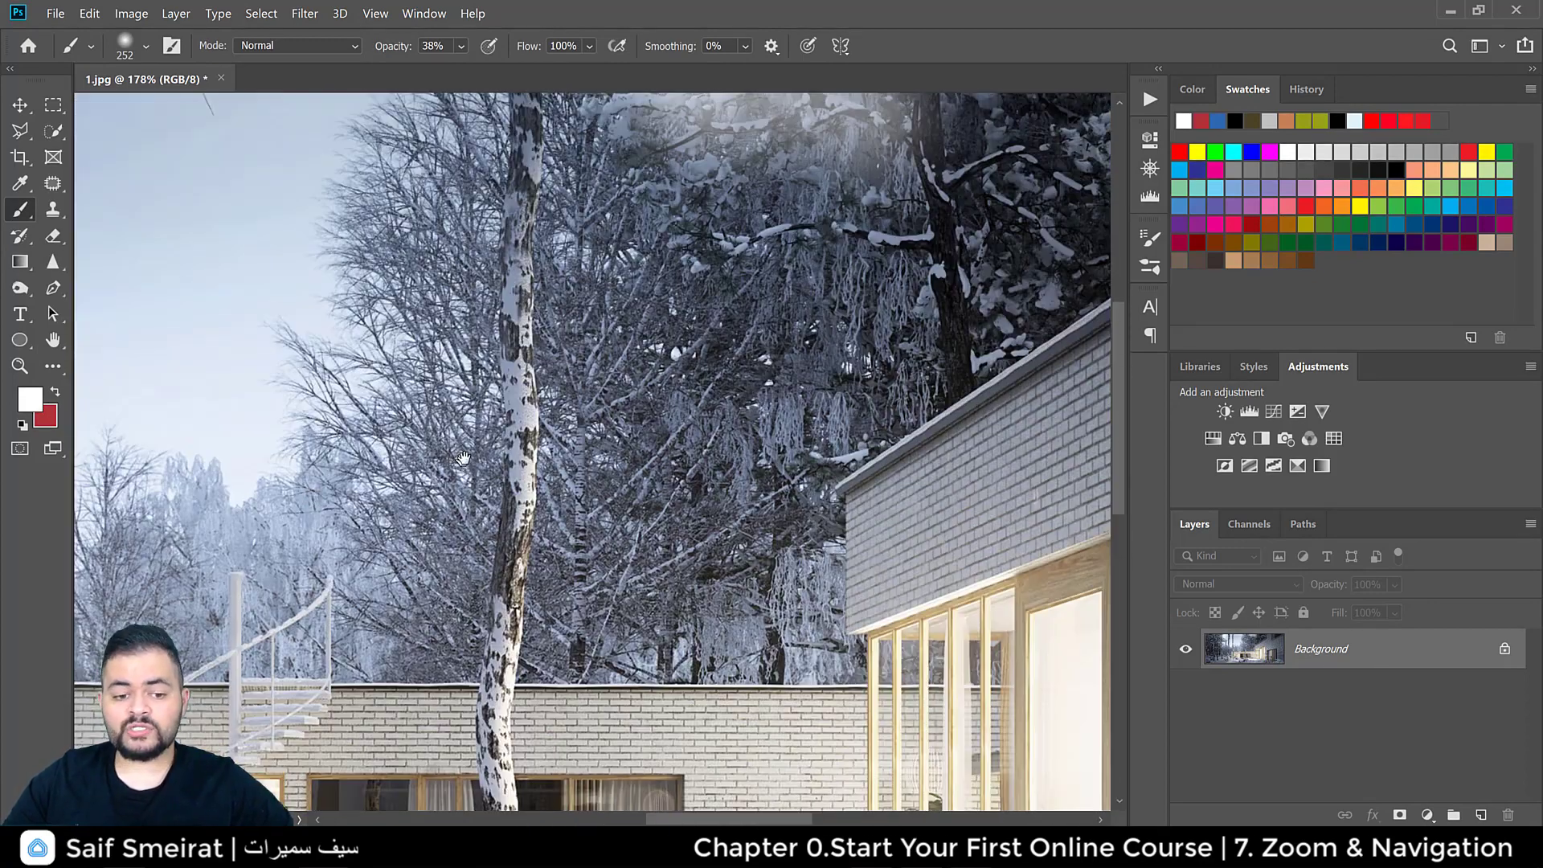
{"action": "mouse_move", "coordinate": [311, 166]}
{"action": "left_mouse_down"}
{"action": "mouse_move", "coordinate": [340, 265]}
{"action": "mouse_move", "coordinate": [354, 241]}
{"action": "mouse_move", "coordinate": [348, 334]}
{"action": "mouse_move", "coordinate": [393, 416]}
{"action": "left_mouse_up"}
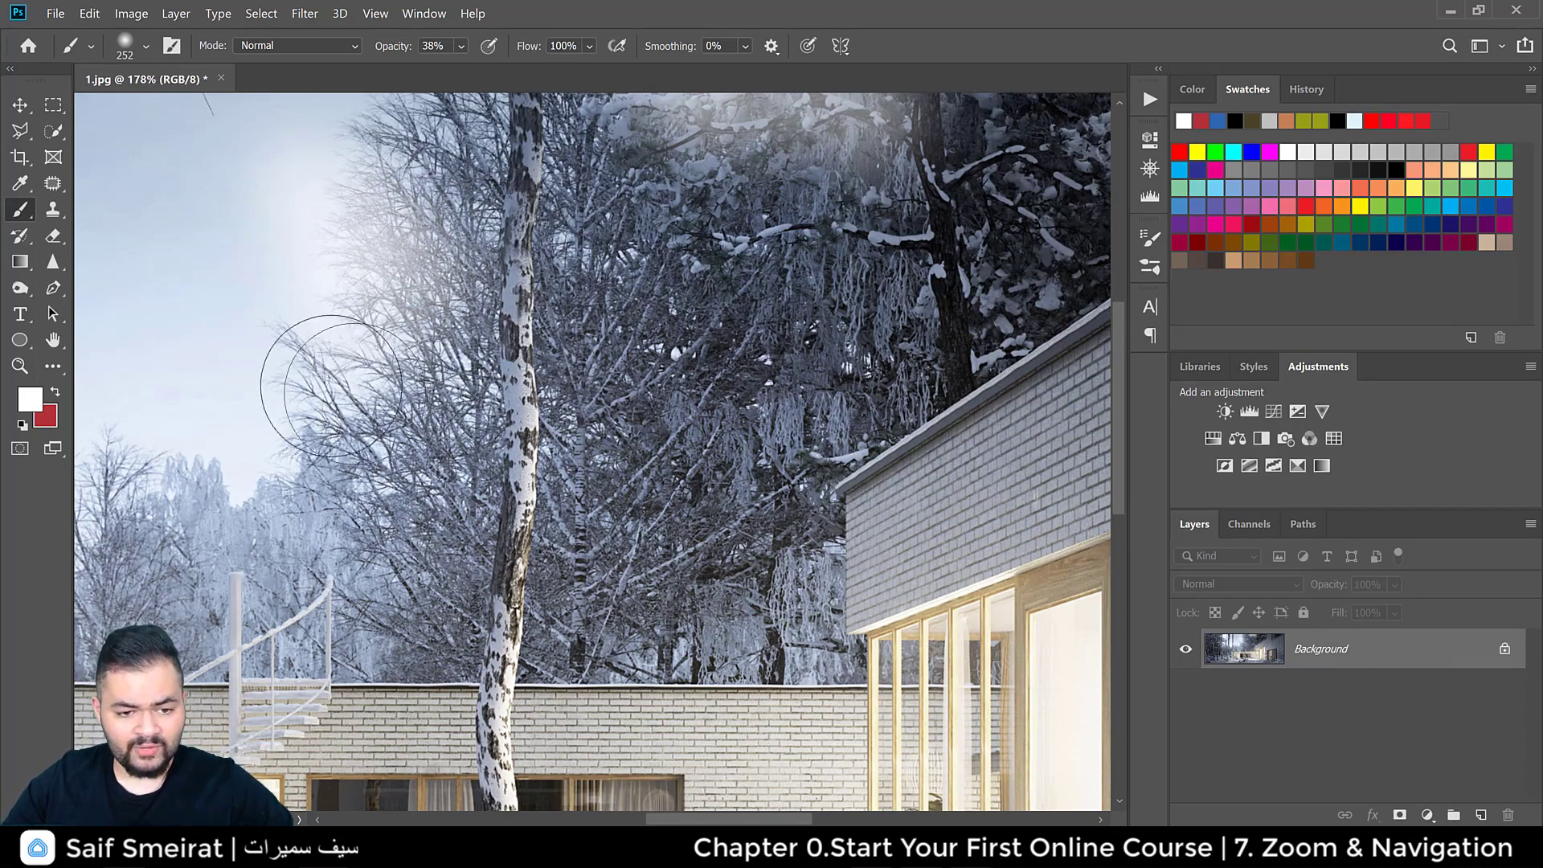
{"action": "key", "text": "t"}
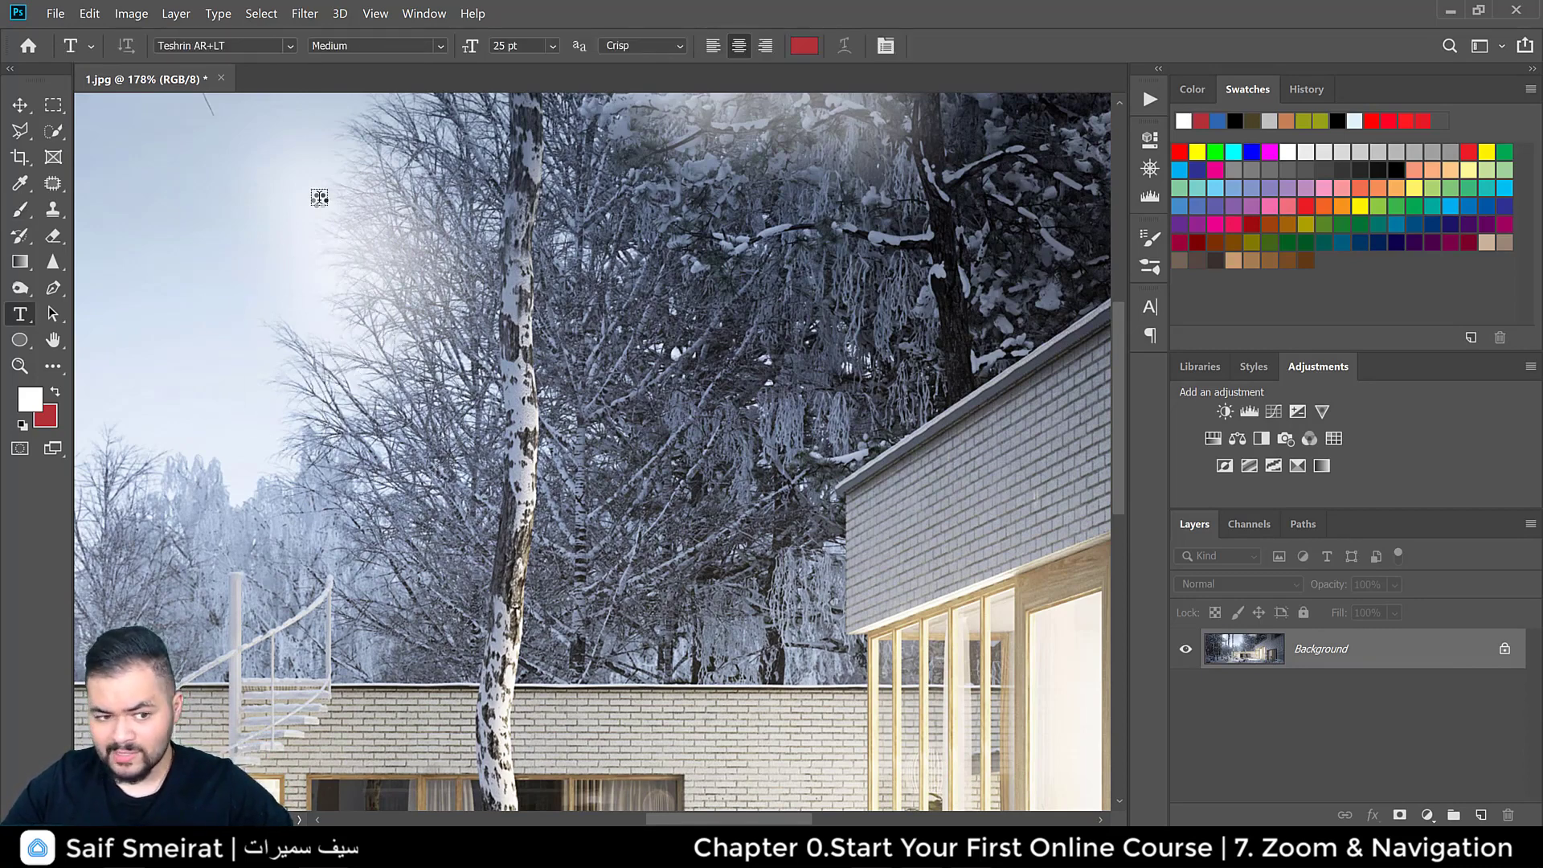
Step: Add a 'Lorem Ipsum' text layer in the bottom-left snowy corner, then fit the image on screen
{"action": "left_click_drag", "start_coordinate": [319, 197], "coordinate": [1014, 115]}
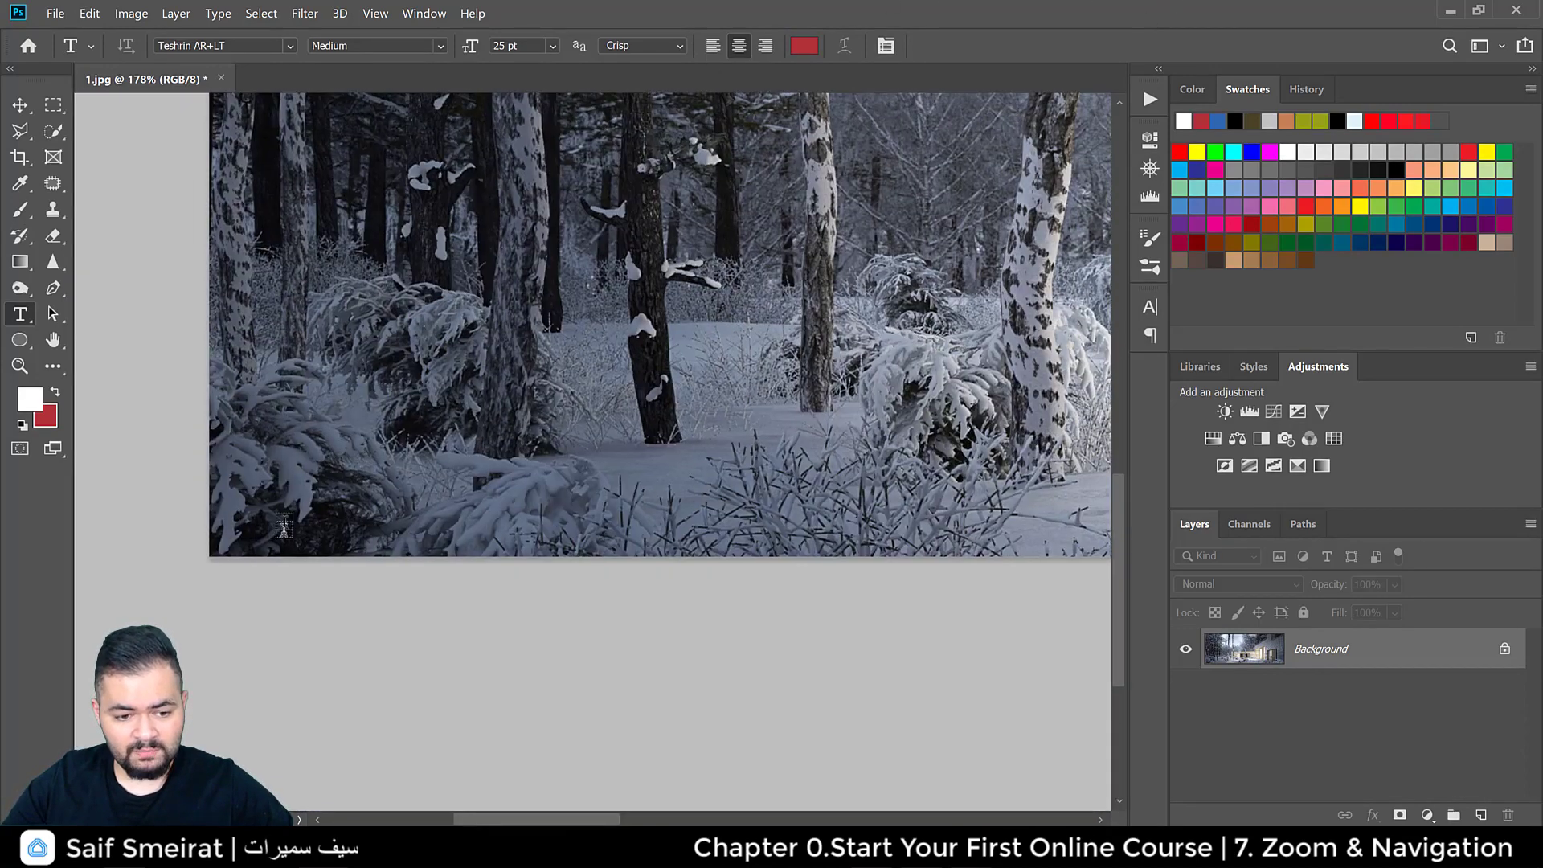
{"action": "left_click", "coordinate": [308, 504]}
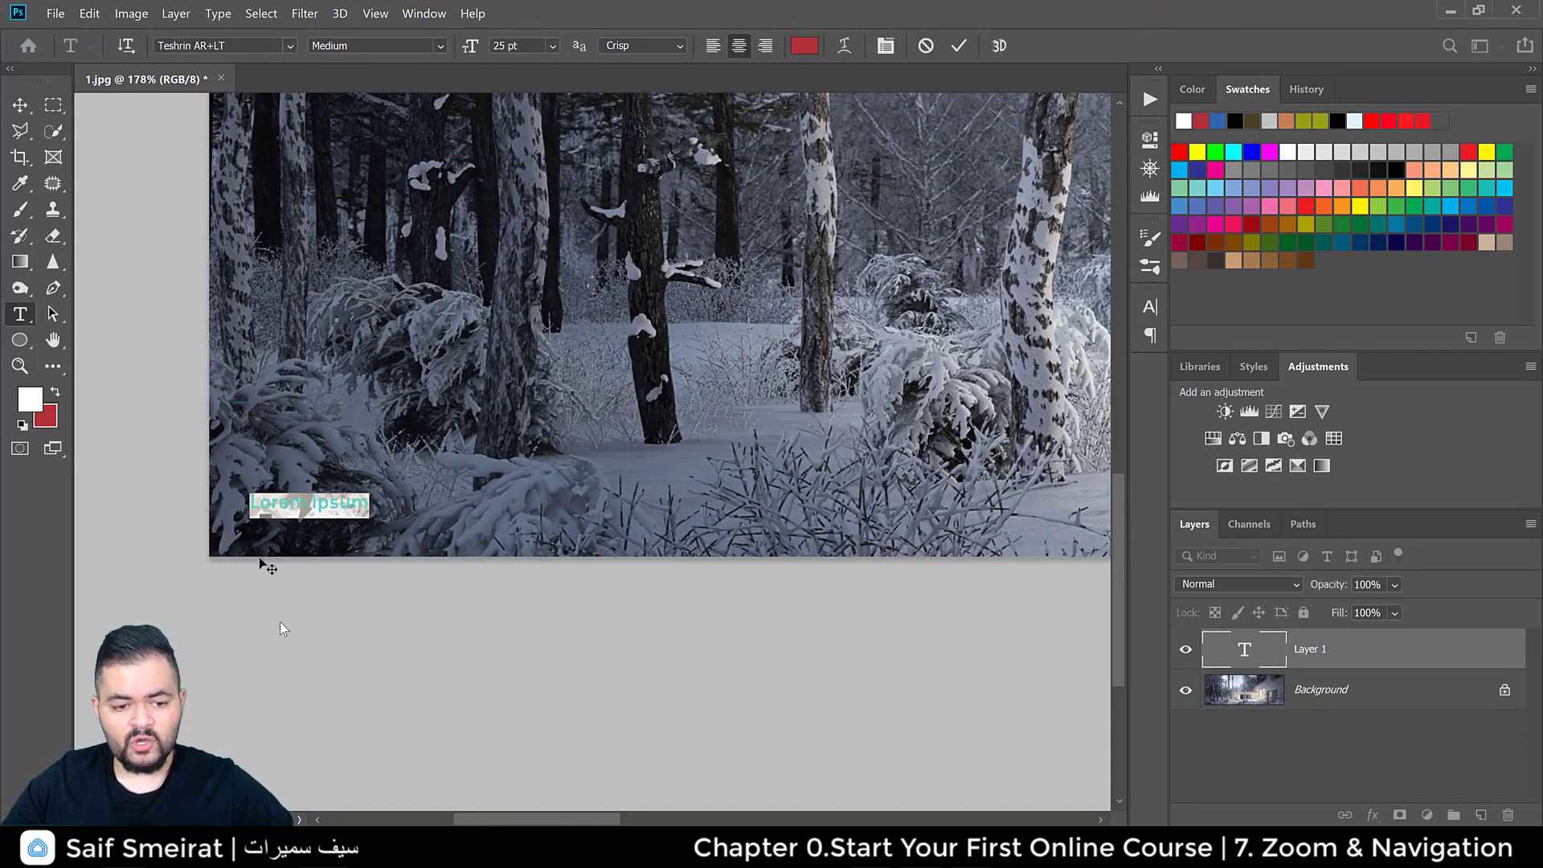
{"action": "left_click", "coordinate": [20, 105]}
{"action": "key", "text": "ctrl+0"}
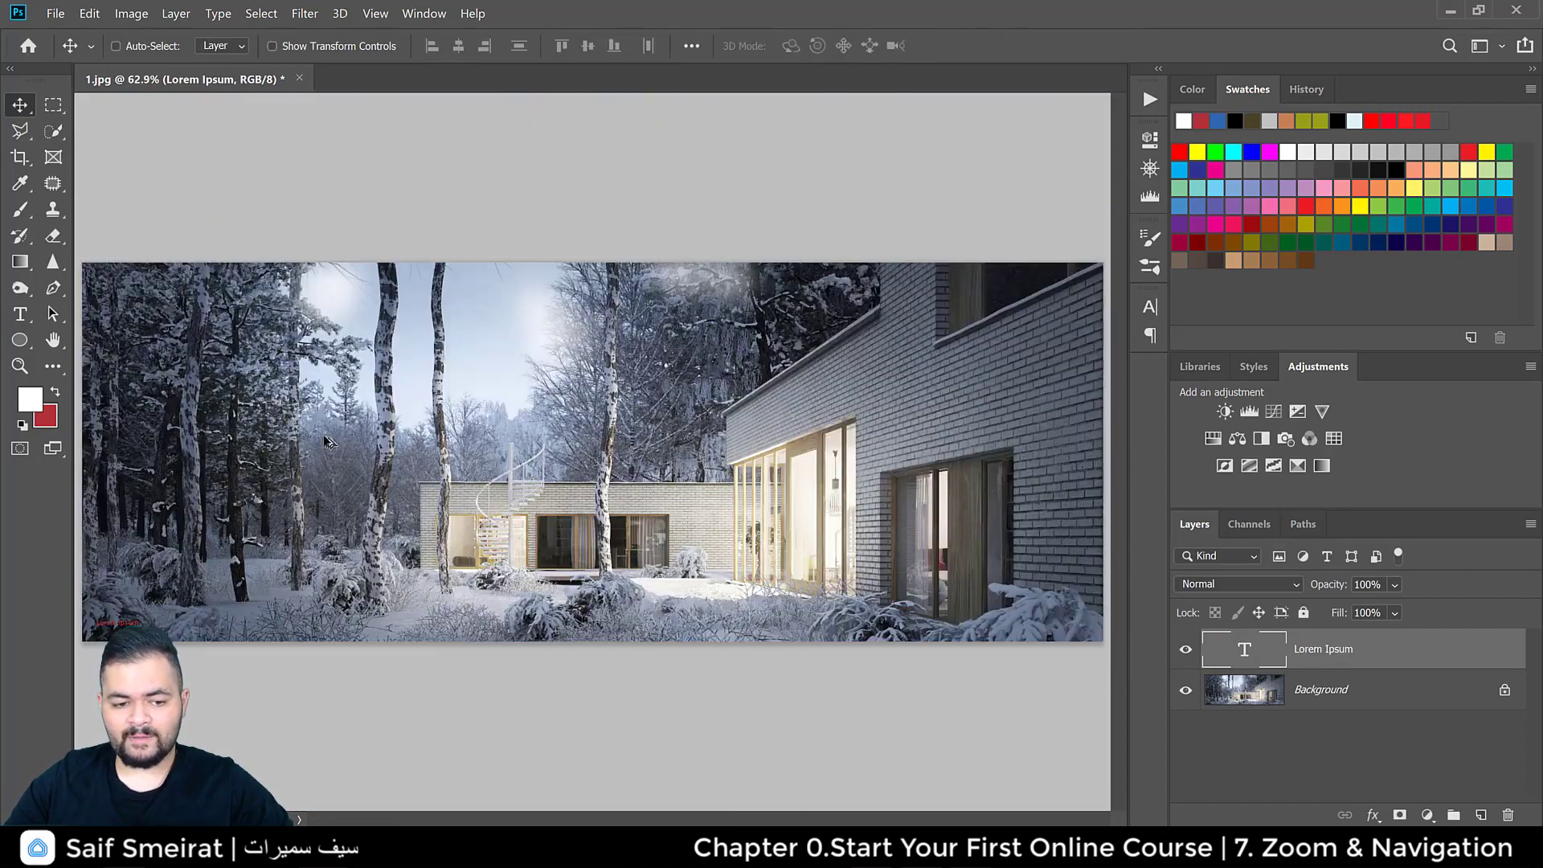
{"action": "key", "text": "ctrl+0"}
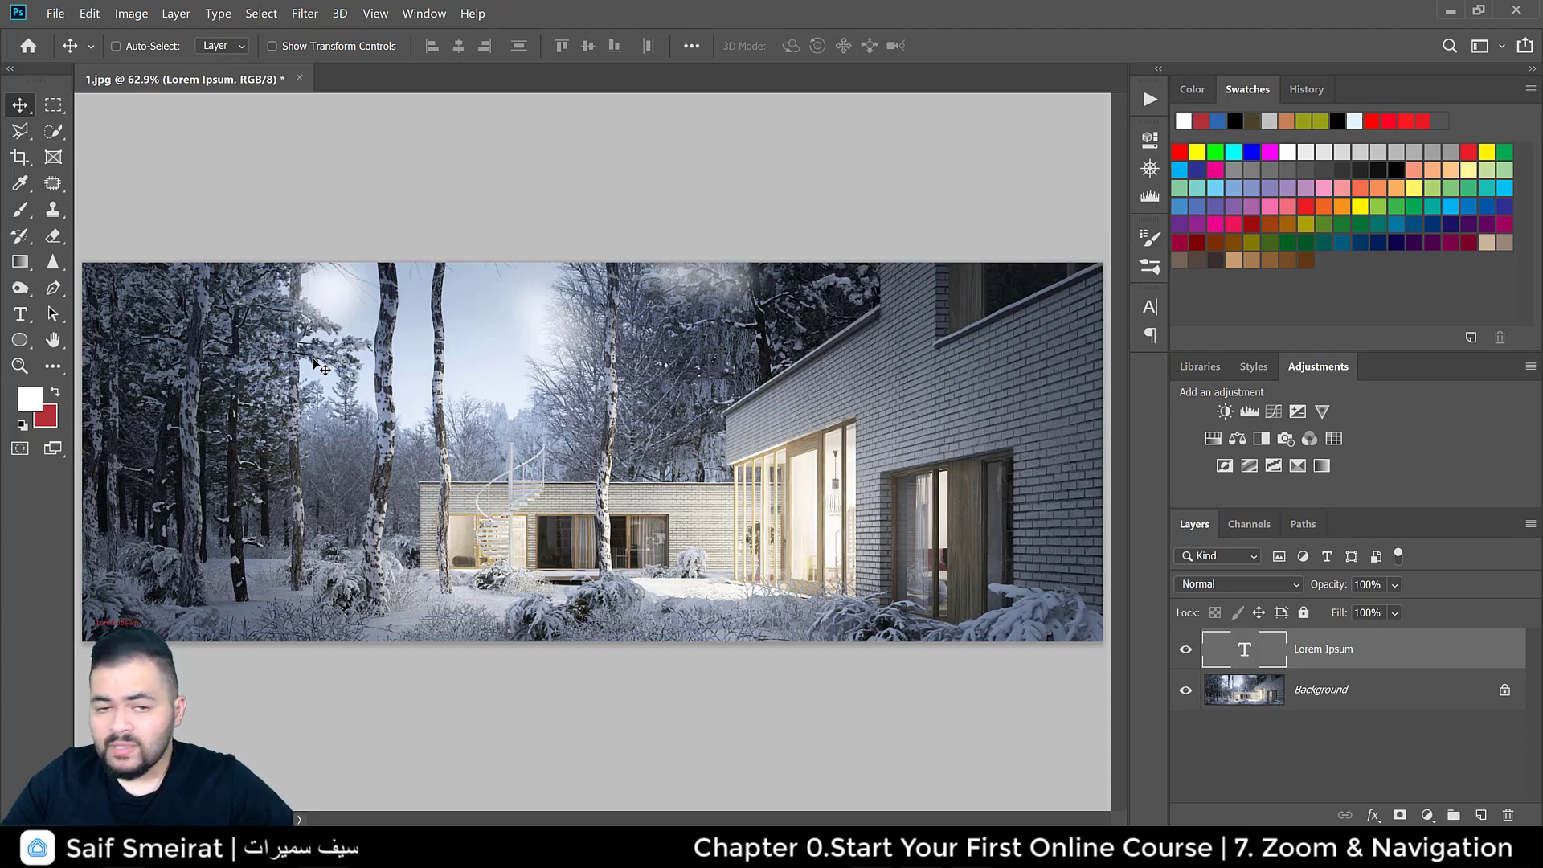
Step: Show the Navigator panel, dock it beside History, and collapse the floating Histogram panel
{"action": "left_click", "coordinate": [434, 16]}
{"action": "left_click", "coordinate": [537, 495]}
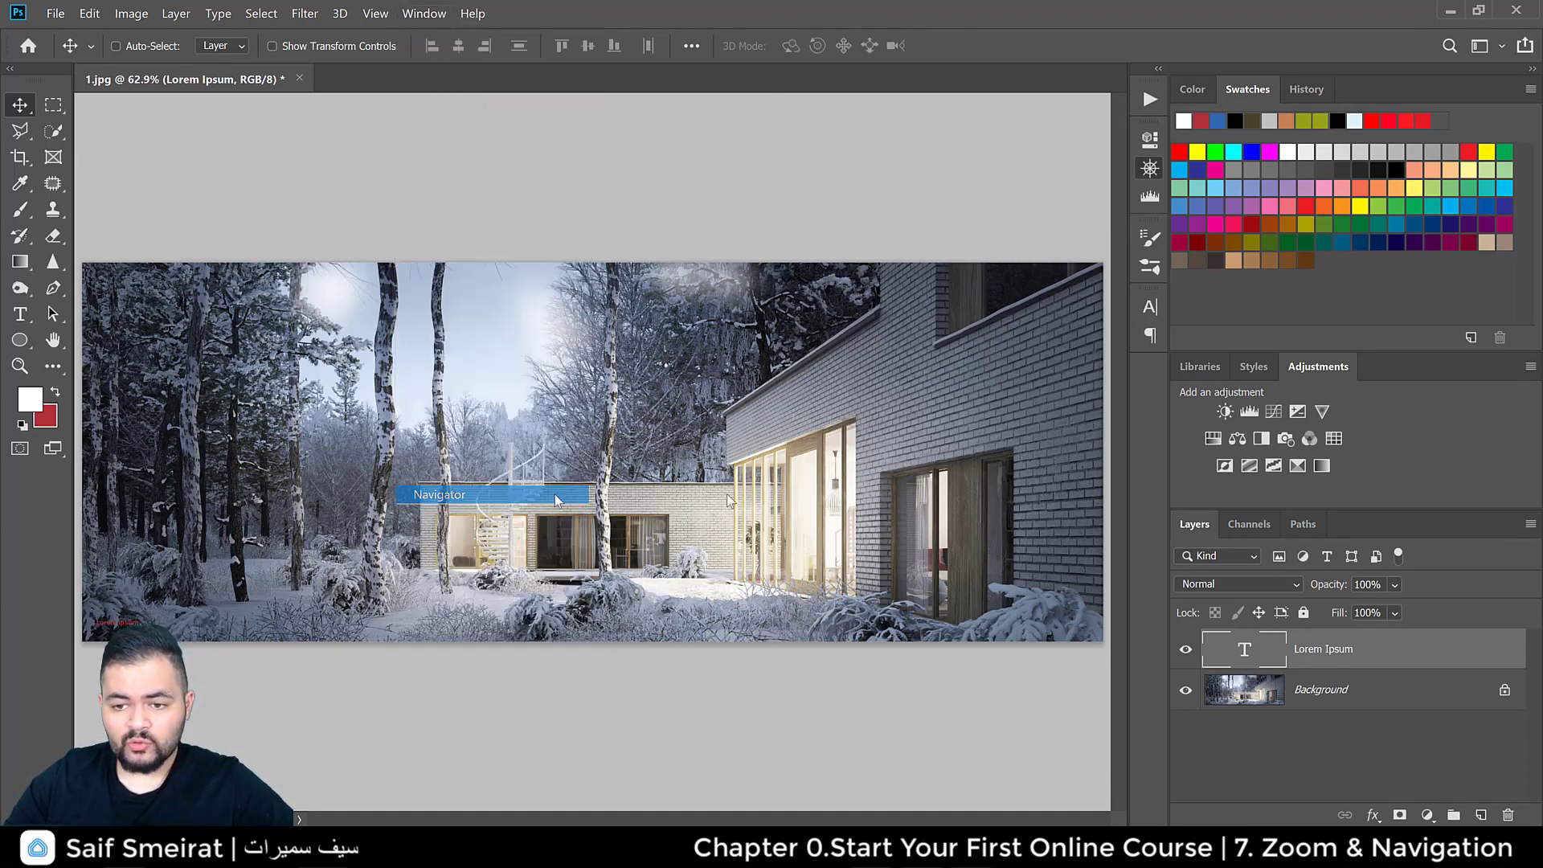
{"action": "left_click_drag", "start_coordinate": [979, 133], "coordinate": [1302, 121]}
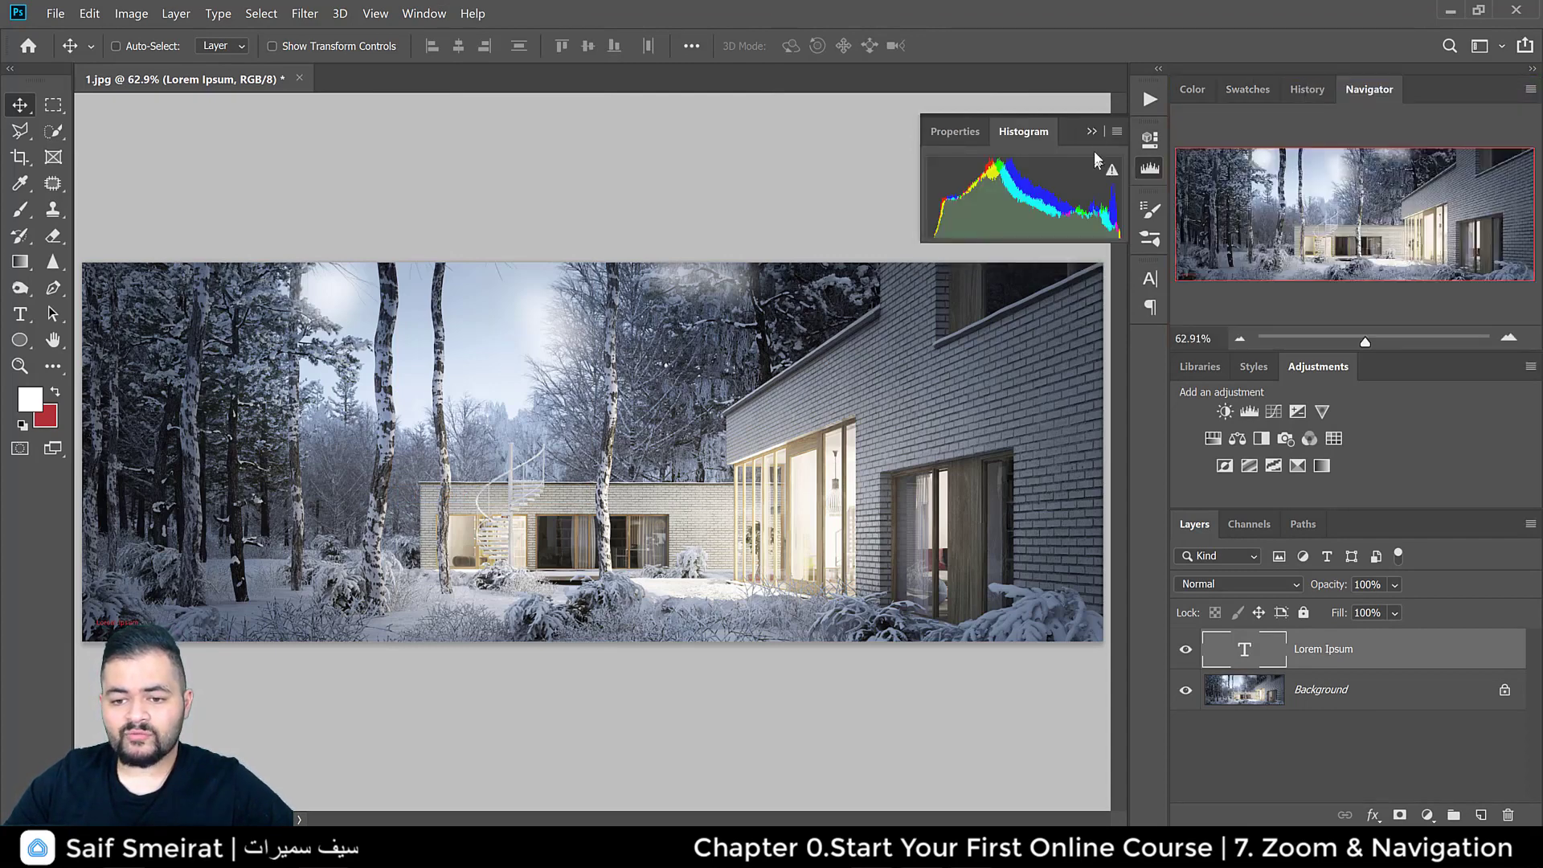
{"action": "left_click", "coordinate": [1091, 131]}
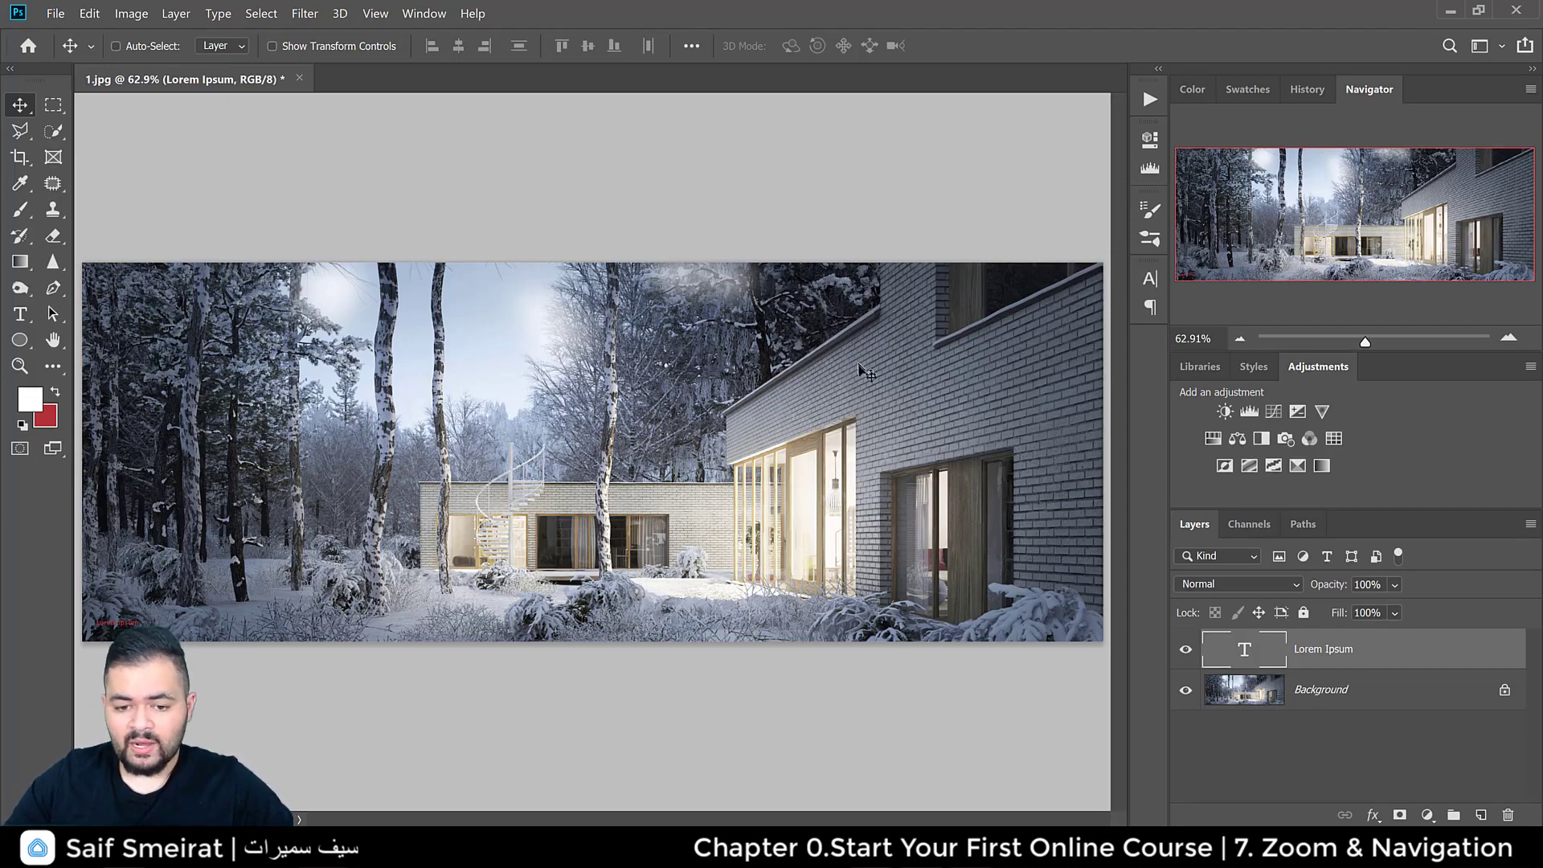
Step: Use the Navigator view box and slider to pan and set the zoom to 95.12%
{"action": "scroll", "coordinate": [900, 432], "scroll_direction": "up", "scroll_amount": 5}
{"action": "scroll", "coordinate": [808, 402], "scroll_direction": "up", "scroll_amount": 4}
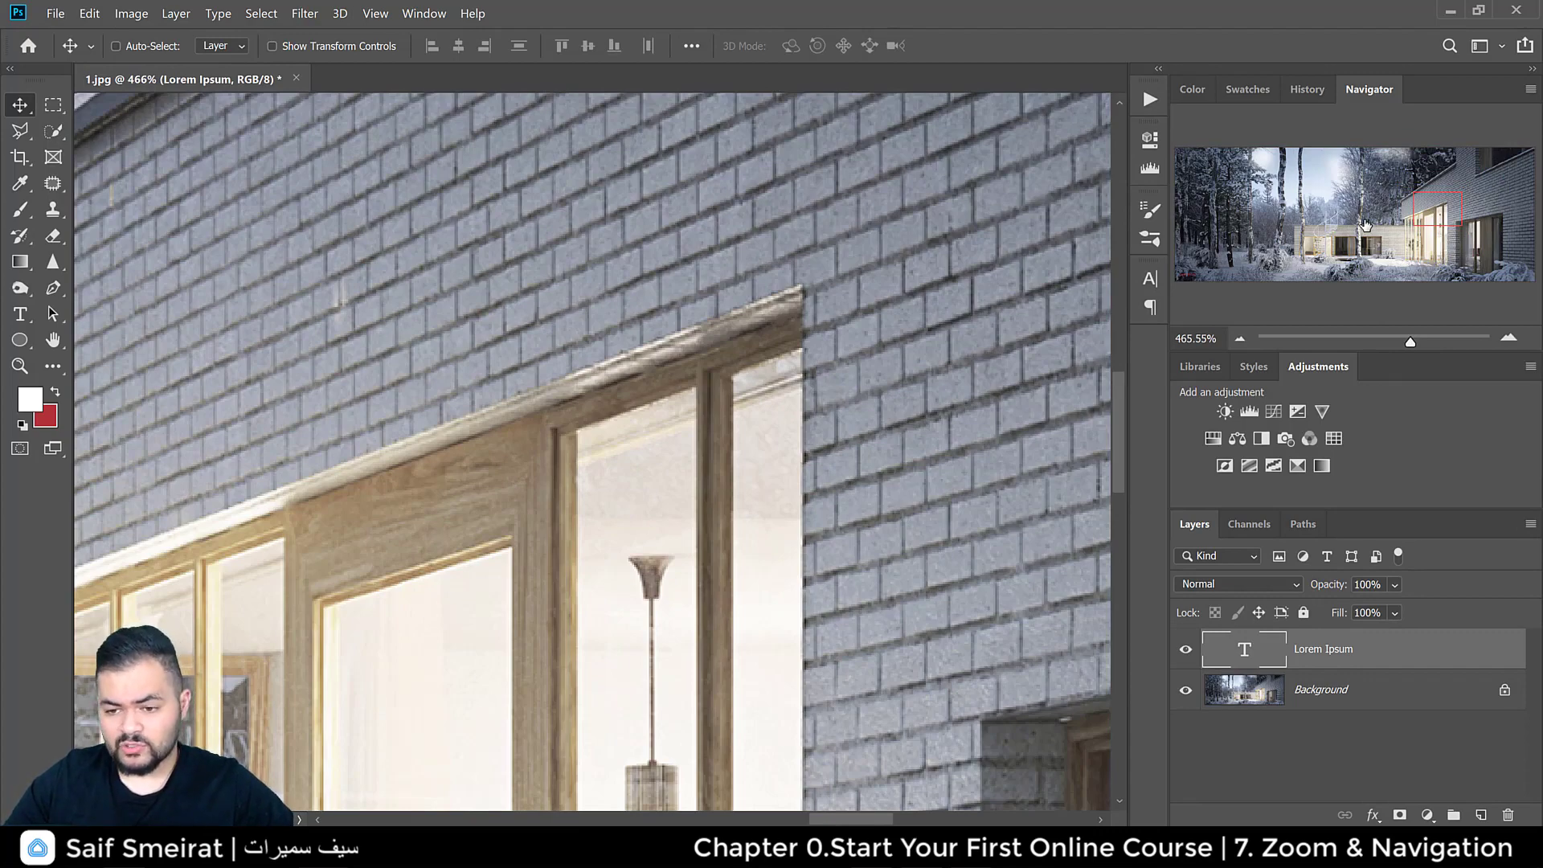
{"action": "left_click_drag", "start_coordinate": [1438, 200], "coordinate": [1289, 222]}
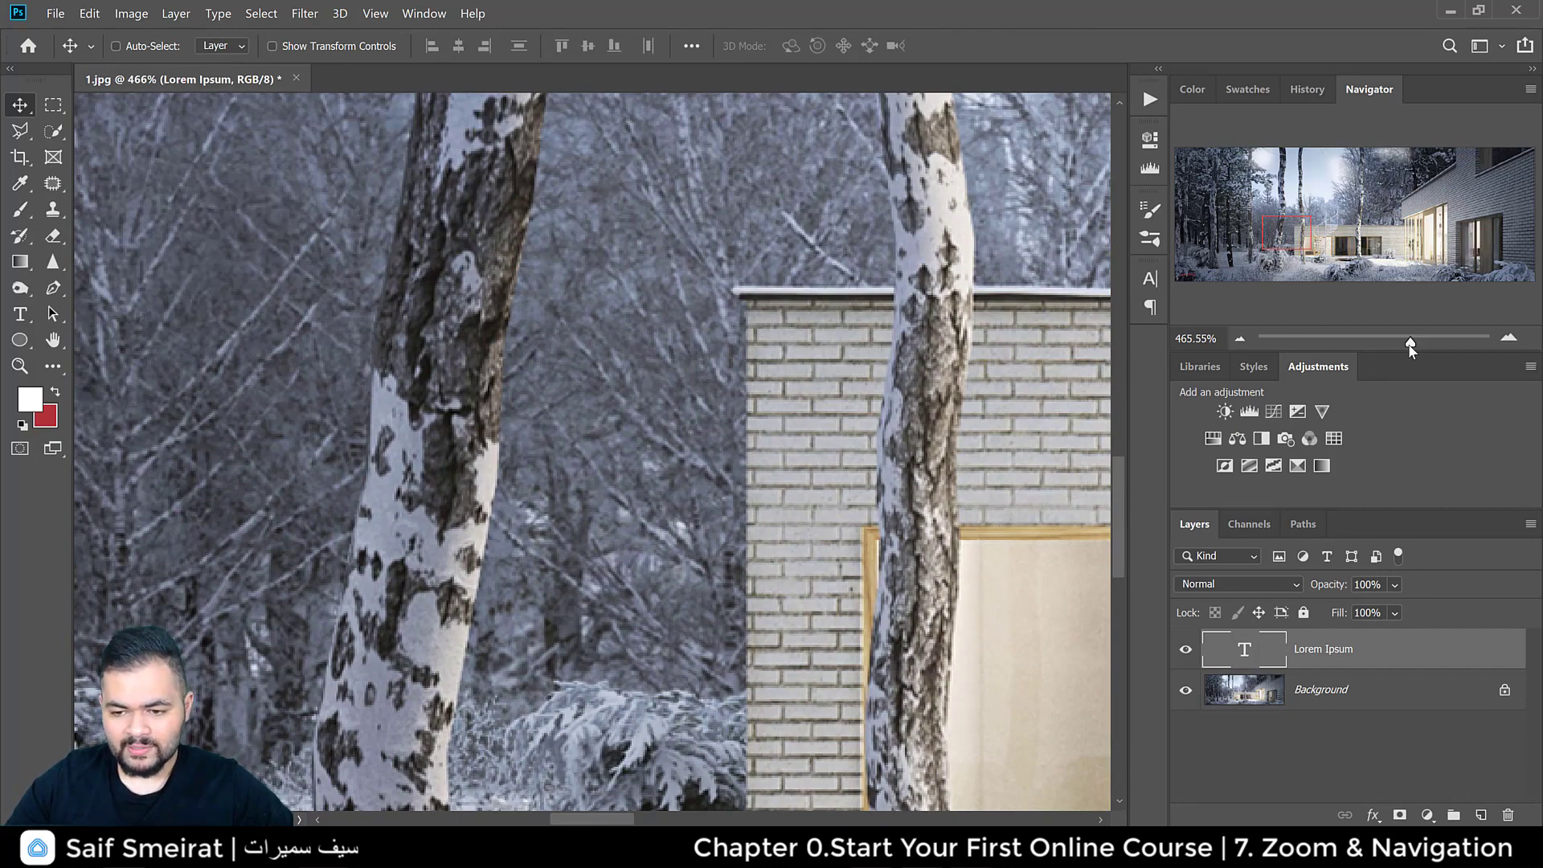
{"action": "left_click_drag", "start_coordinate": [1410, 344], "coordinate": [1363, 346]}
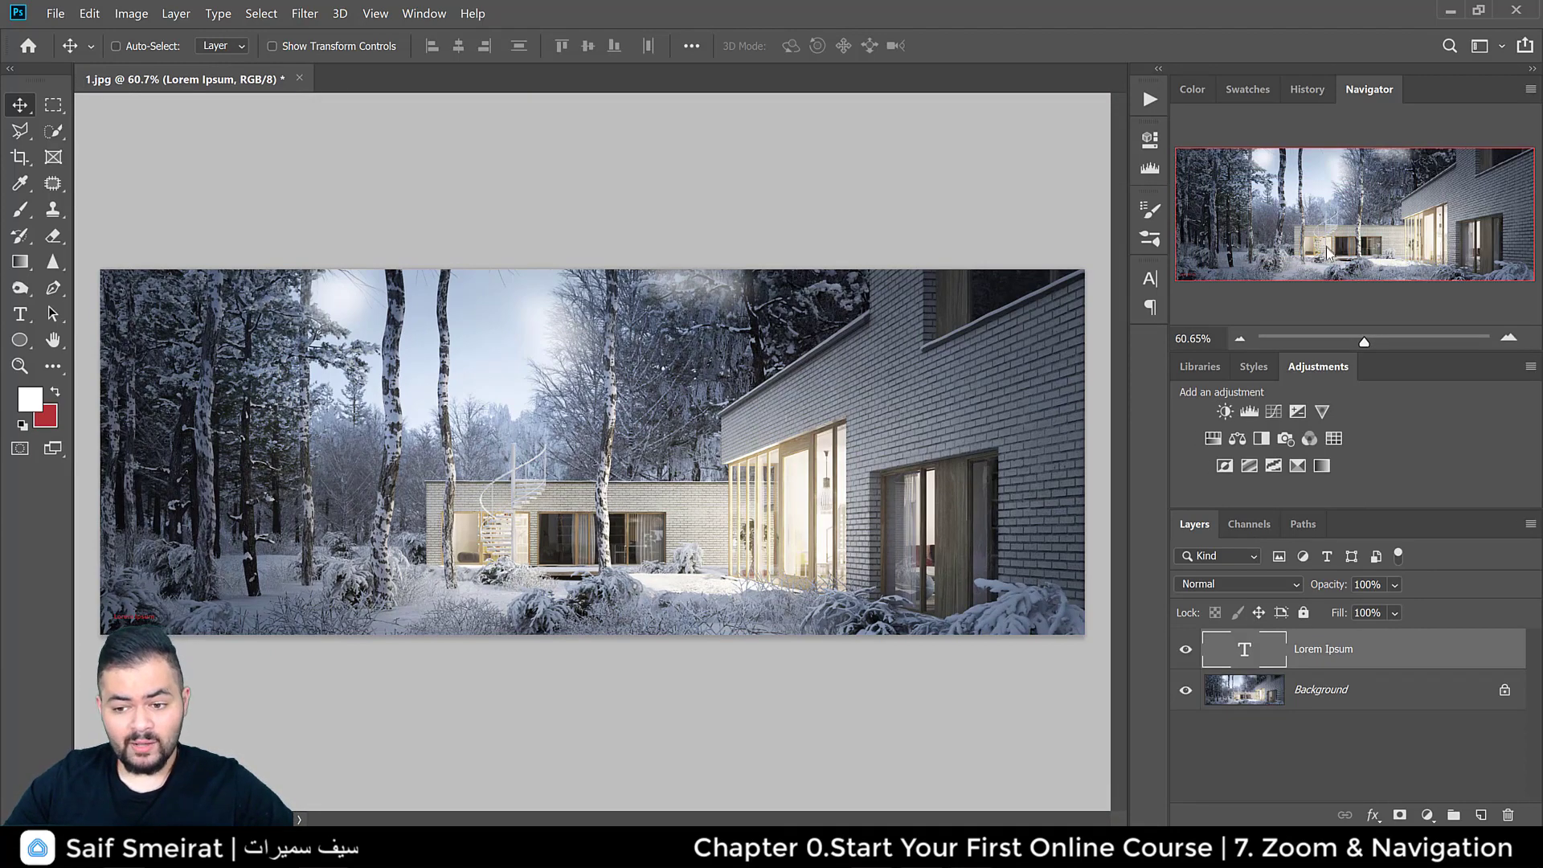
{"action": "left_click_drag", "start_coordinate": [1366, 344], "coordinate": [1373, 345]}
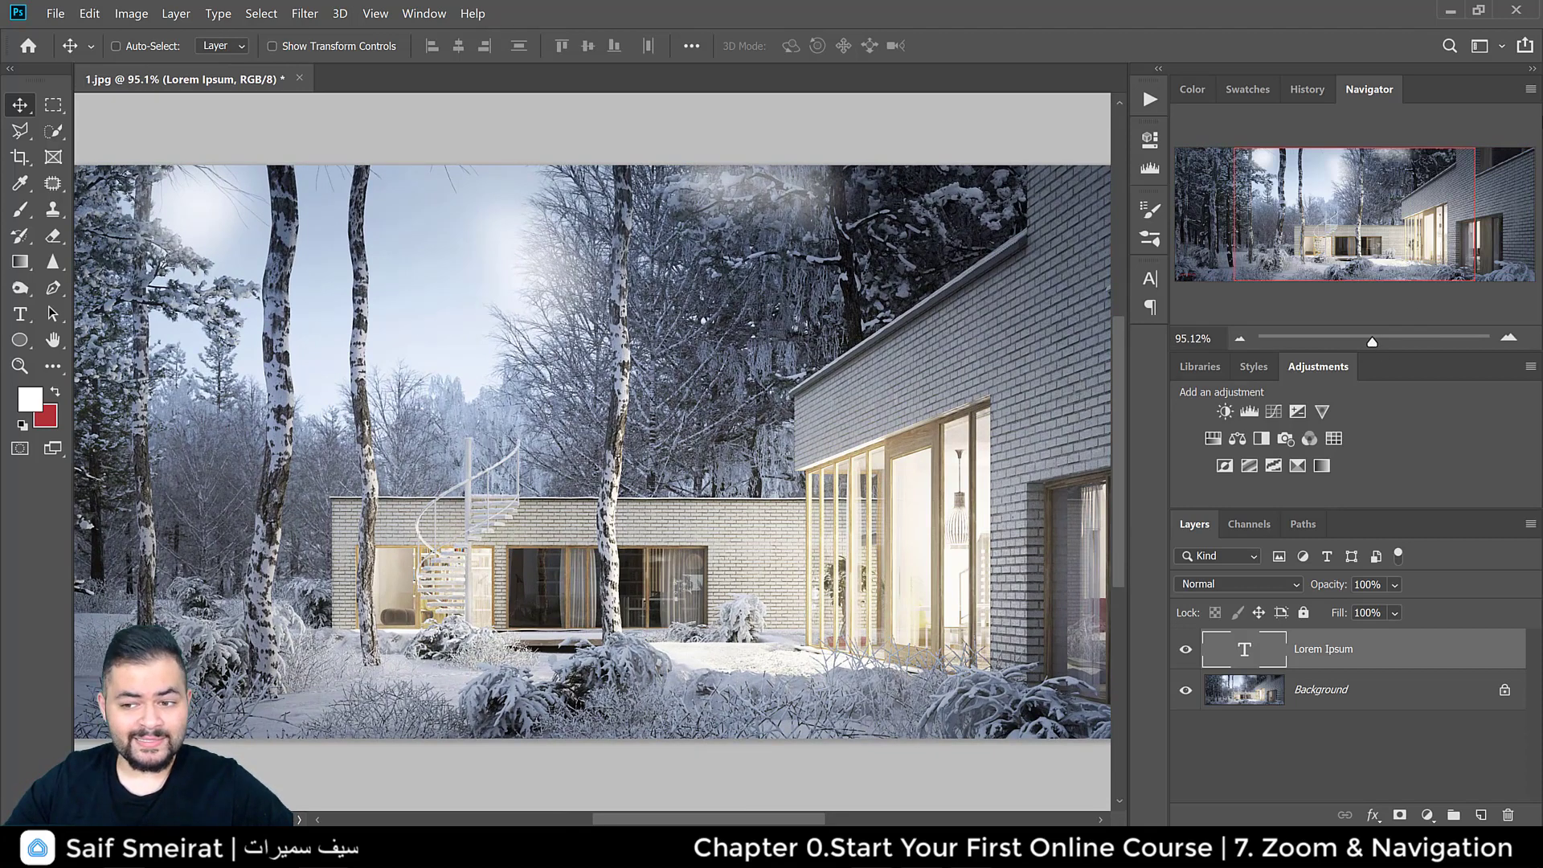
{"action": "left_click", "coordinate": [1531, 89]}
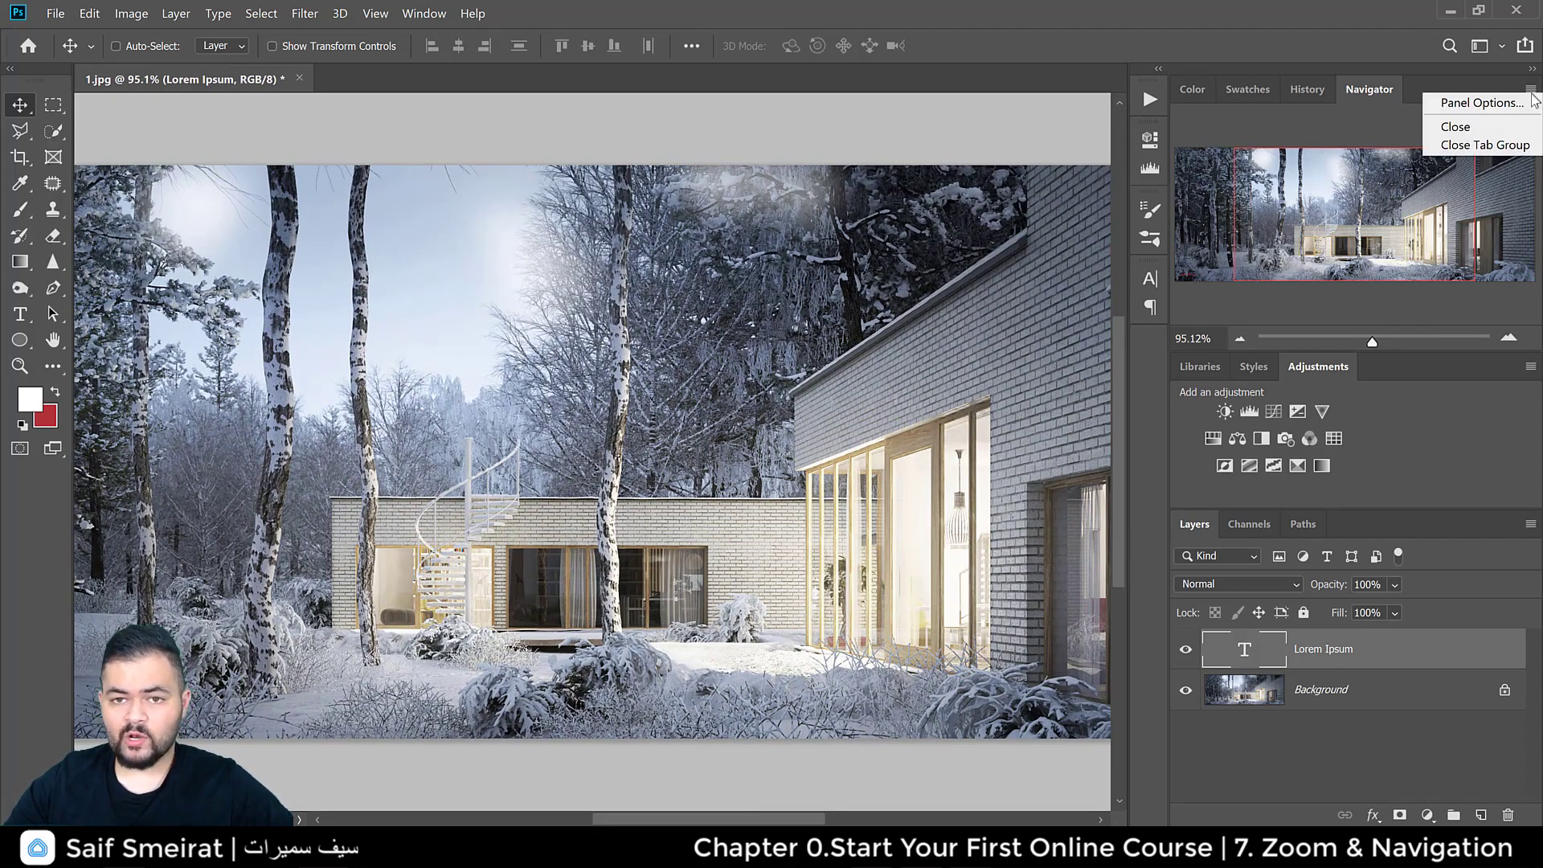
Step: Set the Navigator's View Box Color to Yellow in Panel Options
{"action": "left_click", "coordinate": [1529, 105]}
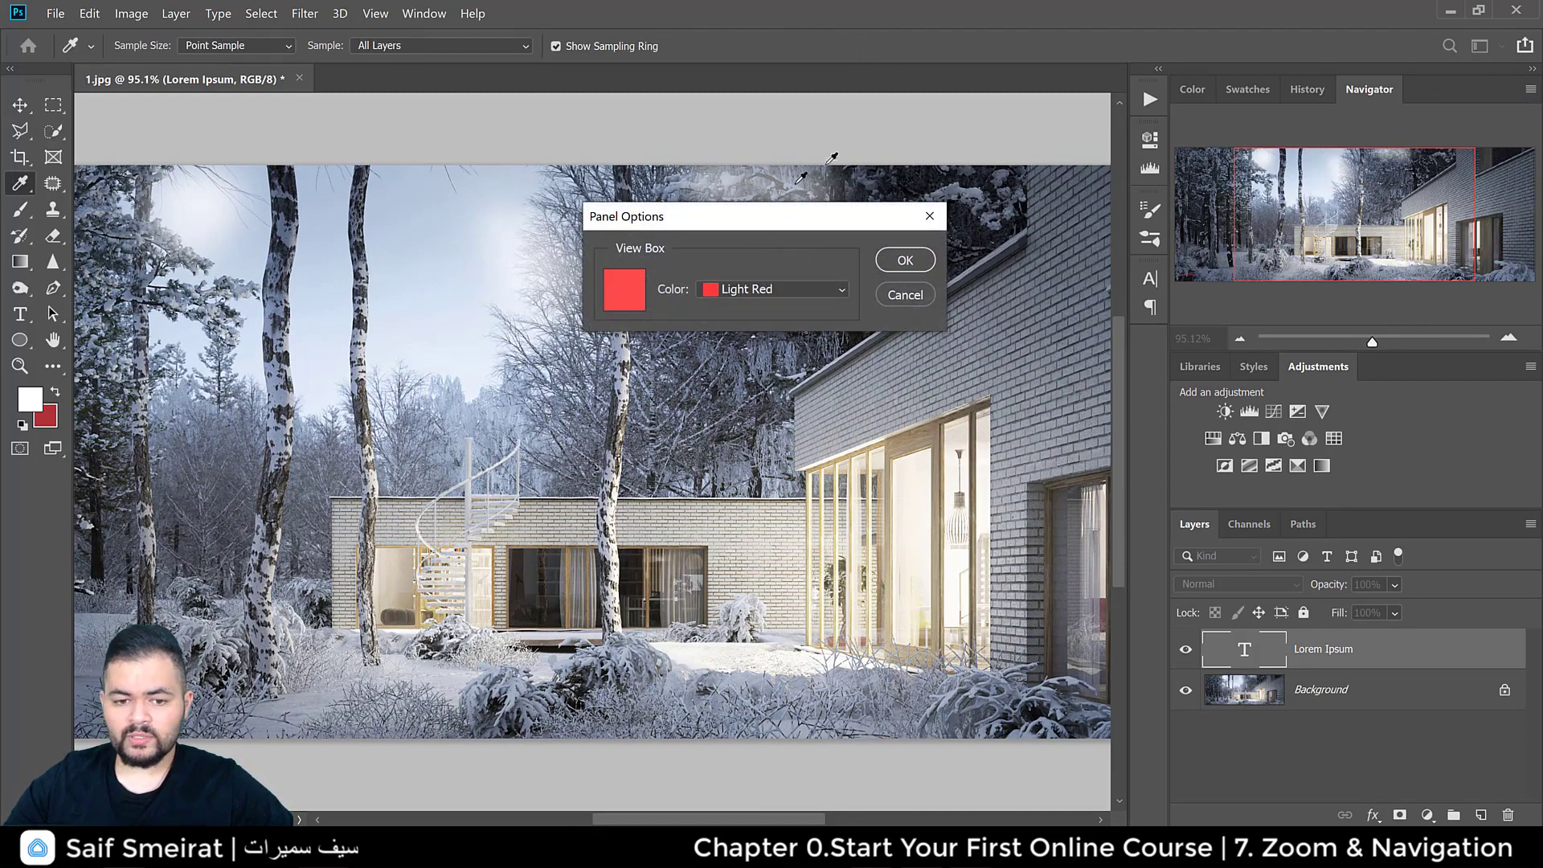
{"action": "left_click", "coordinate": [730, 293]}
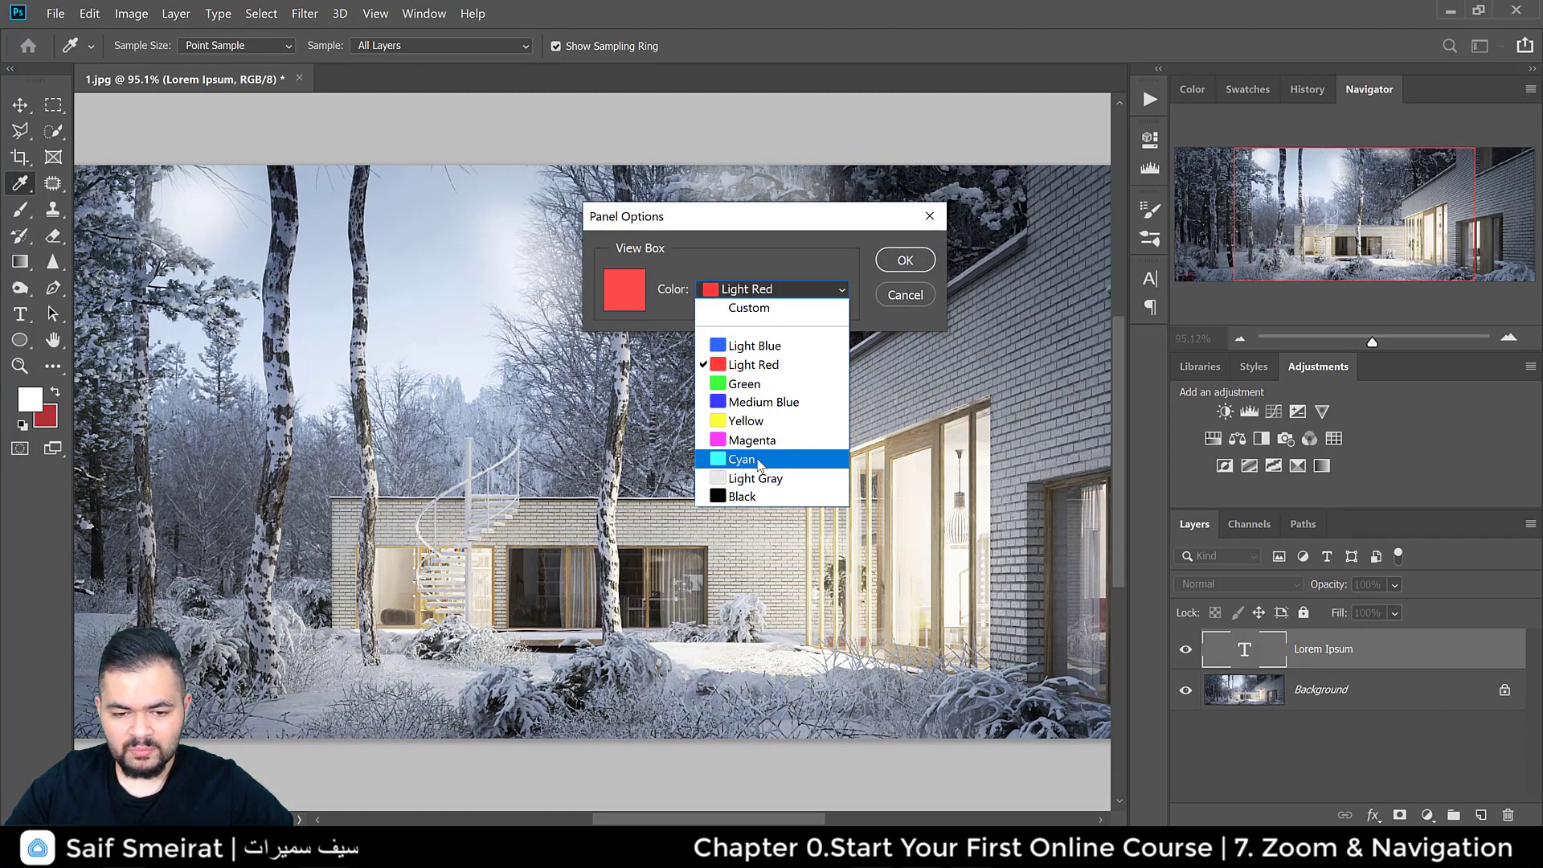
{"action": "left_click", "coordinate": [802, 424]}
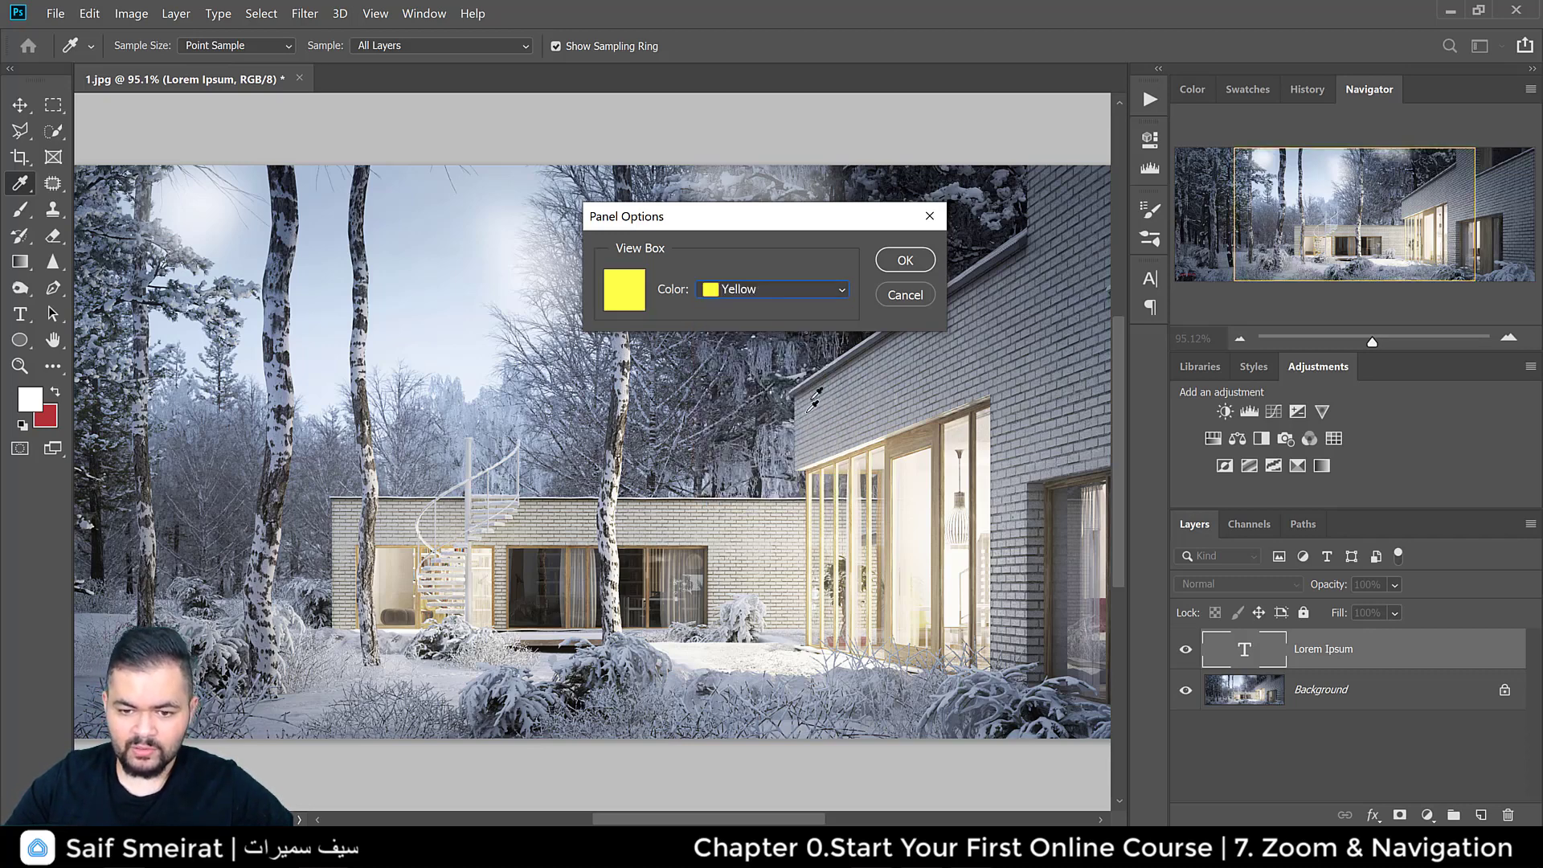
{"action": "left_click", "coordinate": [883, 268]}
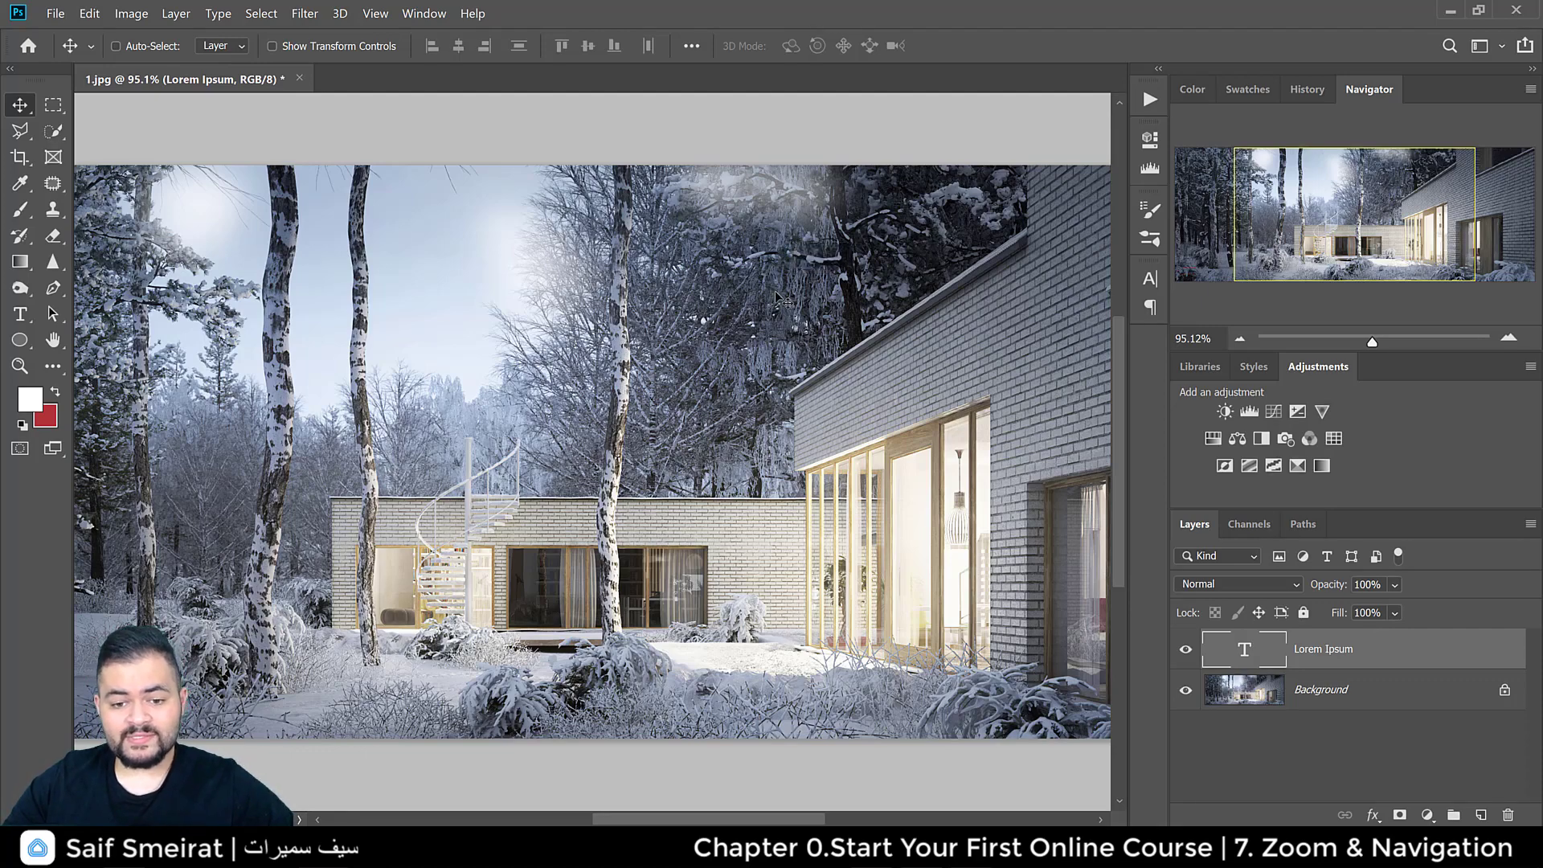
Step: Zoom into the trees at 237%, view at 100% actual size, then fit the render at 62.87%
{"action": "key", "text": "z"}
{"action": "left_click_drag", "start_coordinate": [755, 336], "coordinate": [524, 289]}
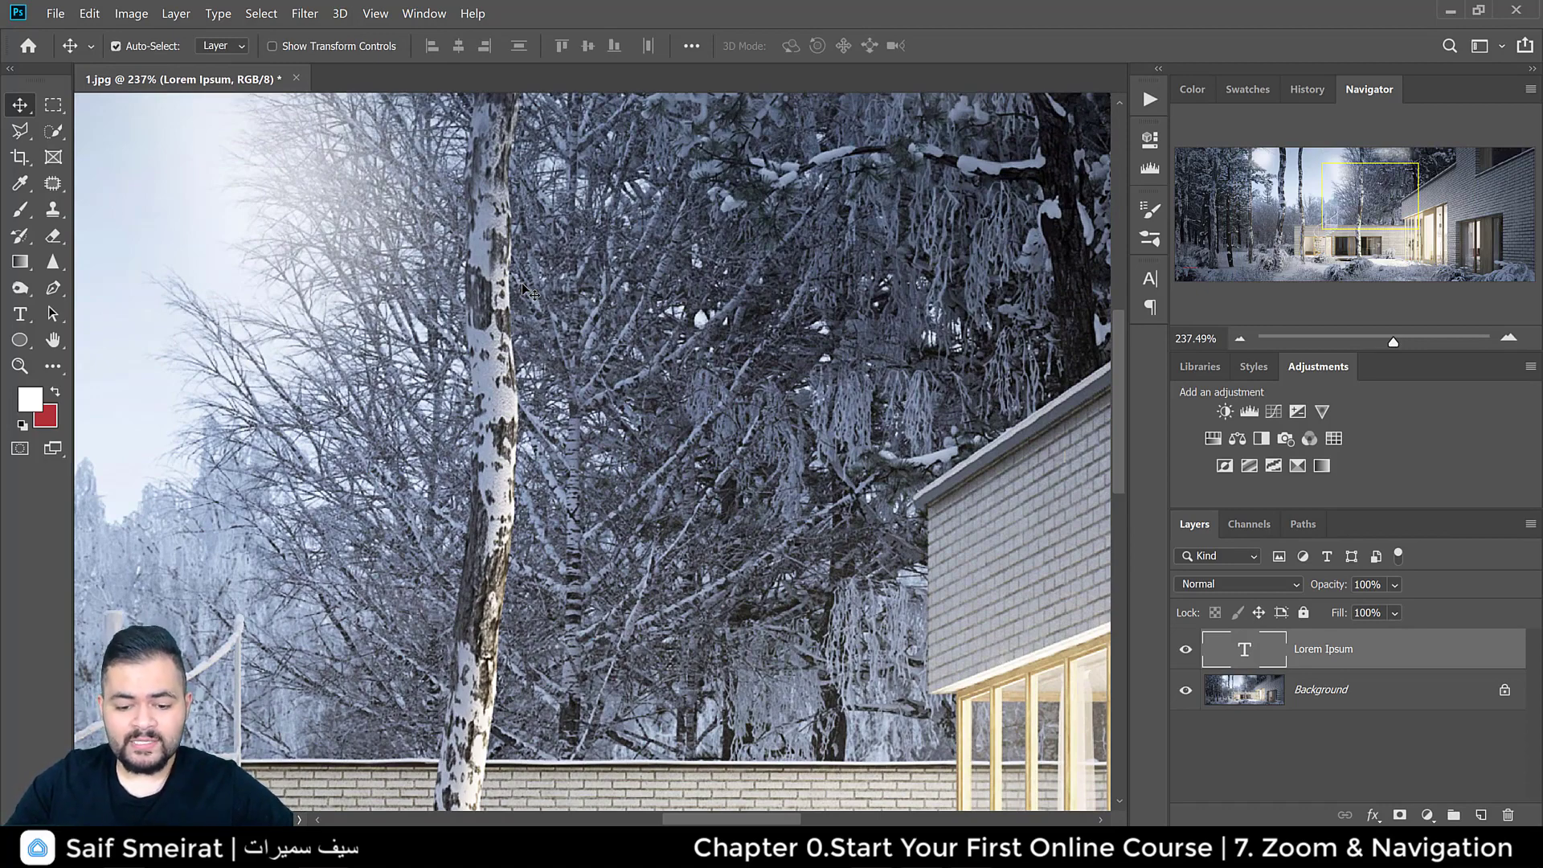
{"action": "key", "text": "ctrl+0"}
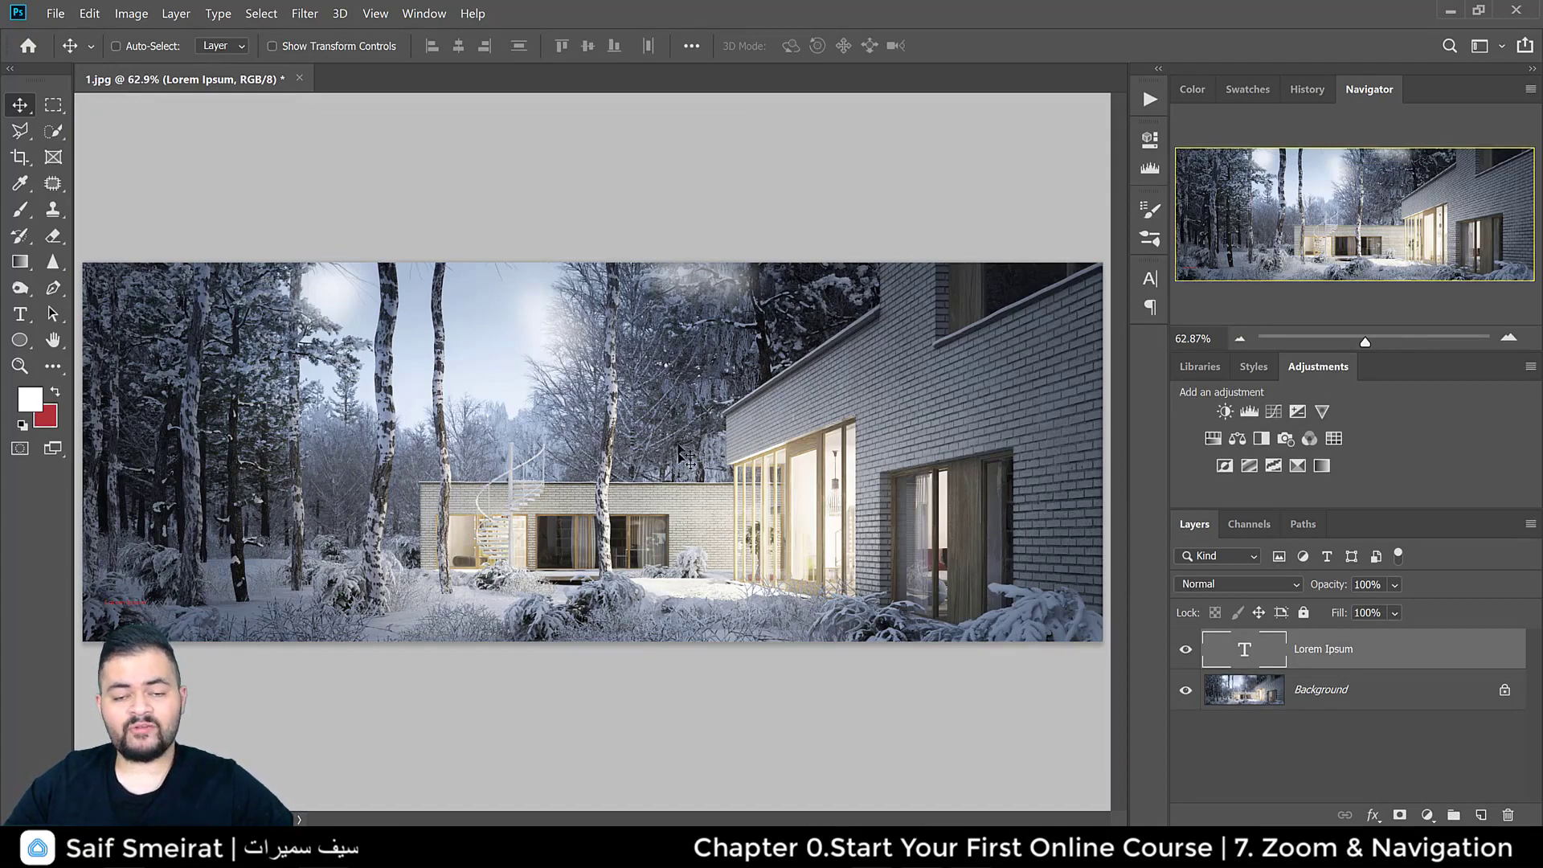
{"action": "key", "text": "ctrl+1"}
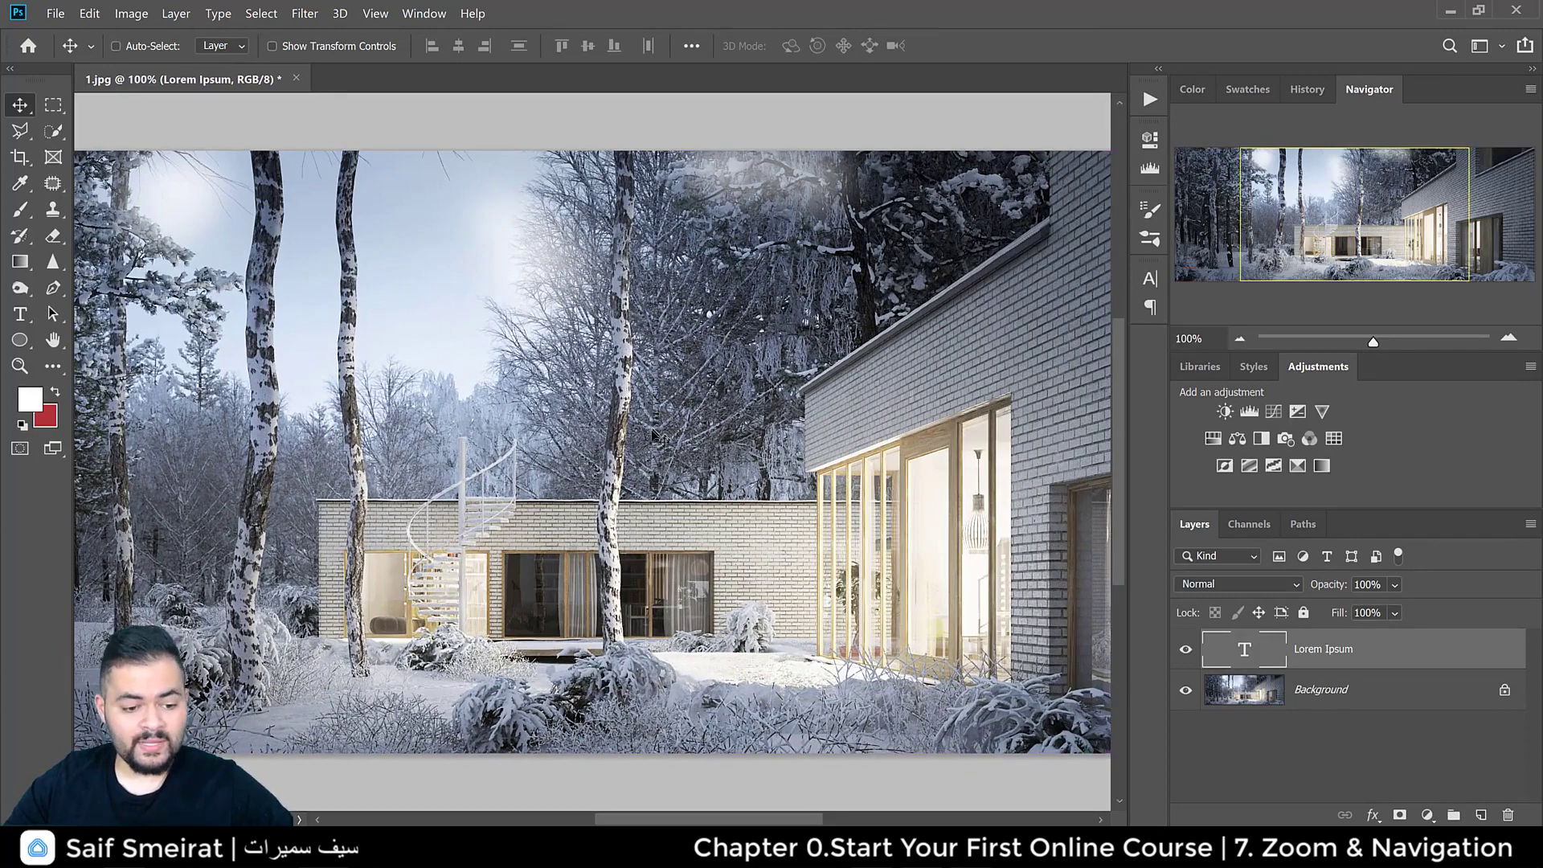
{"action": "key", "text": "ctrl+0"}
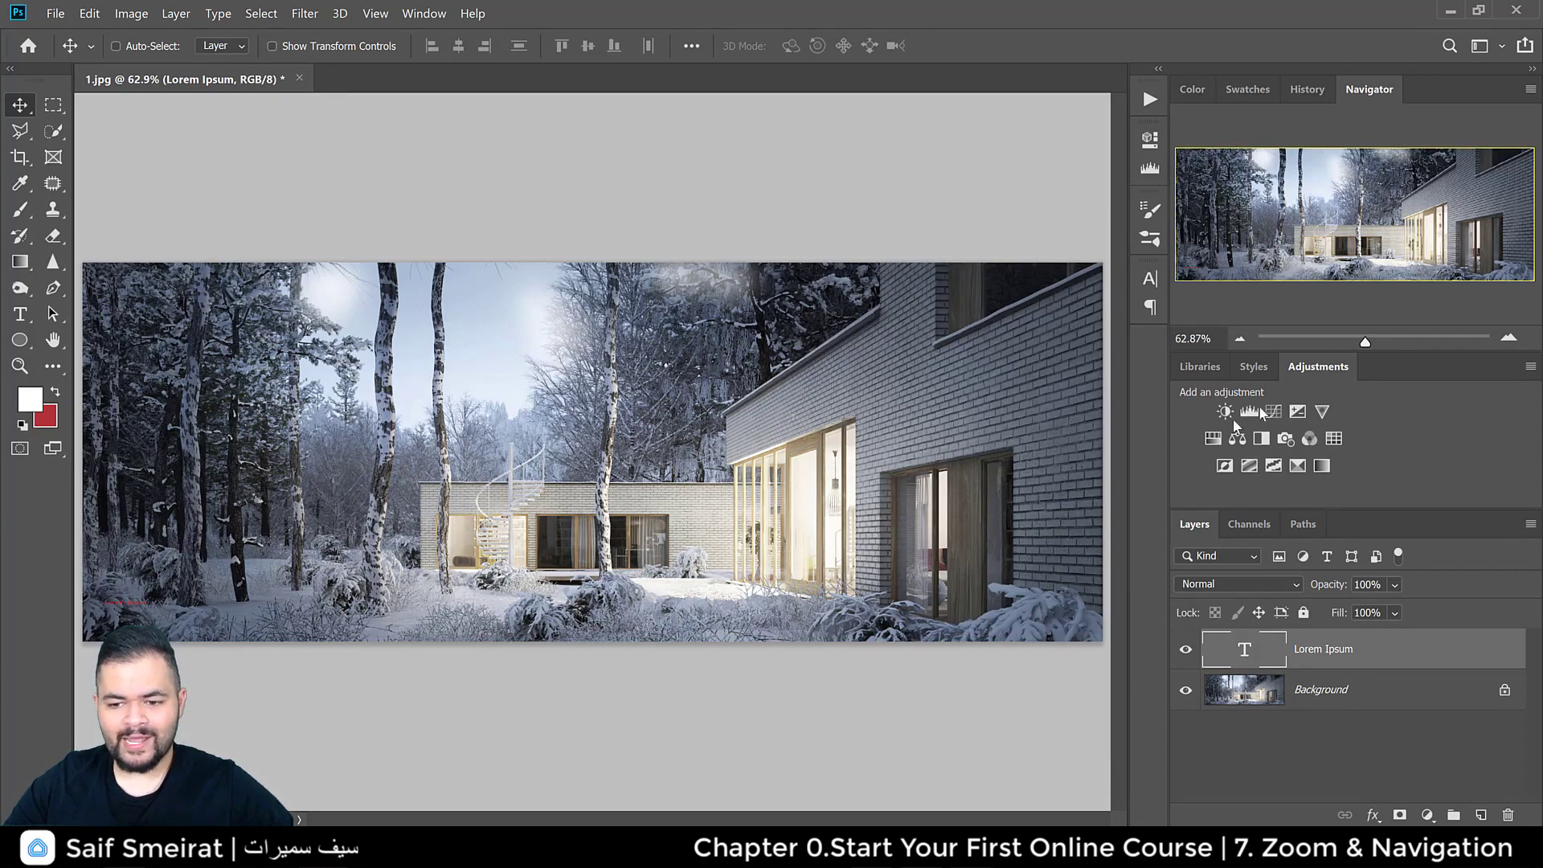
{"action": "left_click", "coordinate": [1252, 523]}
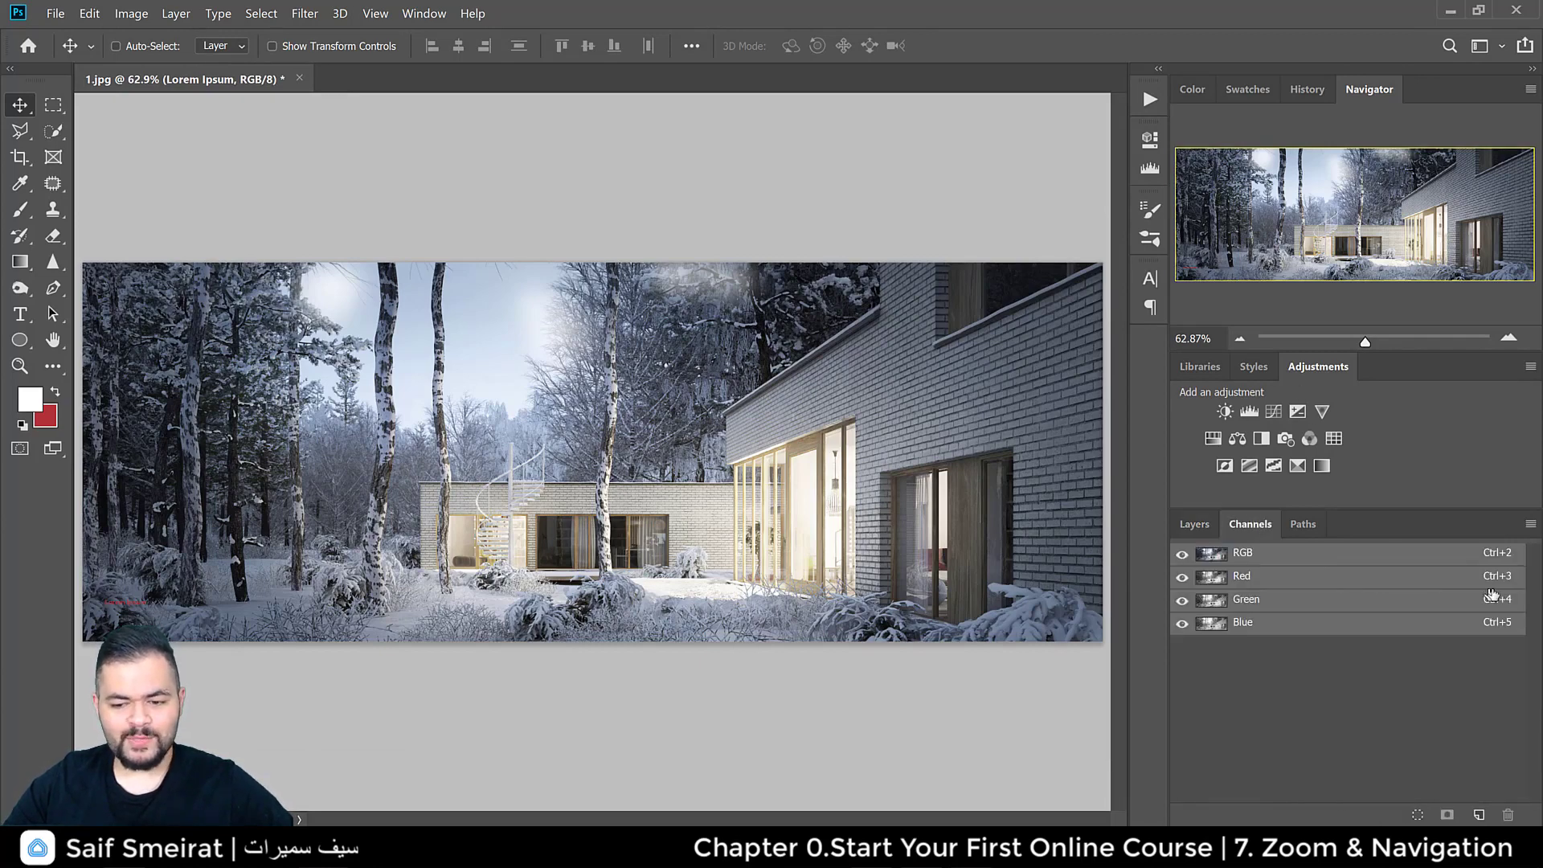
{"action": "left_click", "coordinate": [1194, 525]}
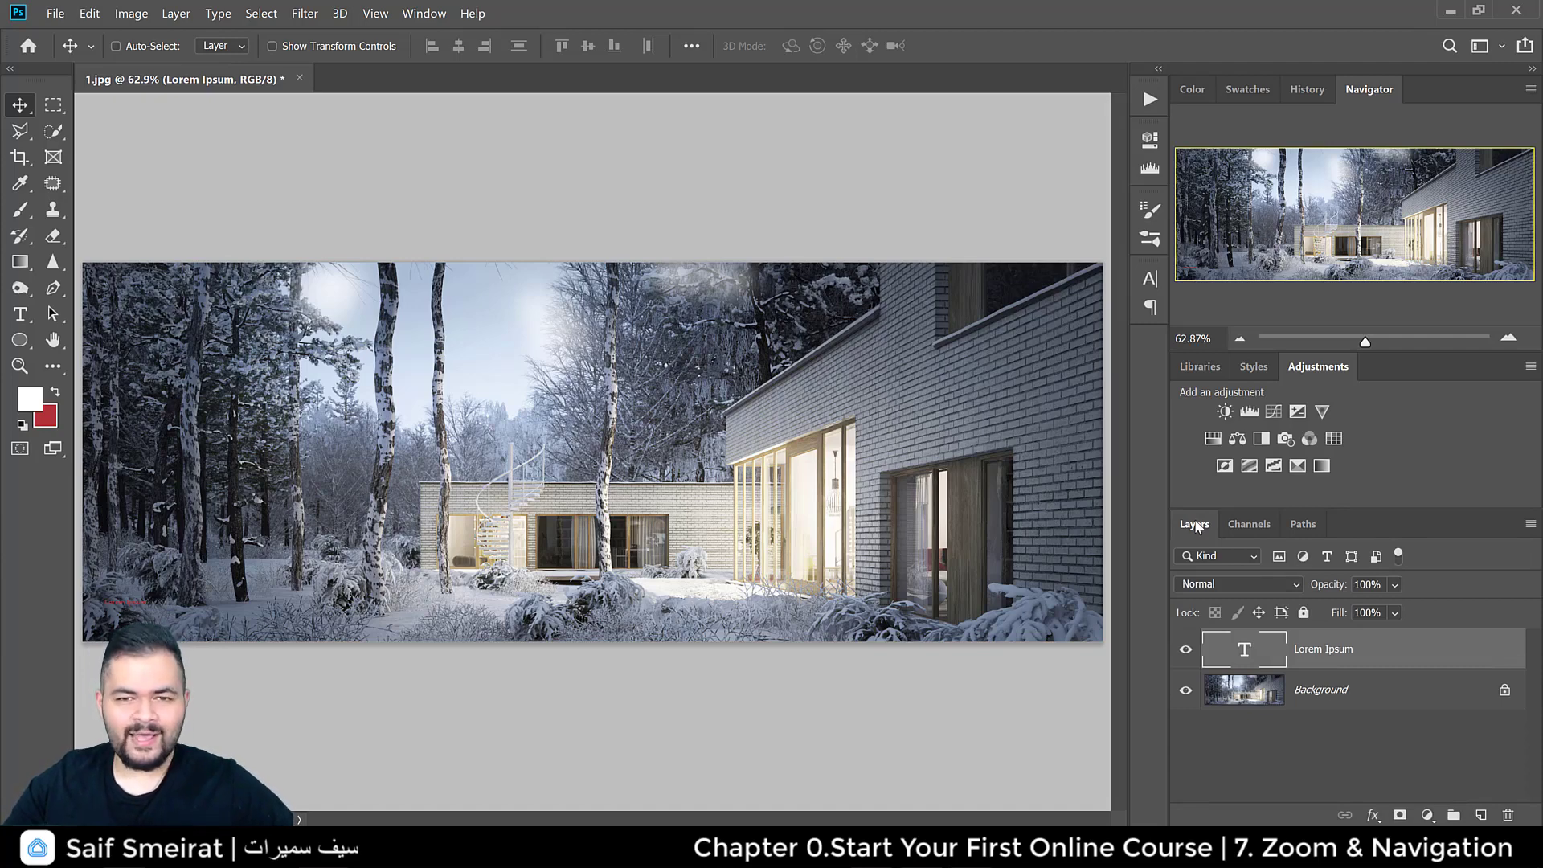